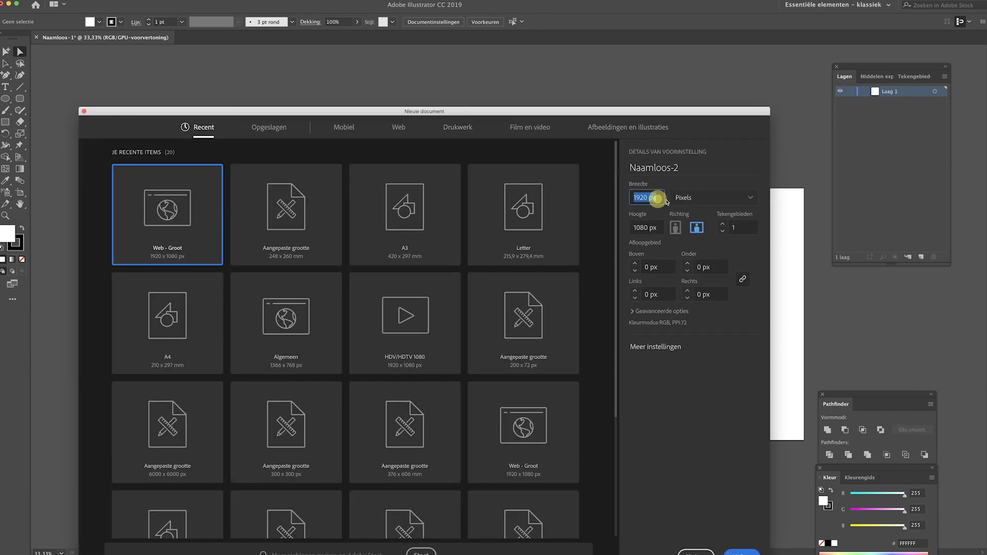
Step: Create a new document 7680 px wide and 1080 px high
type("*")
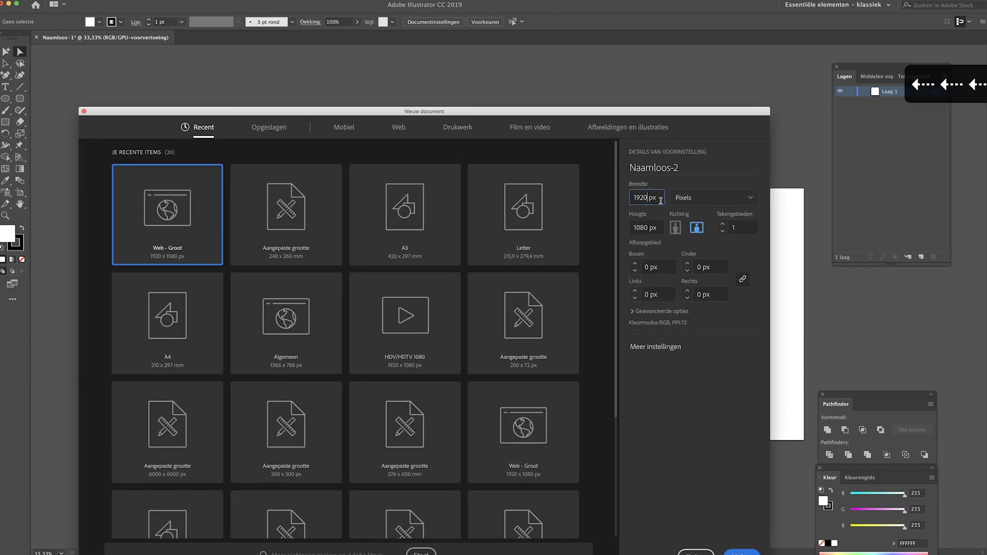
type("4")
left_click(656, 228)
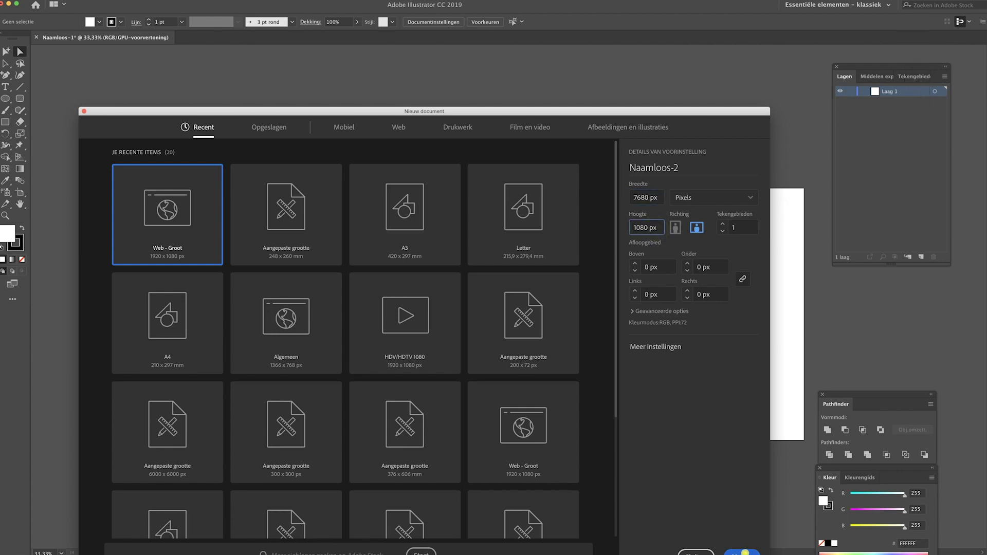
left_click(745, 553)
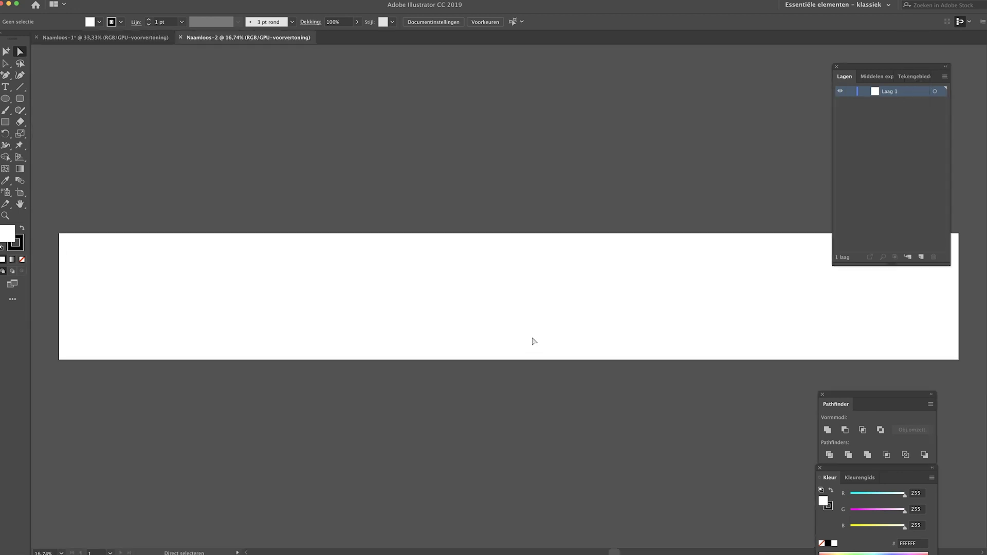
Step: Draw a black-filled ground rectangle about 7680 by 379 px along the artboard's lower edge
key("super+minus")
key("super+minus")
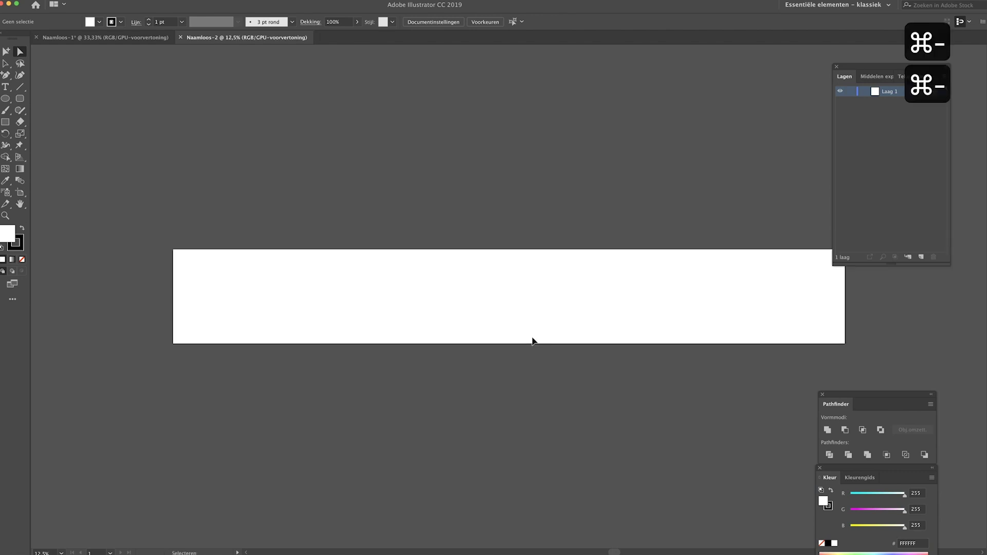
key("super+minus")
left_click(22, 227)
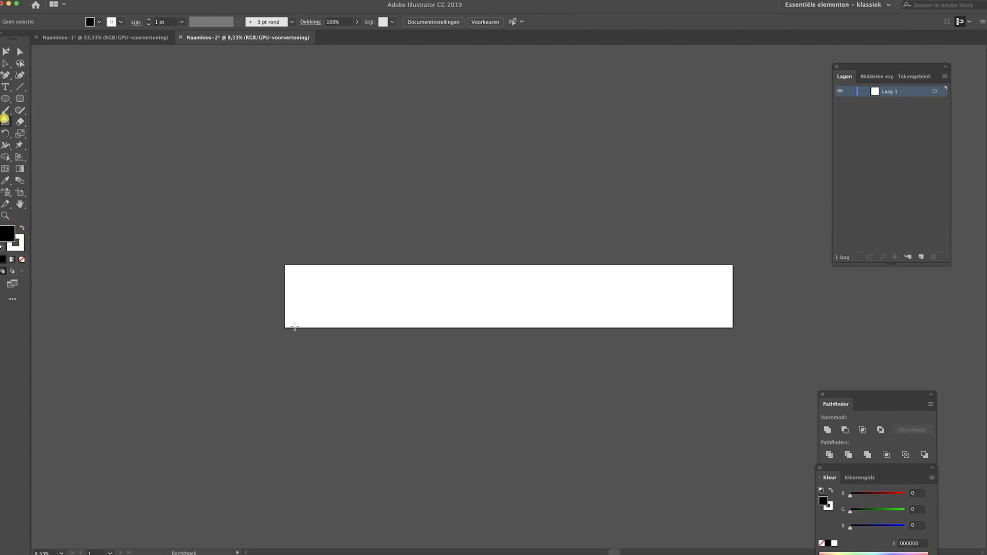
mouse_move(286, 328)
left_mouse_down()
mouse_move(568, 303)
mouse_move(734, 306)
left_mouse_up()
Step: Change the ground rectangle's fill to dark gray 666666 and deselect it
key("v")
double_click(823, 502)
left_click_drag(417, 318, 364, 299)
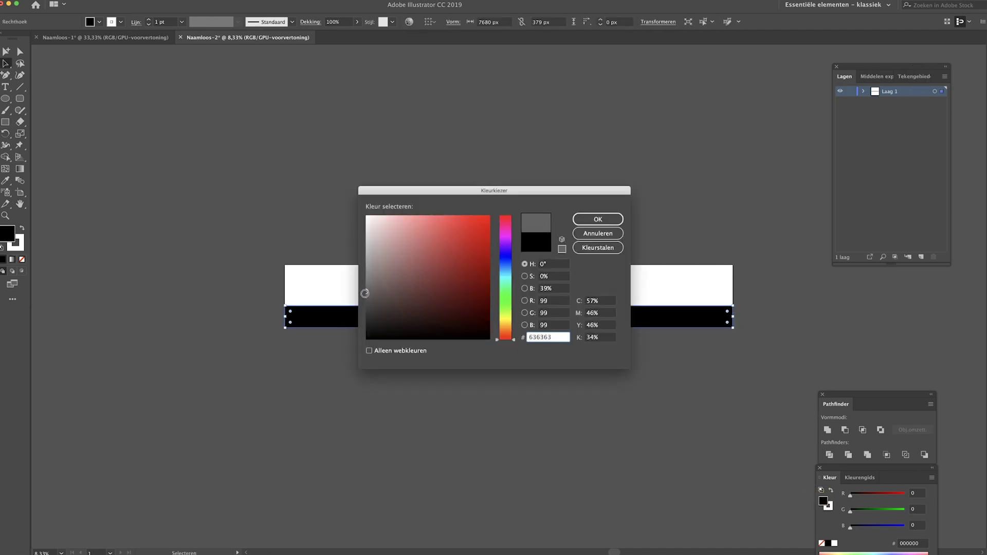
left_click(582, 218)
key("v")
left_click(523, 287)
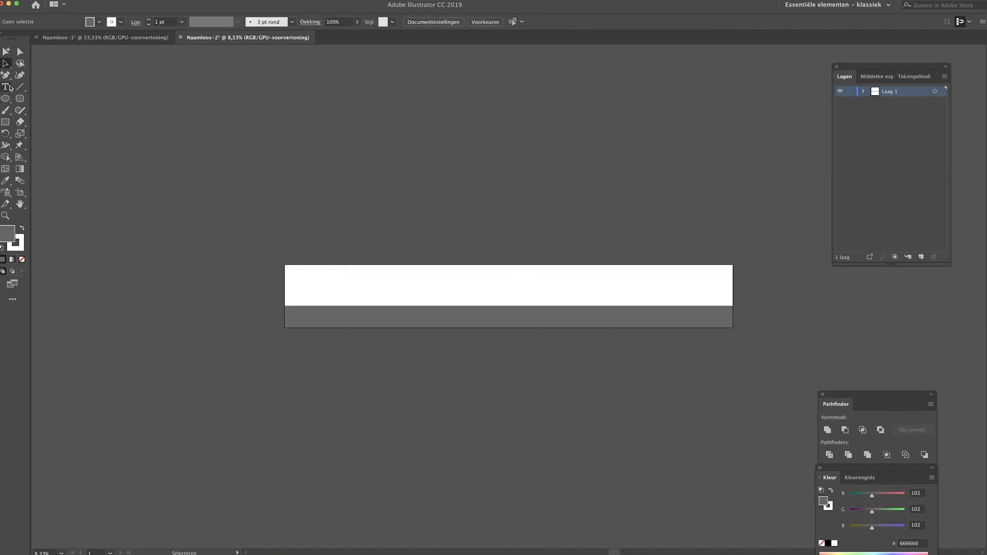
Step: Draw a closed zigzag mountain range with eight peaks across the artboard using the Pen tool, closing it below the ground rectangle
key("p")
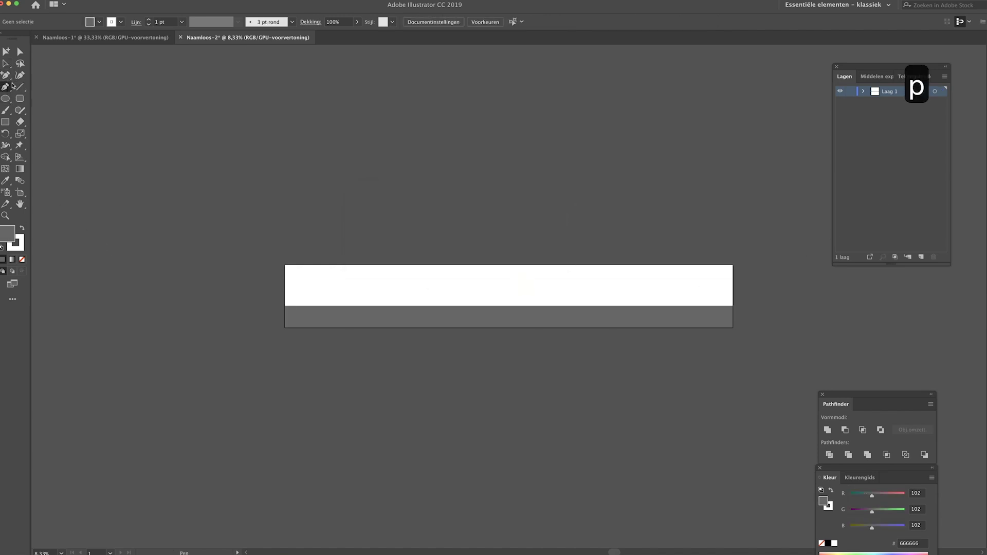
left_click(275, 310)
left_click(312, 281)
left_click(337, 316)
left_click(361, 289)
left_click(376, 312)
left_click(416, 274)
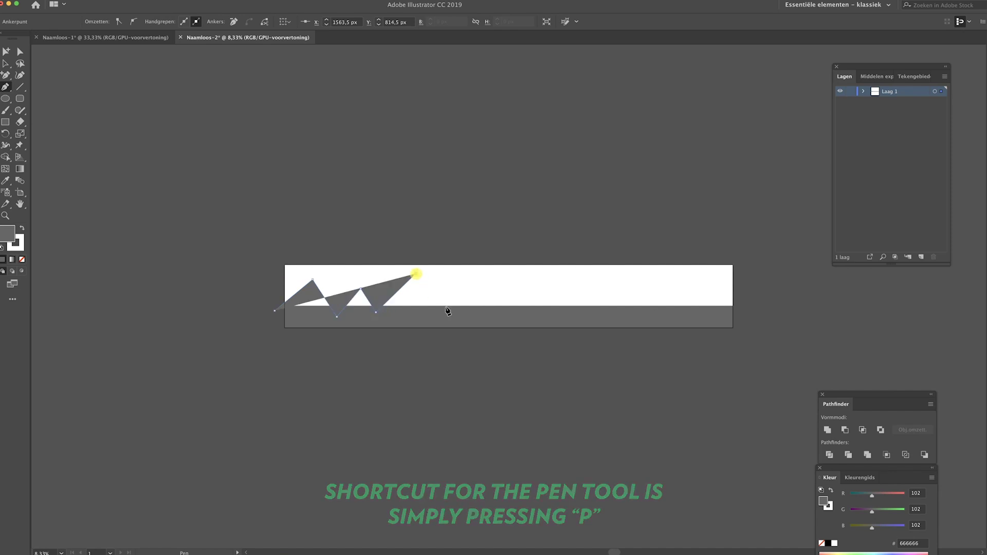
left_click(446, 310)
left_click(463, 290)
left_click(476, 309)
left_click(511, 275)
left_click(557, 317)
left_click(596, 285)
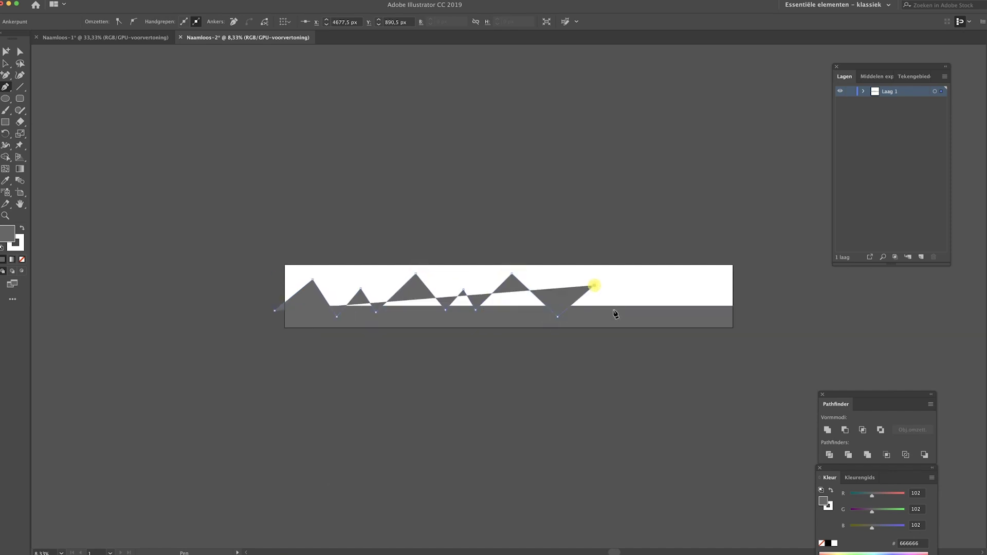
left_click(614, 311)
left_click(642, 280)
left_click(691, 315)
left_click(718, 278)
left_click(760, 317)
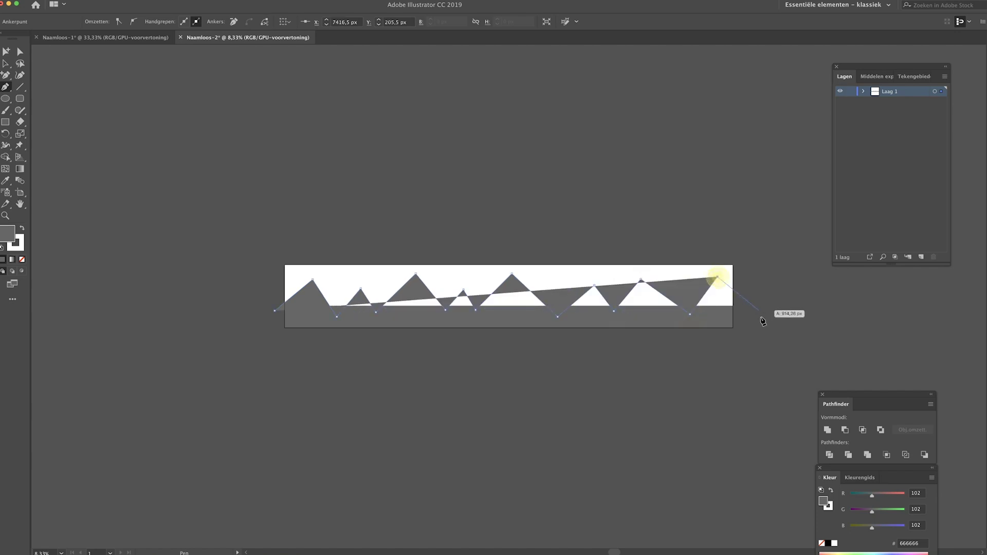
left_click(743, 347)
left_click(245, 348)
left_click(274, 311)
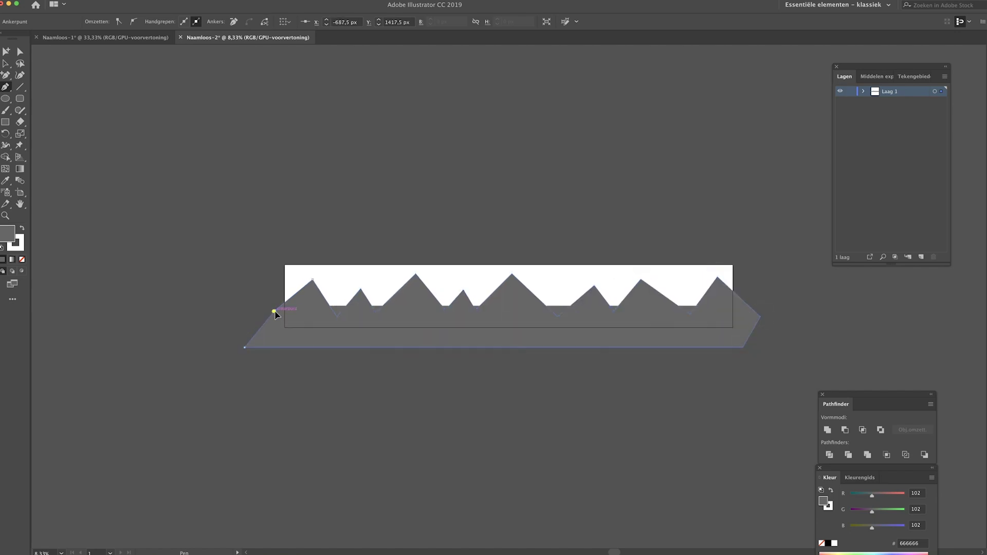
Step: Send the mountain range behind the ground rectangle and fill it with light gray RGB 178, 178, 178 without a stroke
key("v")
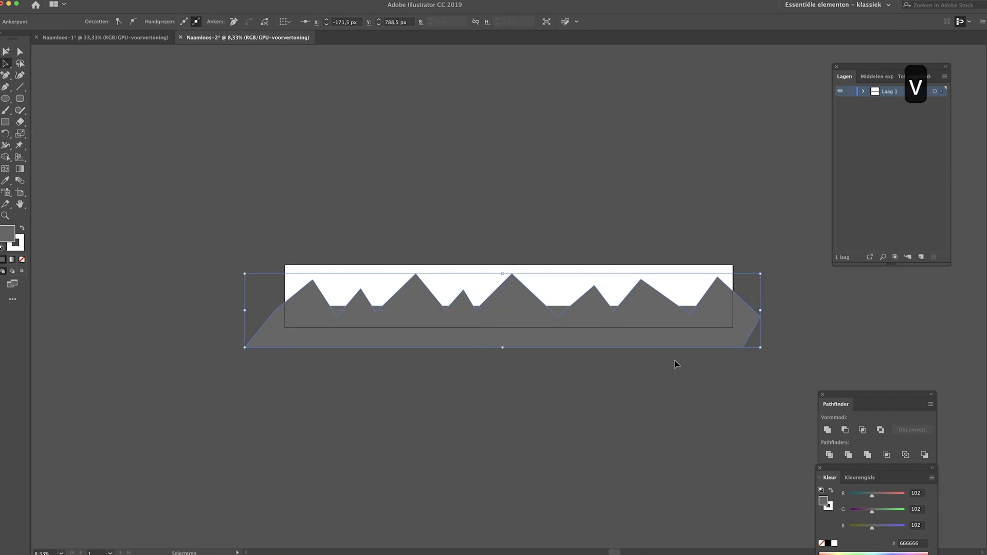
key("a")
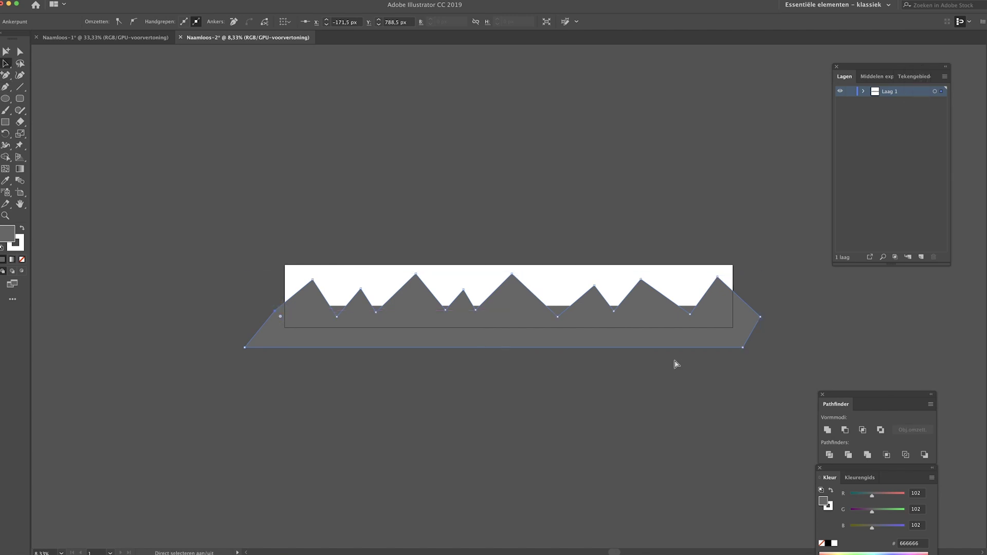
key("shift+super+bracketleft")
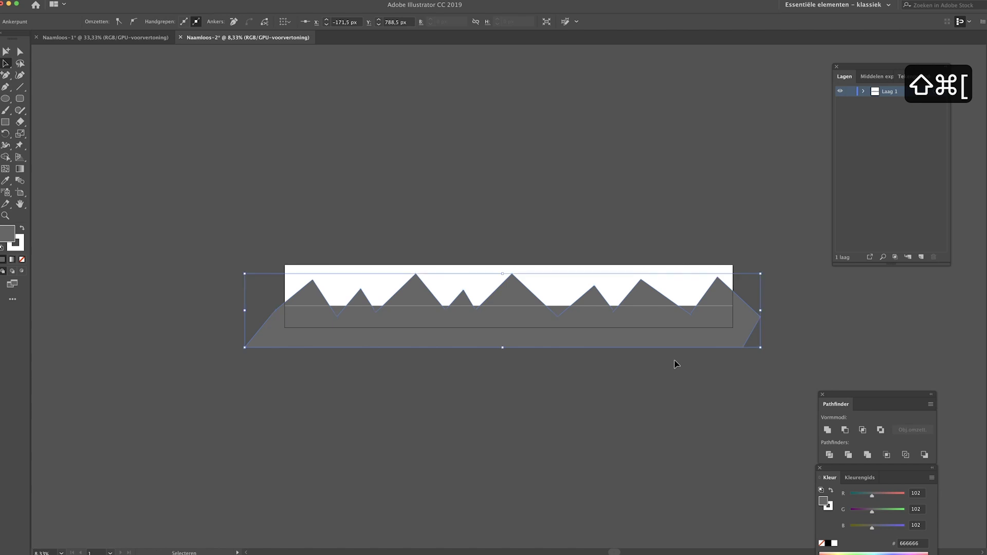
double_click(822, 502)
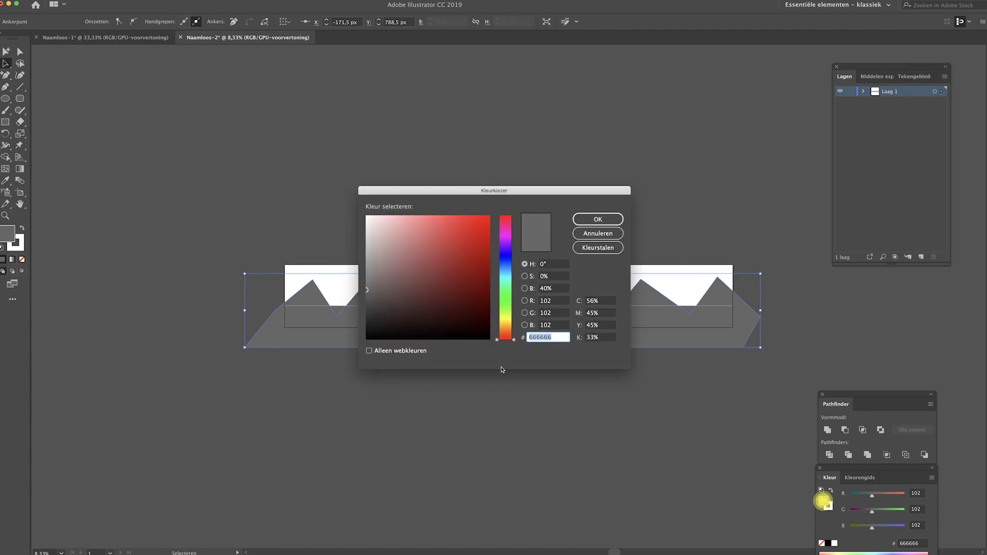
mouse_move(505, 301)
left_mouse_down()
mouse_move(506, 235)
mouse_move(506, 304)
left_mouse_up()
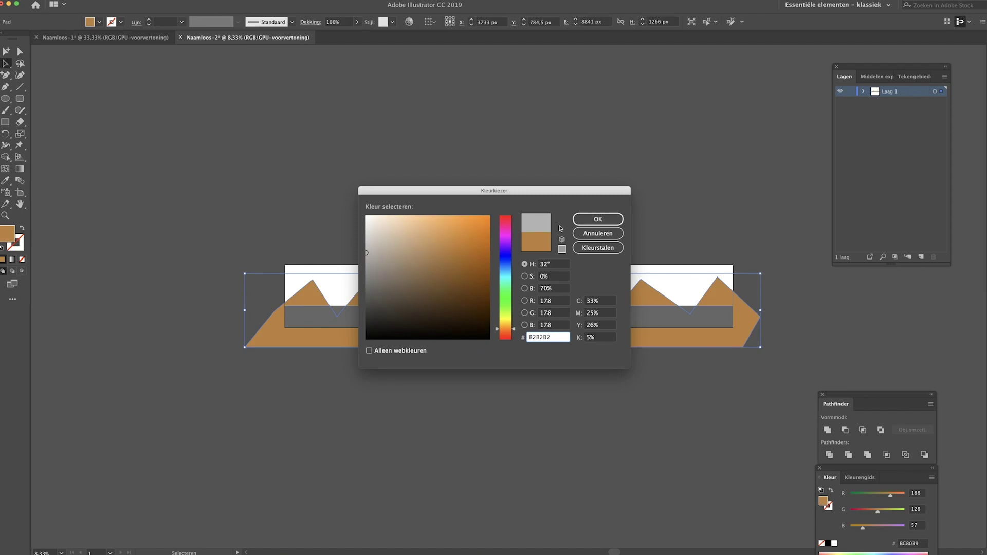
left_click(581, 219)
key("v")
left_click(509, 223)
Step: Duplicate the mountain range in place, shift the copy about 370 px to the right and send it to the back
left_click(492, 345)
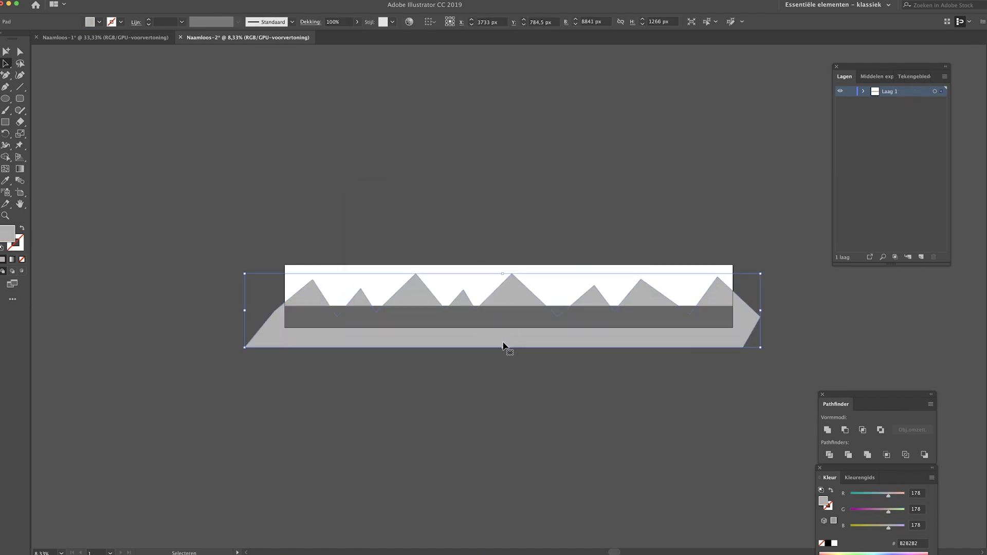
key("super+c")
left_click(487, 384)
key("super+f")
left_click(487, 381)
left_click_drag(488, 343, 511, 345)
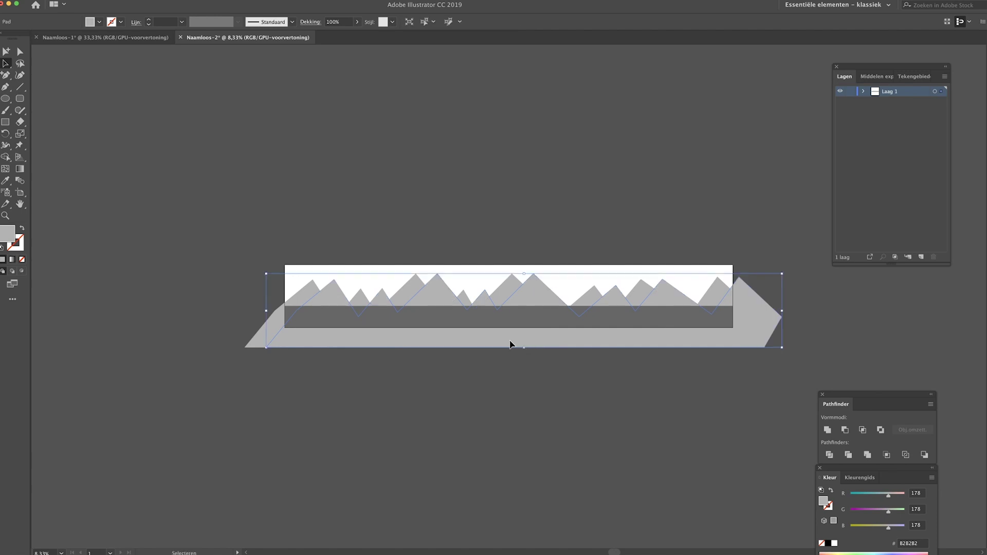
key("shift+super+bracketleft")
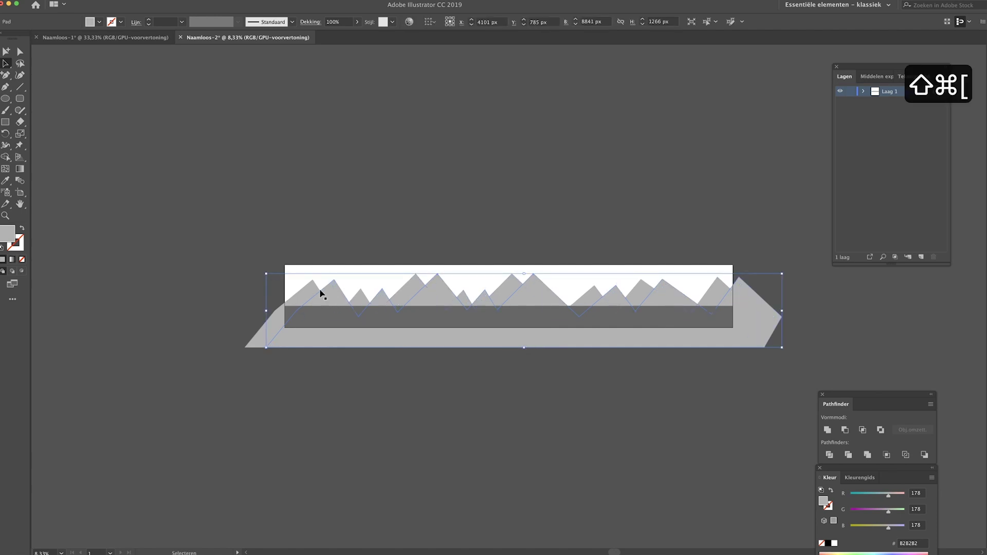
Step: Fill the rear mountain range with the darker gray 8E8E8E and deselect it
double_click(7, 238)
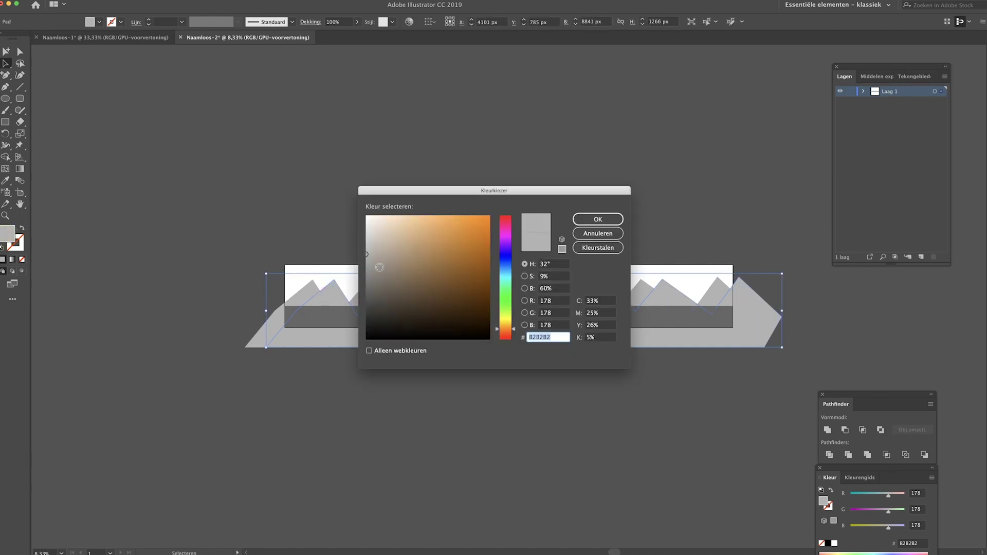
left_click(378, 266)
left_click(596, 220)
left_click(479, 218)
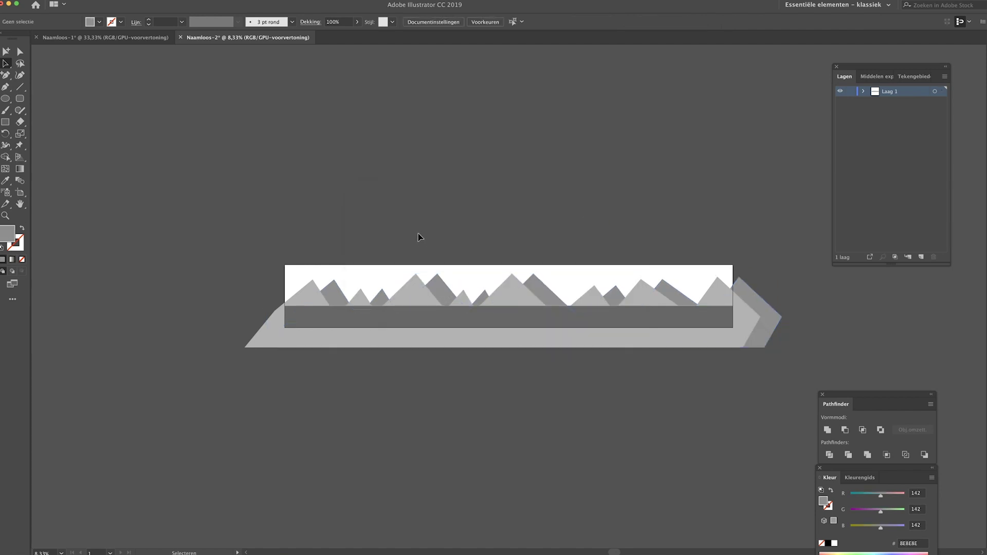
left_click(408, 243)
Step: In the Naamloos-1 document, draw a long, fully rounded horizontal rectangle as the tank's track and shift it slightly to the right
left_click(112, 38)
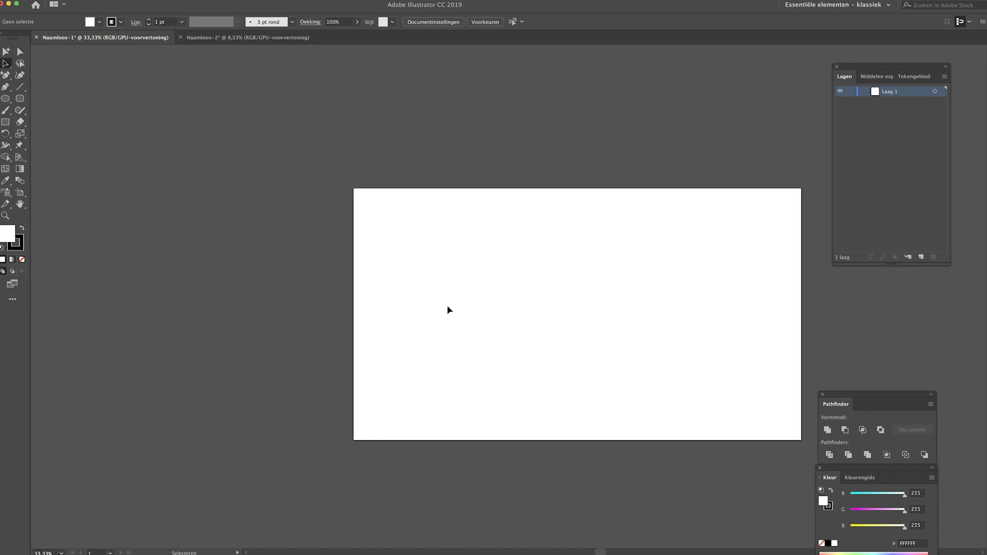
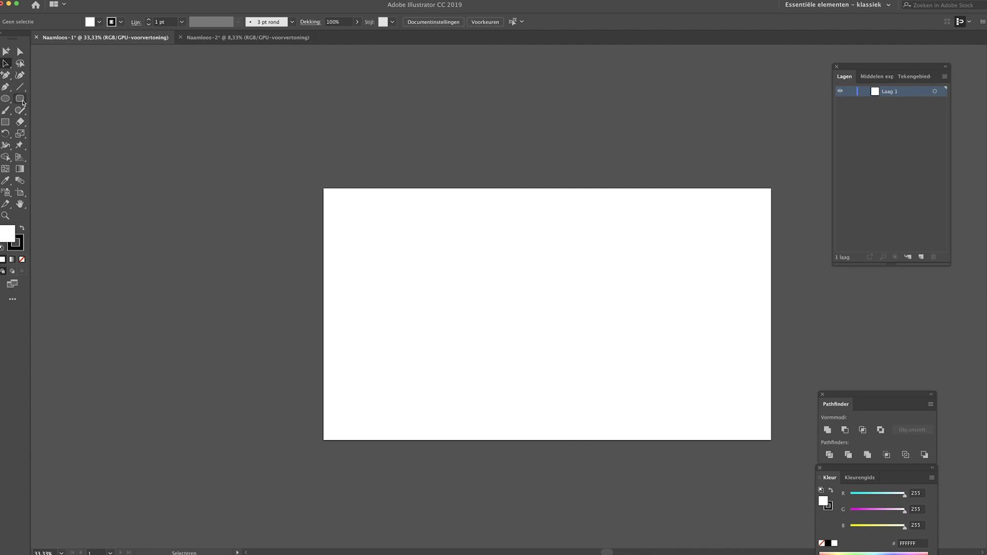
left_click(21, 99)
mouse_move(434, 362)
left_mouse_down()
mouse_move(503, 333)
mouse_move(615, 338)
left_mouse_up()
key("v")
left_click(594, 323)
left_click_drag(551, 357, 580, 360)
left_click(537, 291)
Step: Draw the tank's hull as a closed parallelogram just above the track with the Pen tool, then align its lower-right corner
key("p")
left_click_drag(486, 327, 471, 309)
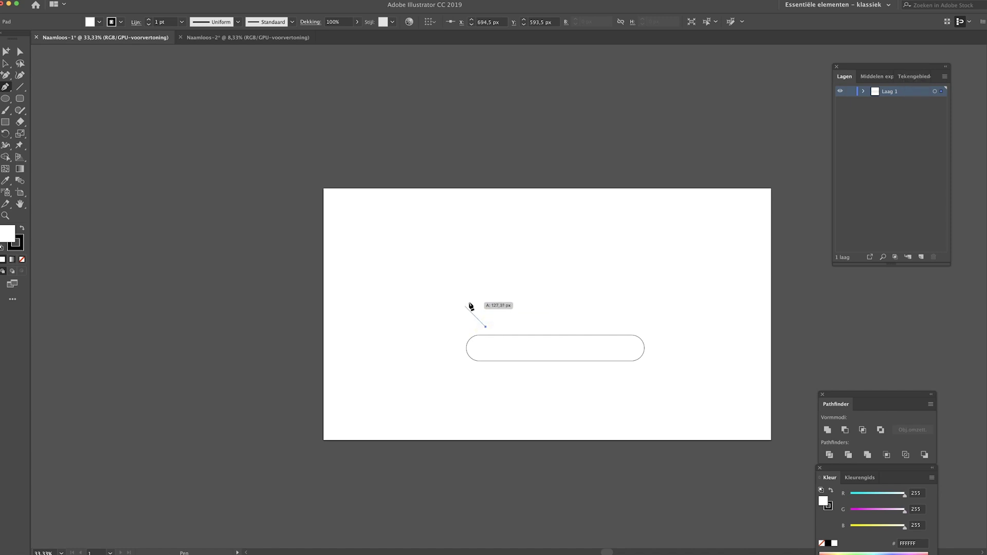
left_click(462, 304)
left_click(640, 304)
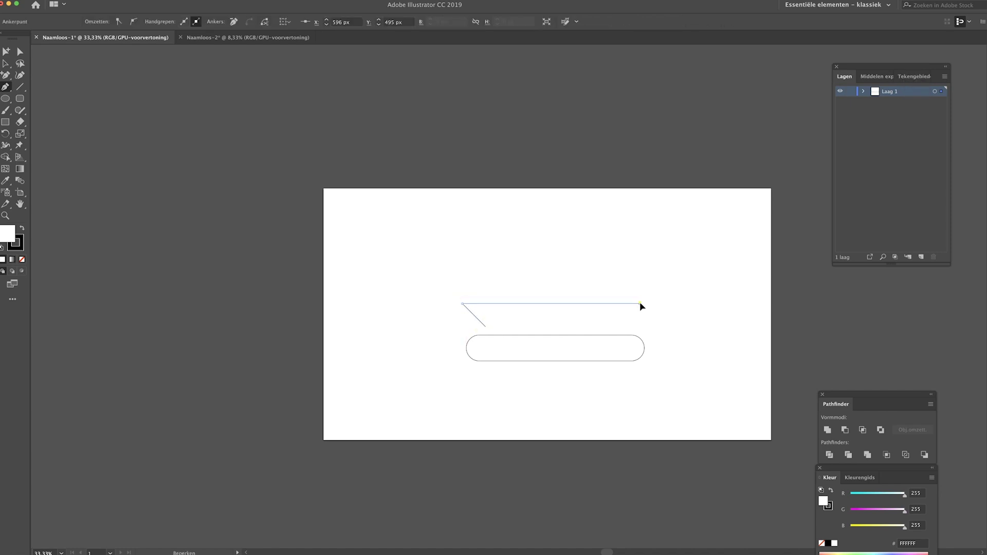
left_click(663, 326)
key("v")
key("a")
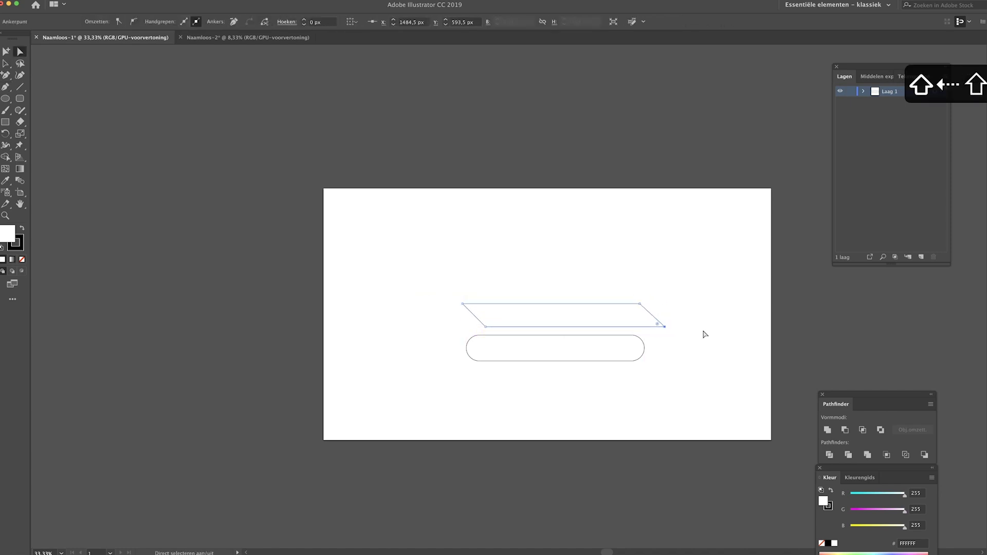
key("v")
left_click(703, 330)
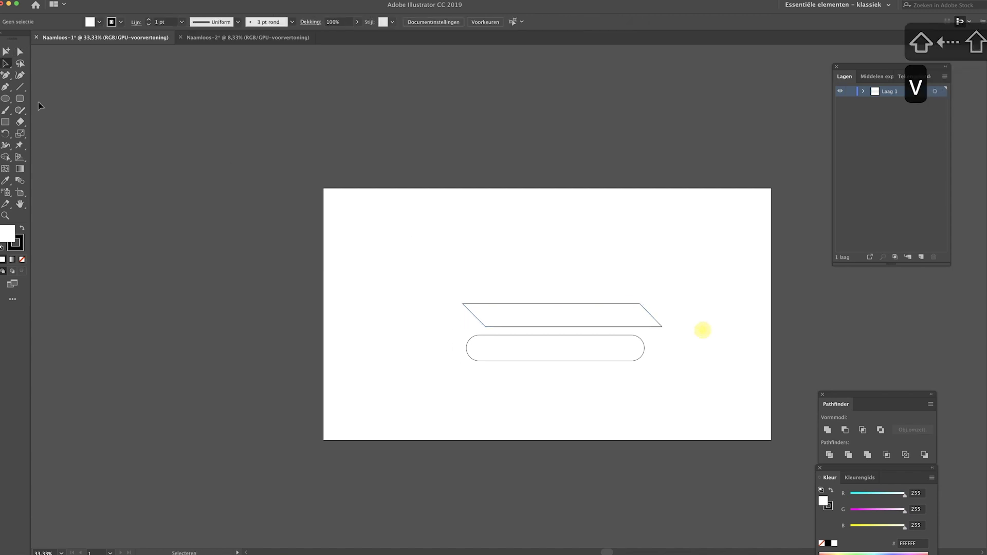
Step: Draw a closed four-sided turret with a sloping roof above the hull and level its lower-right corner with the lower-left one
key("p")
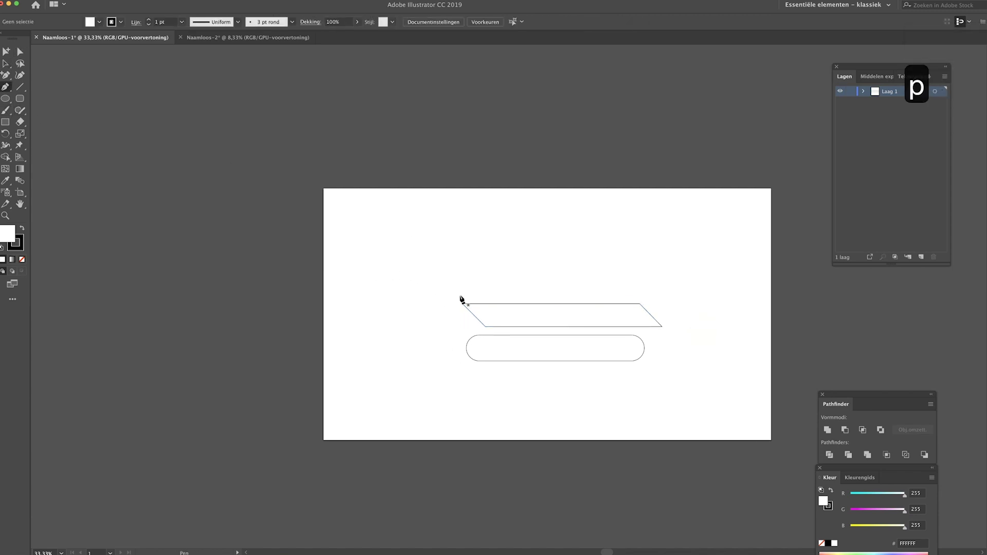
left_click(463, 294)
left_click(479, 254)
left_click(570, 268)
left_click(583, 295)
left_click(463, 294)
key("a")
left_click(582, 294)
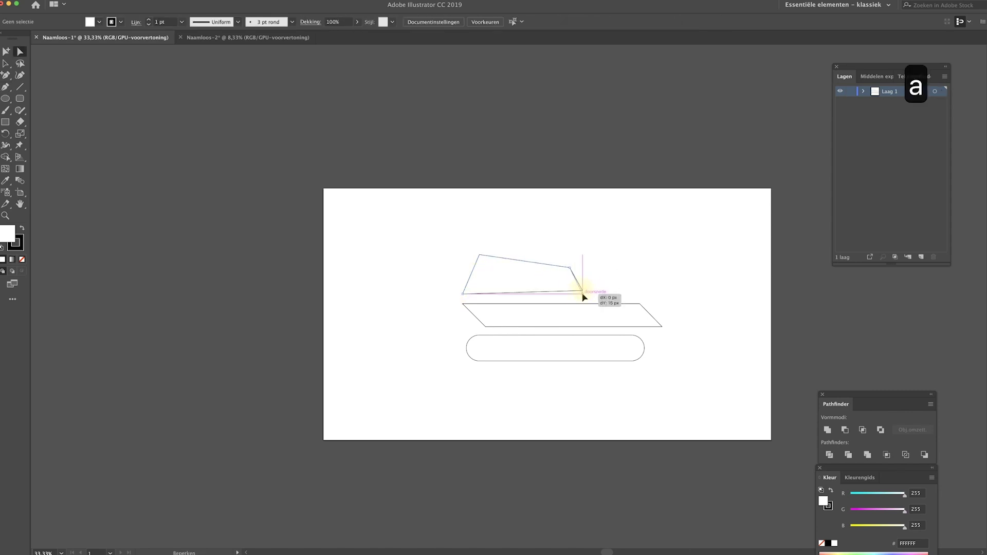
key("v")
left_click(610, 287)
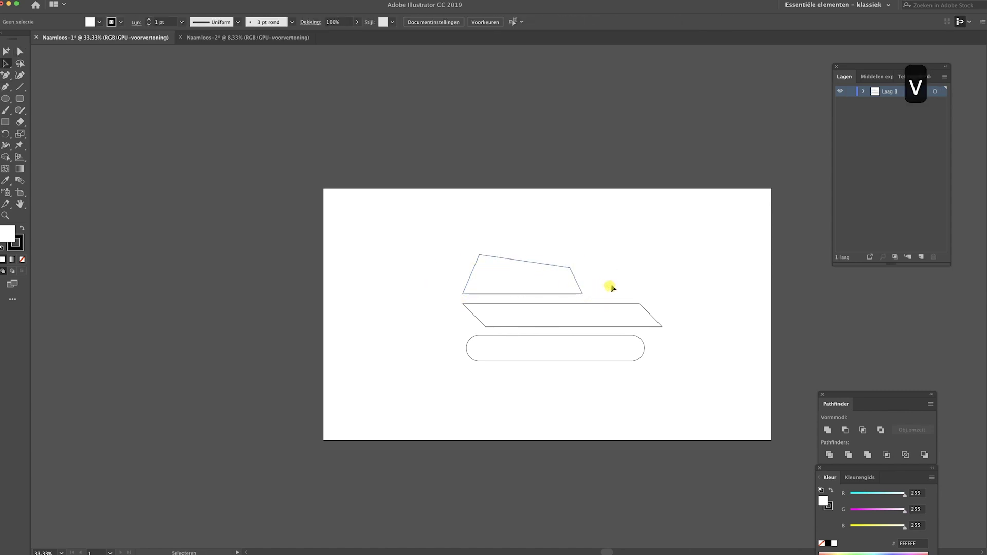
Step: Draw a thin horizontal rectangle as the gun barrel, extending to the right from the turret's front
key("p")
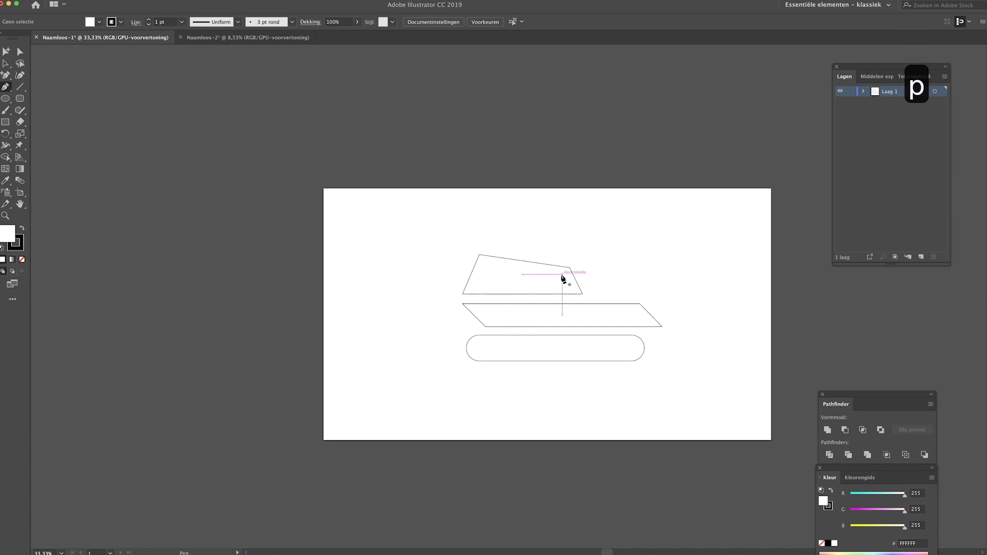
left_click(561, 274)
left_click(683, 275)
left_click(683, 283)
left_click(560, 283)
left_click(560, 275)
key("v")
left_click(702, 293)
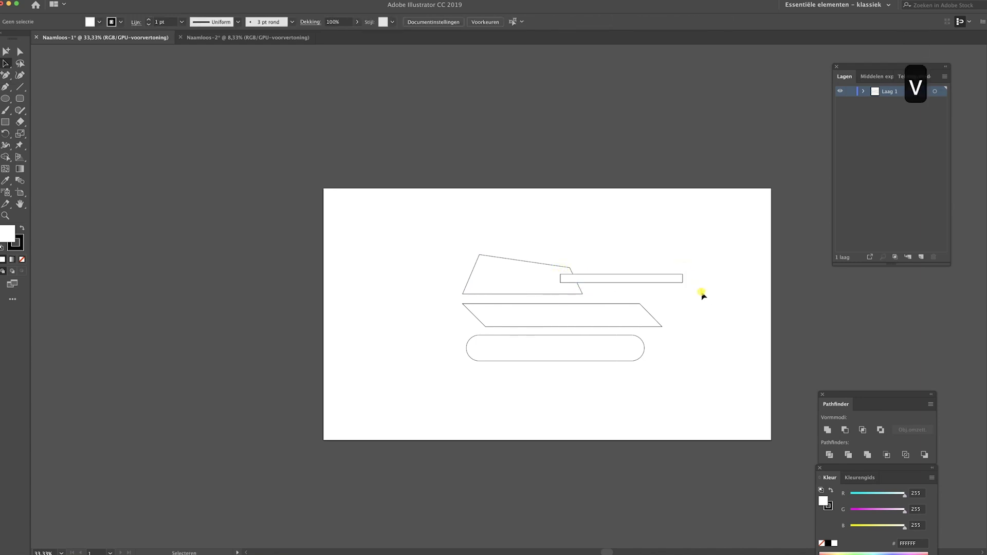
Step: Flare the barrel's muzzle end to about 68 px high by scaling its two outer anchor points apart
key("s")
key("a")
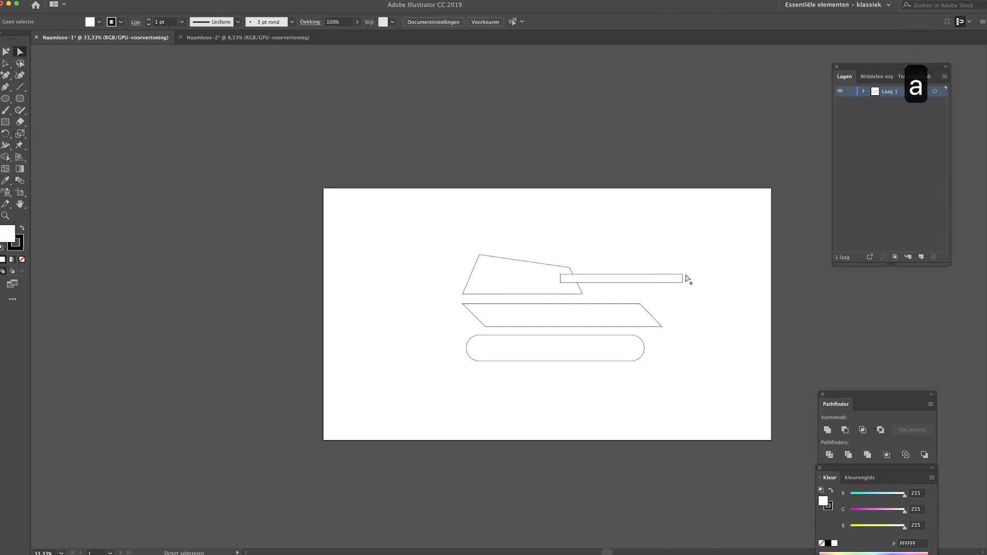
left_click(683, 275)
left_click(683, 282, "shift")
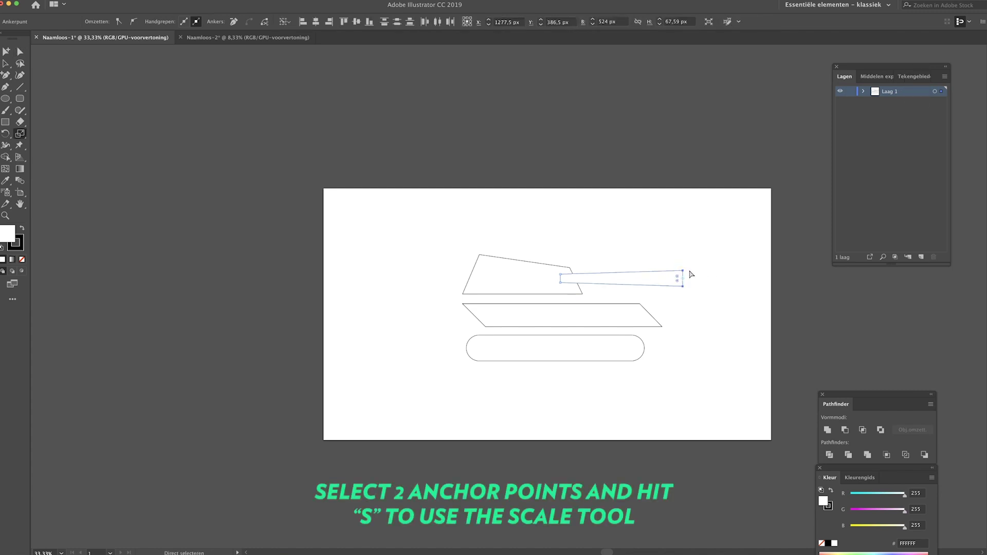
Step: Undo the muzzle-end flare and widen the barrel's turret end instead, scaling its two anchor points to about 66 px high
key("super+z")
key("a")
key("v")
key("a")
left_click(561, 278)
key("s")
left_click_drag(561, 282, 561, 291)
key("super+shift+a")
Step: Draw a square of about 69 px just beyond the barrel's outer end
key("p")
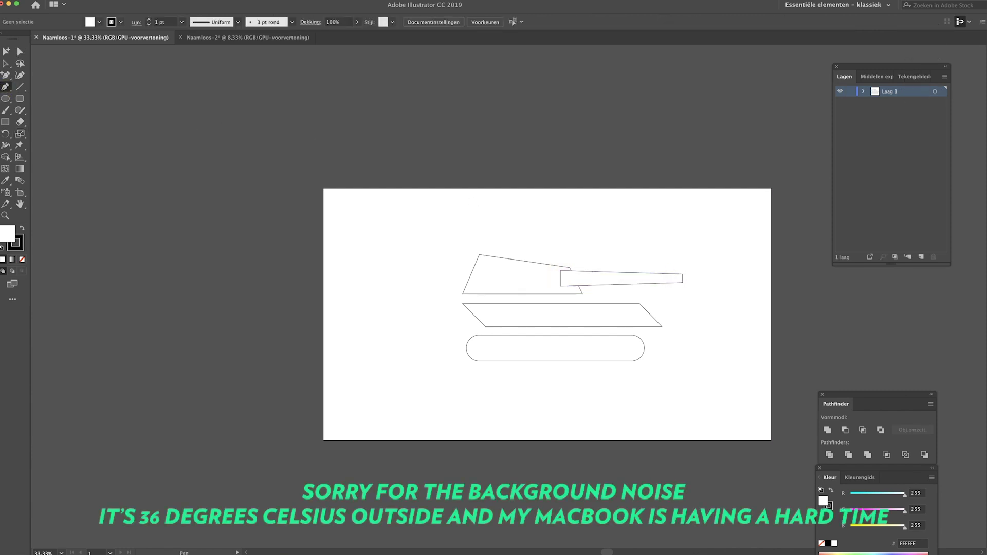
left_click(11, 124)
left_click_drag(688, 268, 706, 284)
key("v")
left_click(714, 279)
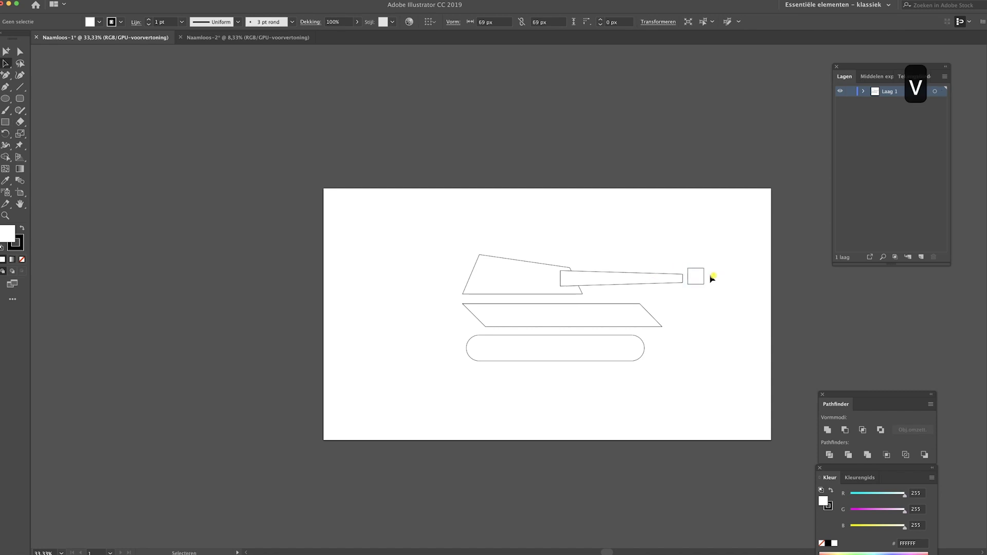
Step: Turn the square into a flared muzzle by scaling its inner side narrower, and attach it to the barrel's tip
key("a")
left_click(689, 268)
left_click(689, 285)
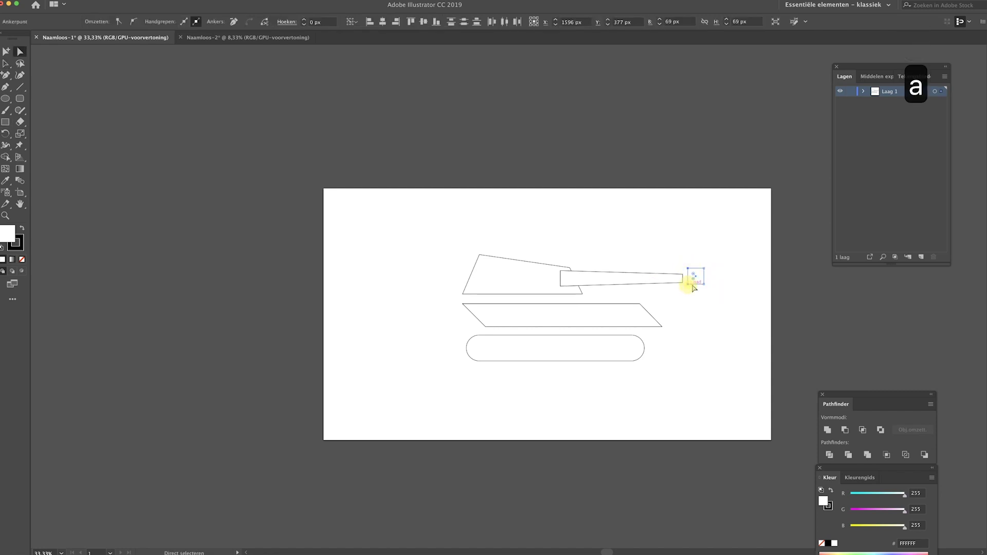
key("s")
left_click_drag(689, 284, 703, 291)
key("v")
left_click(717, 277)
left_click(710, 286)
left_click(692, 285)
left_click(711, 306)
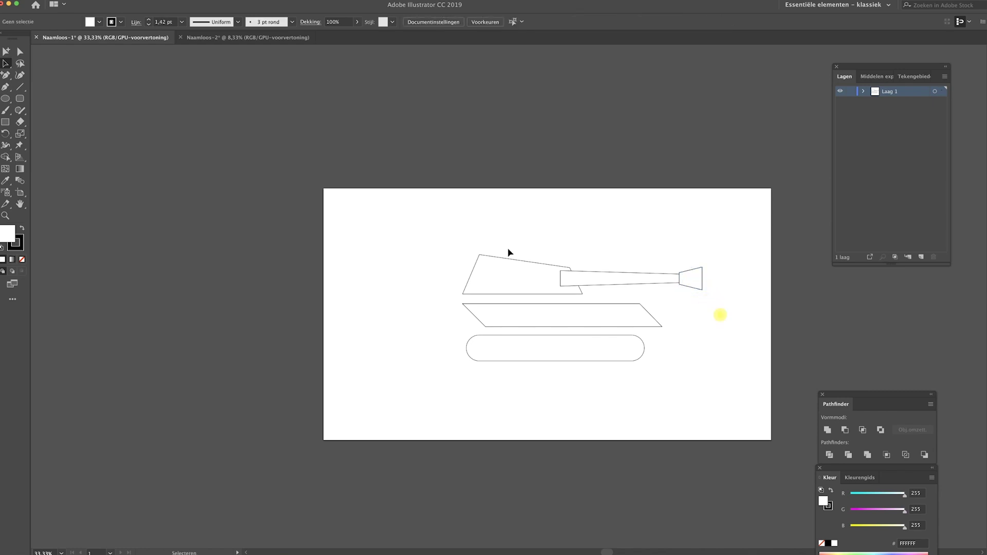
Step: Give the turret, hull, barrel and muzzle solid fills without outlines
left_click(518, 274)
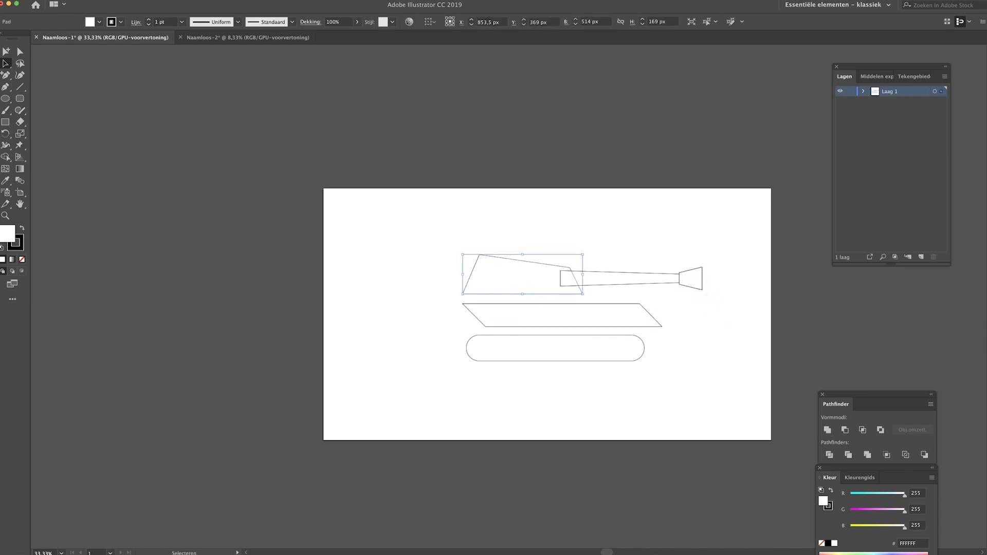
left_click(22, 259)
left_click(22, 229)
left_click(555, 233)
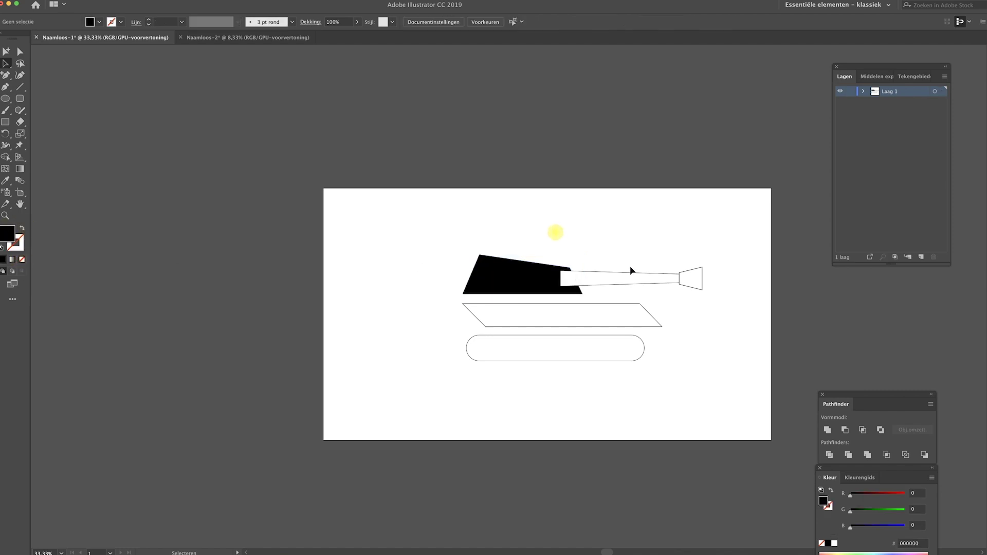
left_click(628, 281)
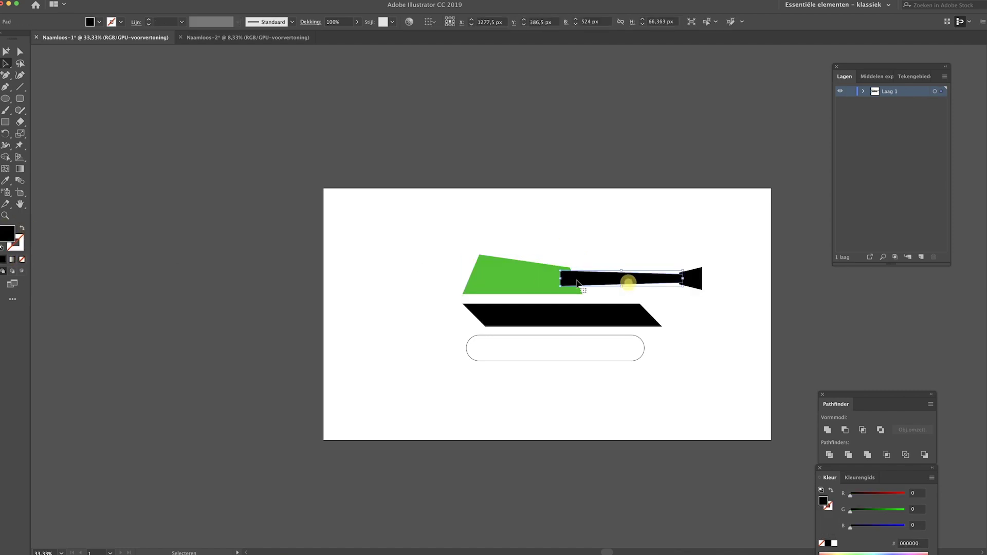
Step: Change the turret's fill to mint green 9AE5C8 in the colour picker
left_click(538, 280)
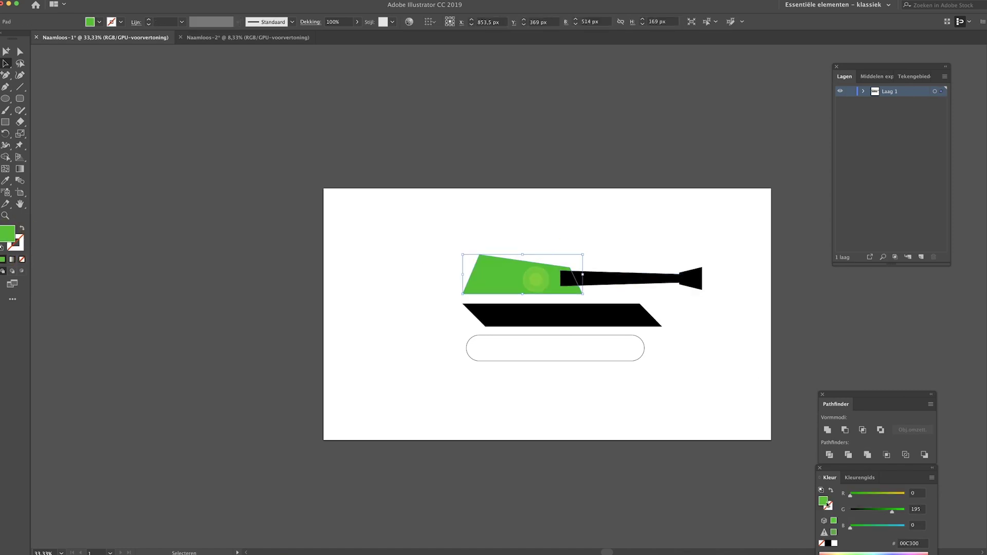
double_click(823, 502)
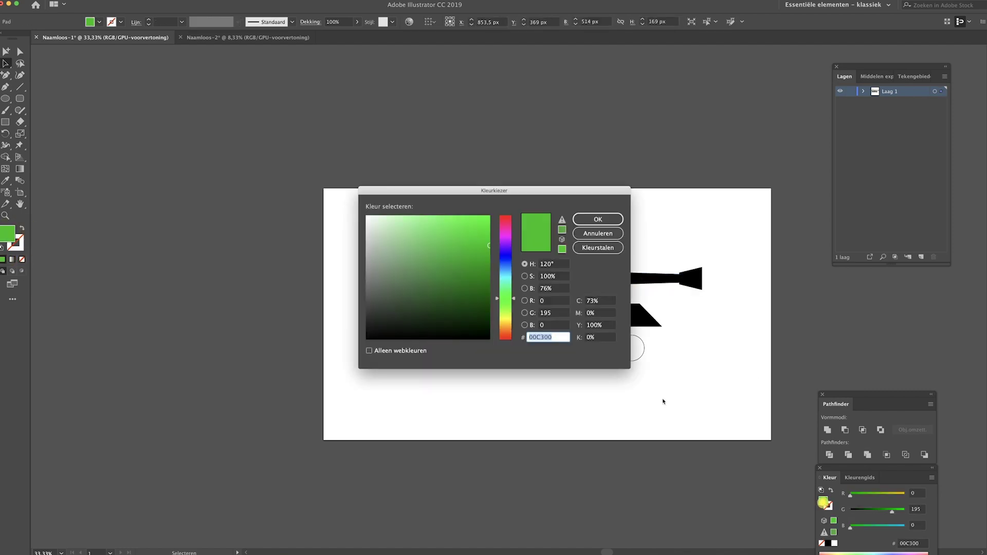
left_click_drag(502, 299, 501, 286)
left_click_drag(460, 257, 451, 218)
left_click(406, 228)
left_click(598, 219)
left_click(624, 240)
Step: Copy the turret's mint green onto the hull, barrel and muzzle with the Eyedropper
key("a")
left_click(561, 313)
left_click(689, 281, "shift")
key("i")
left_click(547, 277)
key("v")
left_click(589, 259)
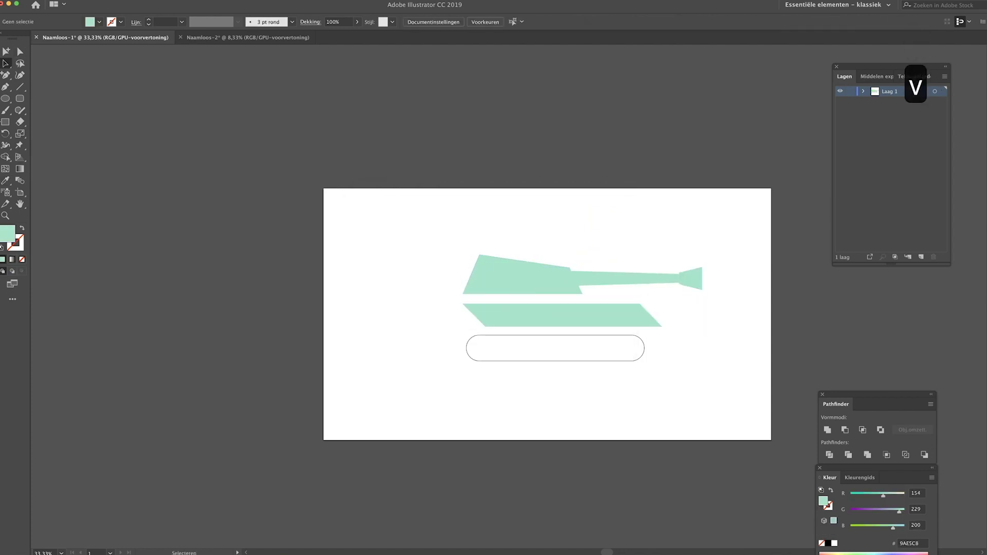
Step: Draw a mint green wheel circle about 66 px wide inside the rear end of the track
left_click(5, 122)
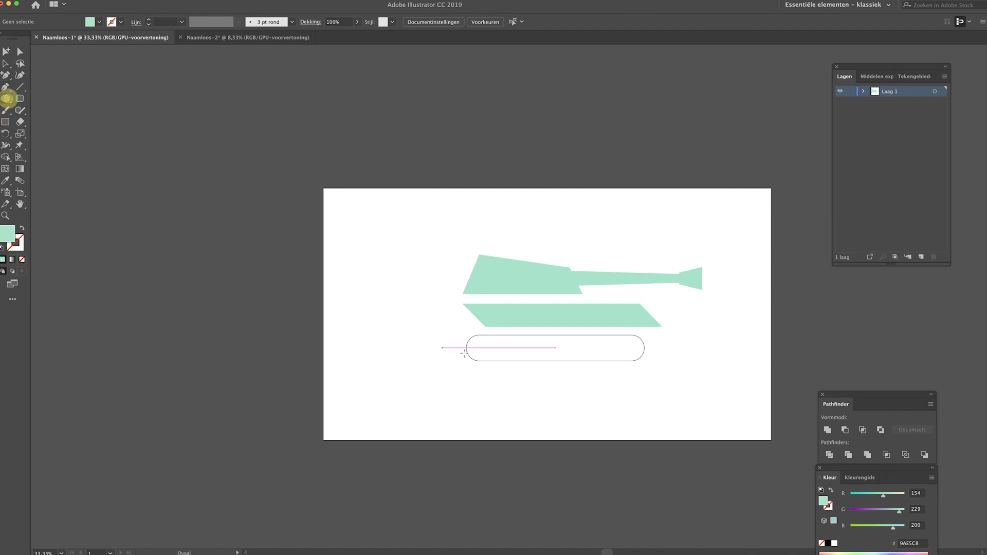
mouse_move(492, 353)
left_mouse_down()
mouse_move(483, 343)
mouse_move(489, 355)
left_mouse_up()
key("v")
left_click(495, 381)
Step: Draw a small bolt circle about 10 px wide near the wheel's front edge, vertically centred on the wheel
key("super+equal")
key("super+equal")
key("super+equal")
key("super+equal")
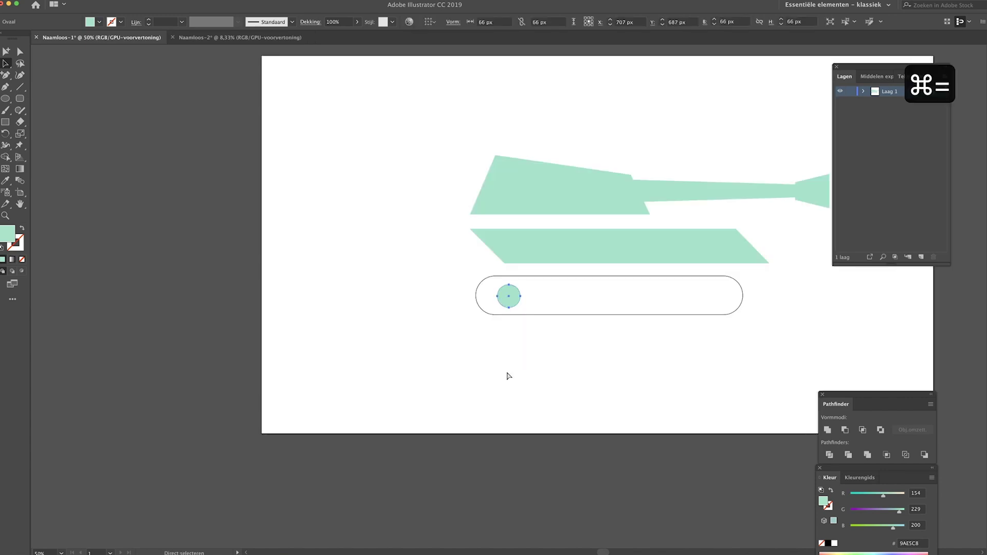
left_click(517, 385)
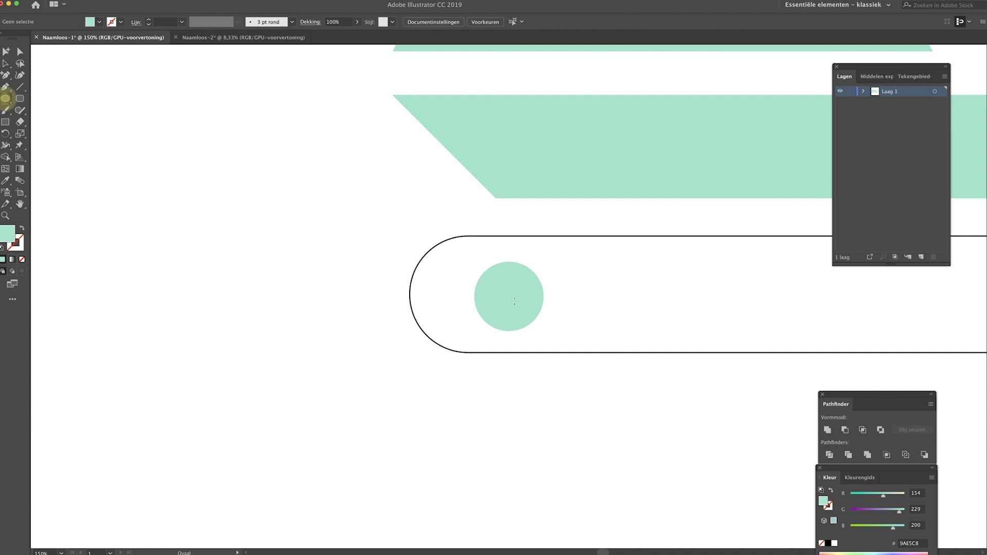
left_click_drag(535, 303, 531, 300)
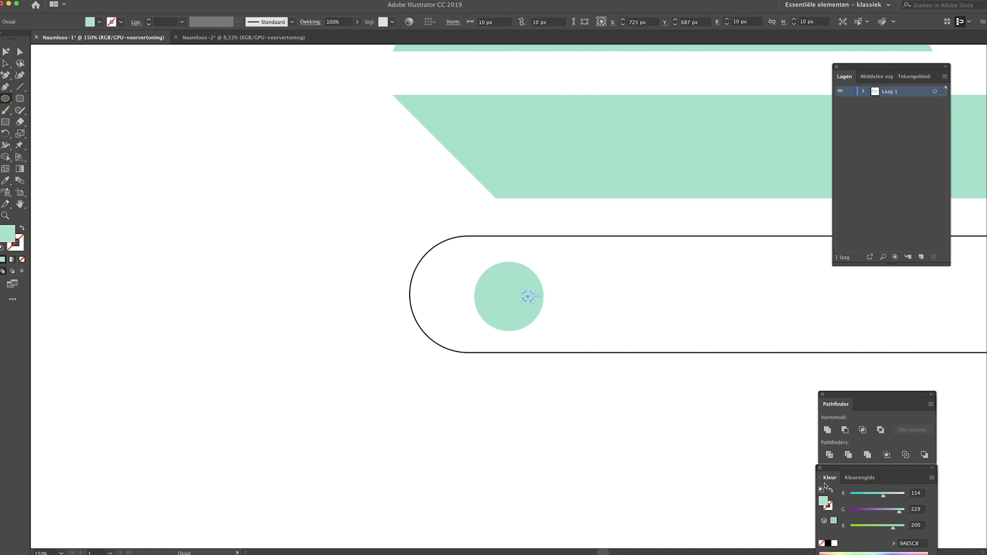
Step: Recolour the small bolt circle to the darker green 74AF97
double_click(9, 240)
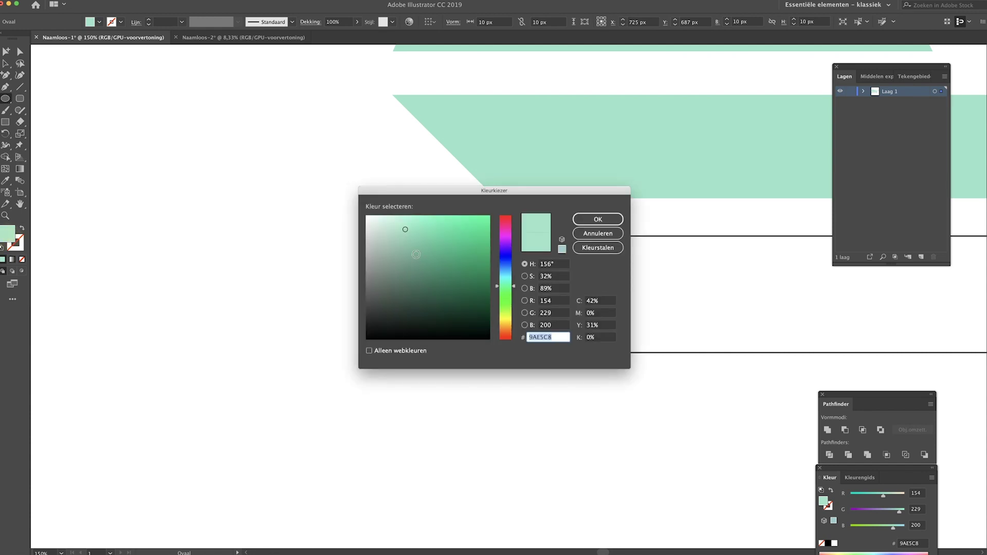
left_click(408, 249)
left_click(595, 217)
key("v")
left_click(596, 315)
left_click_drag(538, 286, 513, 282)
key("super+z")
left_click(529, 296)
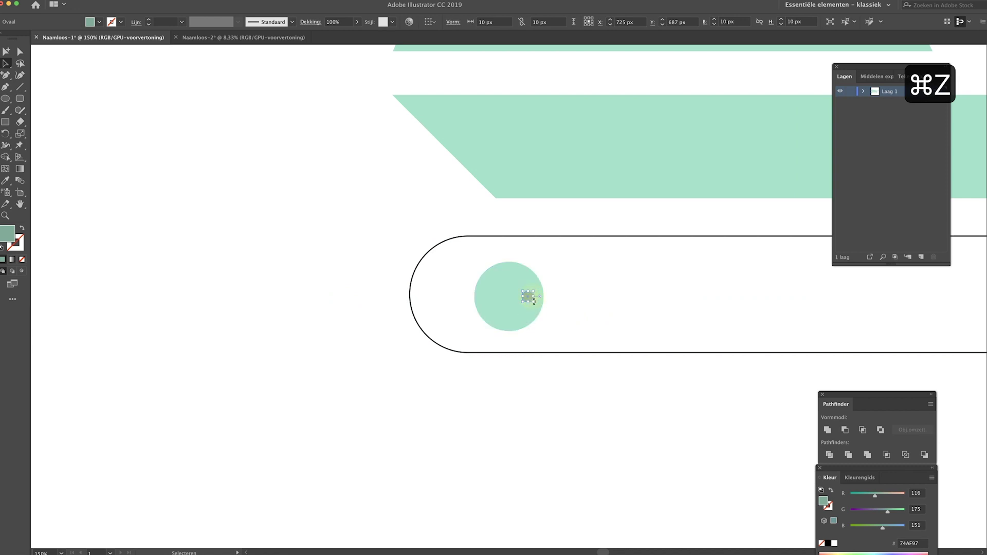
key("super+minus")
key("super+minus")
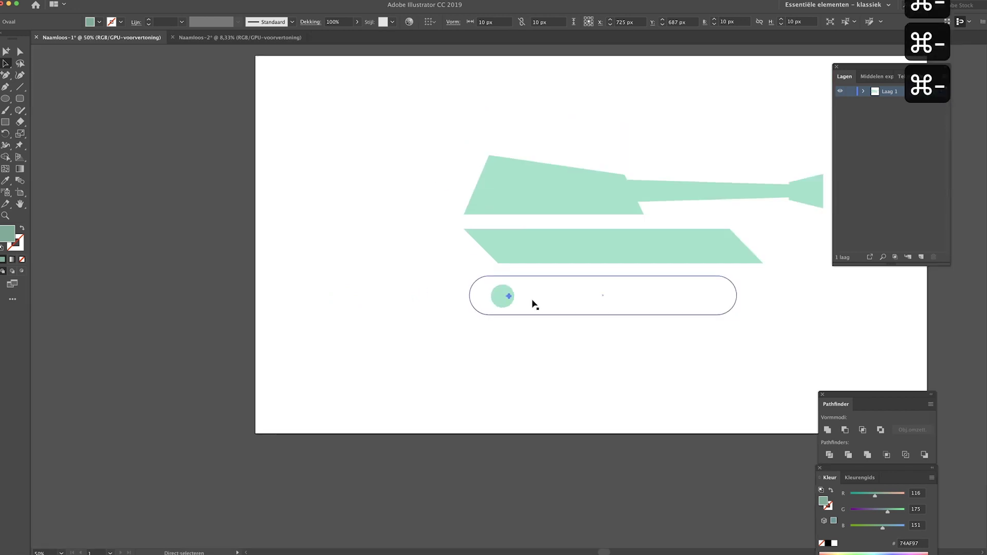
key("v")
left_click(499, 361)
scroll(545, 282, "right", 3)
scroll(545, 282, "up", 2)
left_click(455, 215)
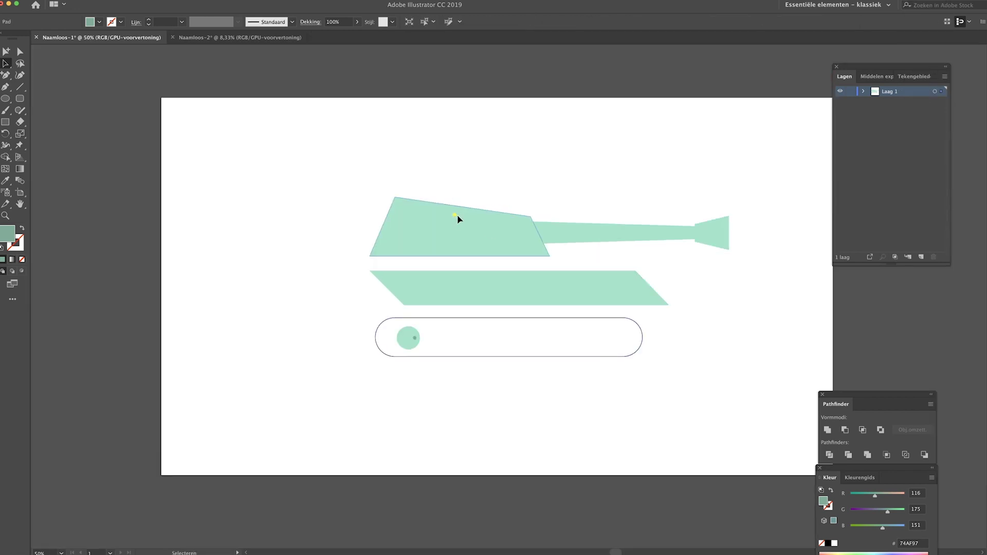
left_click(522, 162)
left_click_drag(484, 168, 734, 253)
left_click(734, 290)
left_click(541, 288)
left_click(499, 190)
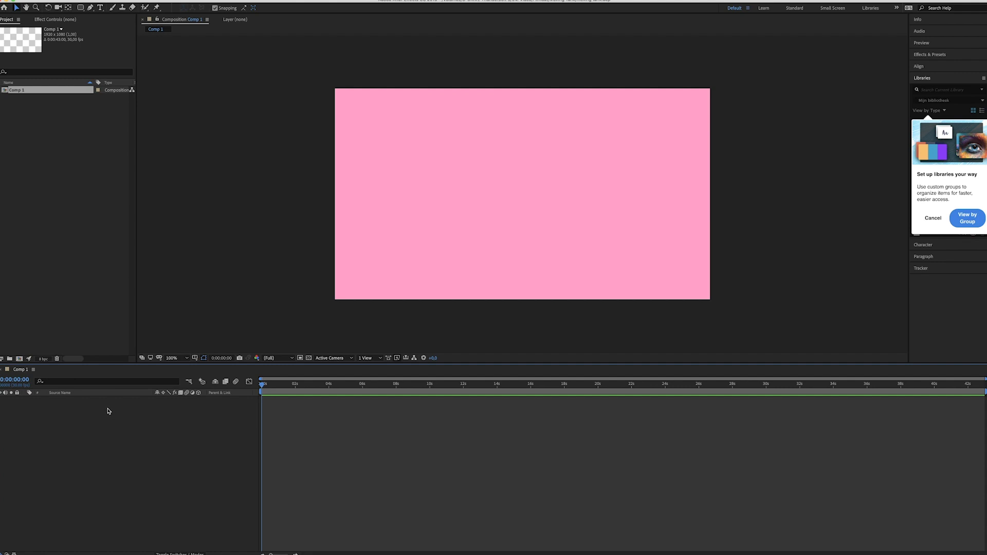
Step: Switch to After Effects, import background.ai into the project and add it as a layer to Comp 1
right_click(66, 172)
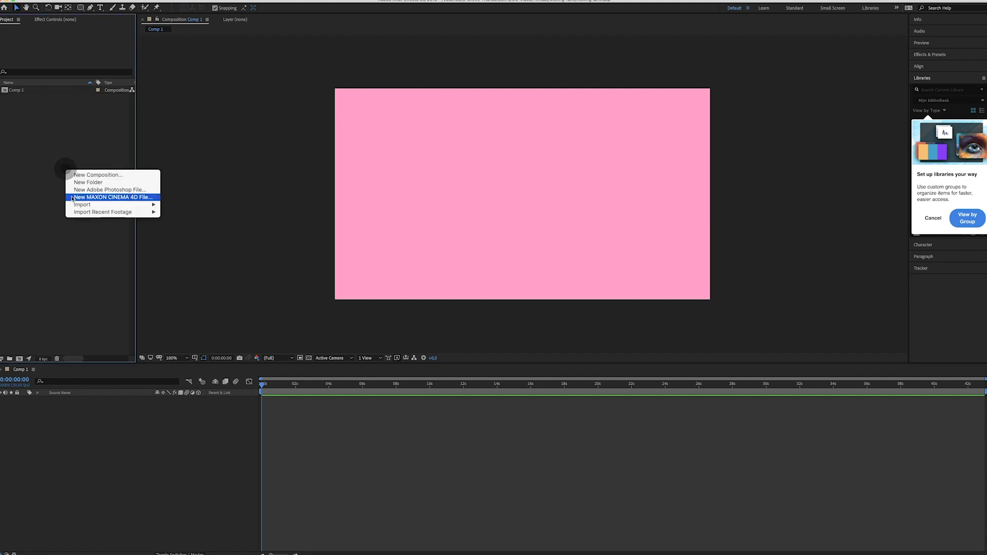
left_click(99, 205)
left_click(224, 205)
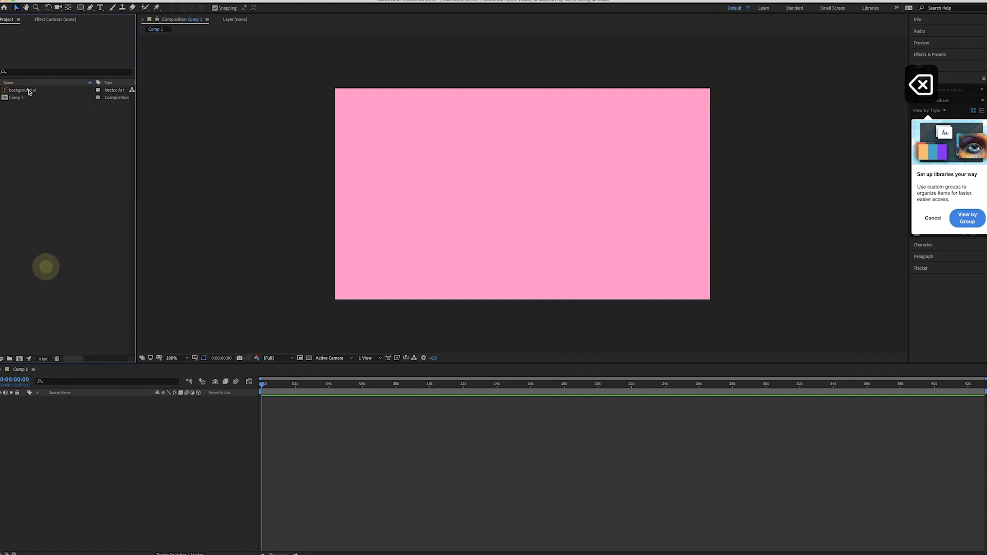
left_click_drag(31, 90, 99, 421)
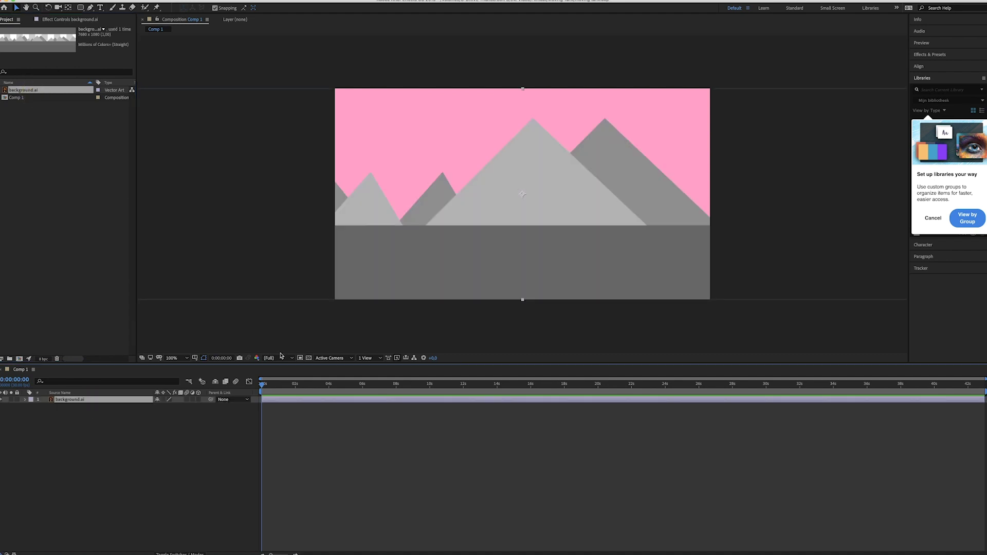
Step: Slide the background layer sideways to about X 3776, so that its left end lies just outside the composition's left edge
left_click(383, 272)
left_click_drag(361, 272, 543, 270)
left_click_drag(386, 273, 486, 273)
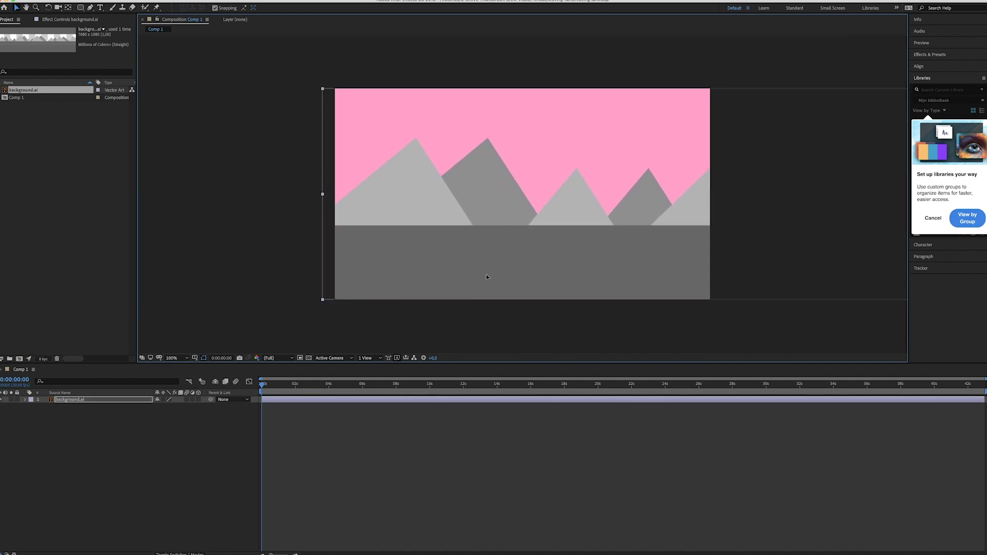
Step: Set a starting Position keyframe for the background layer at 0:00:00:00
left_click(26, 401)
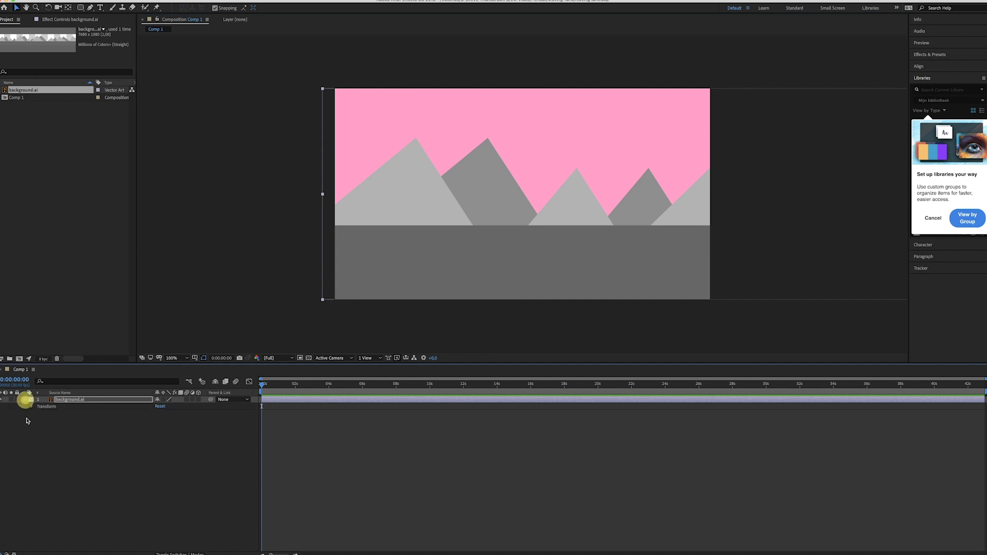
left_click(32, 407)
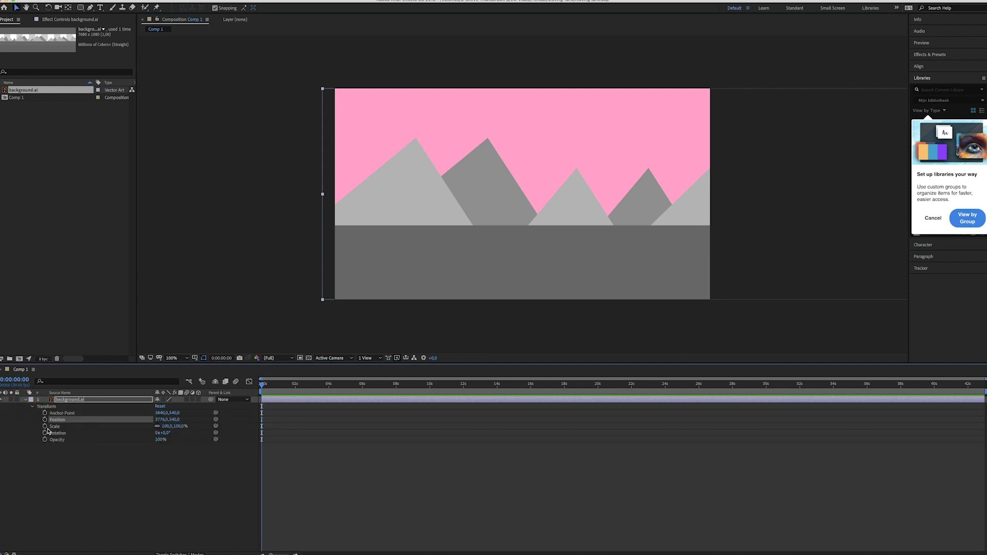
left_click(45, 420)
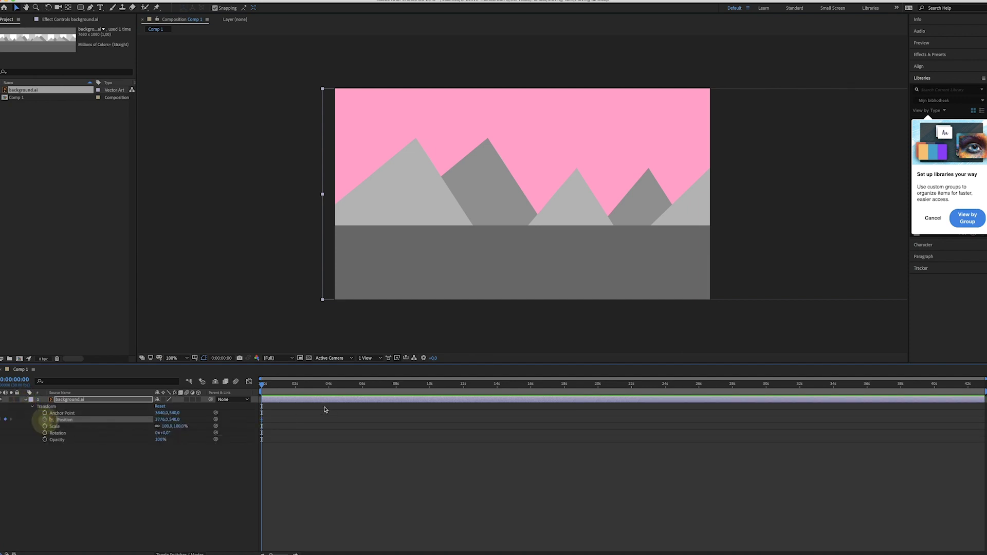
Step: Add a second Position keyframe at 0:00:19:29 that shifts the background layer far to the left
left_click_drag(290, 383, 606, 392)
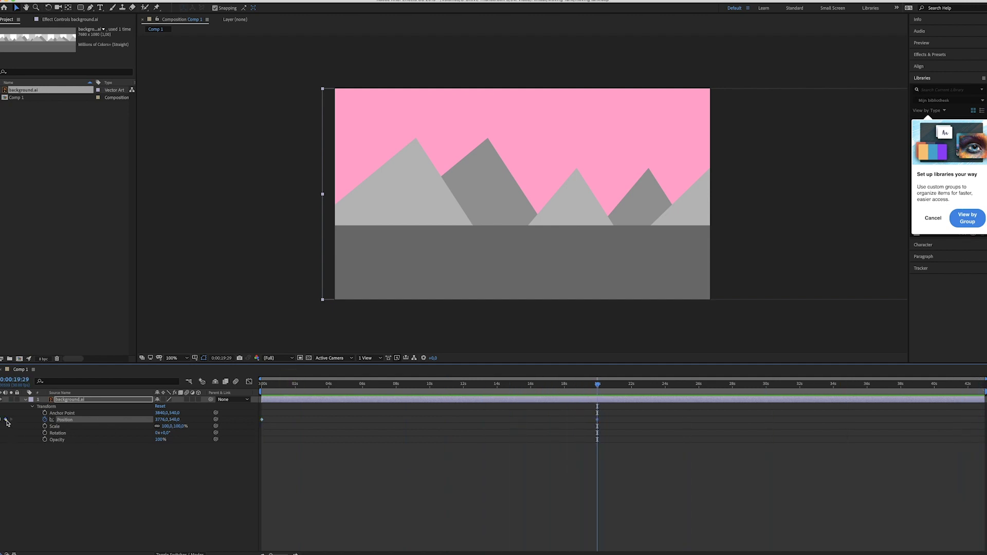
key("super+z")
left_click_drag(163, 420, 0, 420)
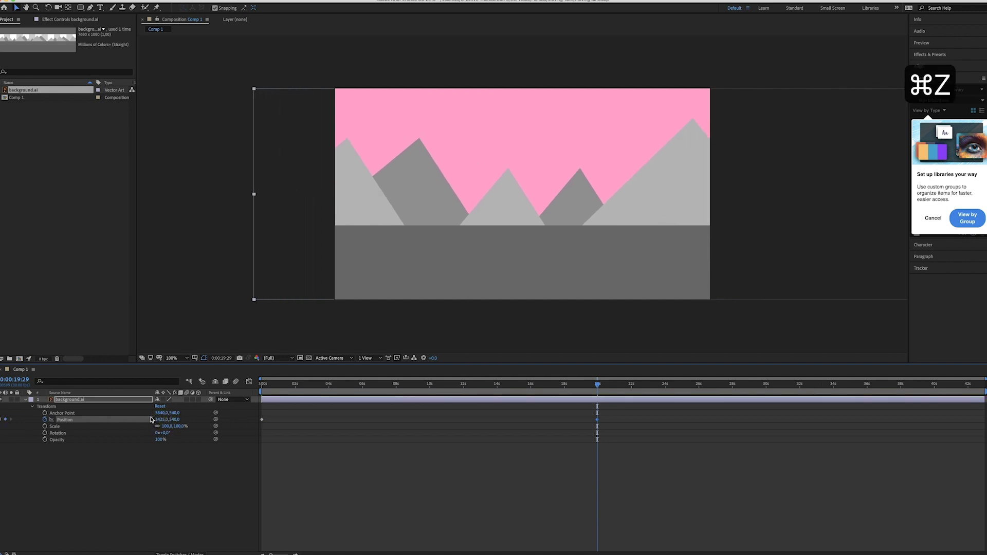
left_click_drag(163, 420, 158, 420)
left_click_drag(81, 421, 19, 422)
Step: Preview the background's scrolling animation from the start of the composition
left_click(373, 472)
left_click_drag(374, 386, 180, 393)
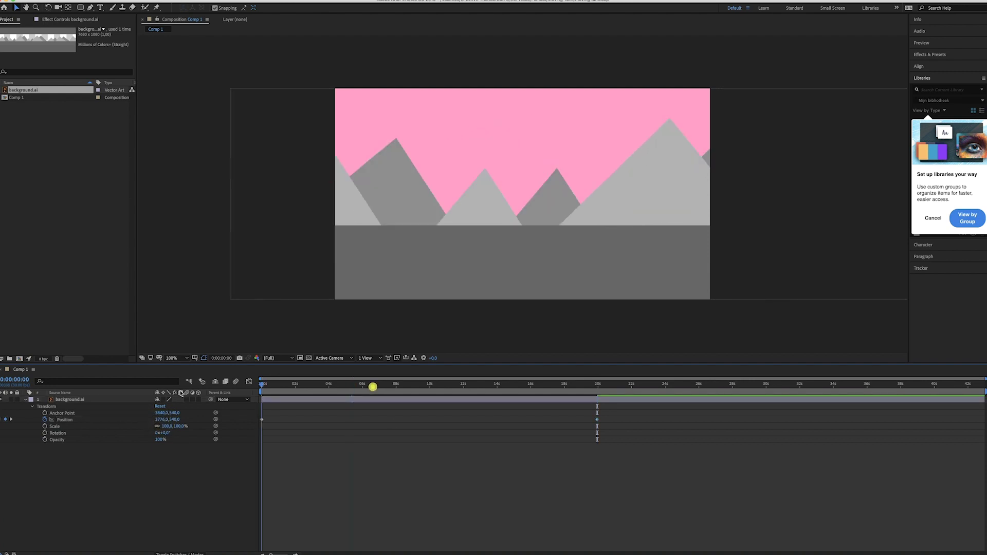
key("space")
key("space")
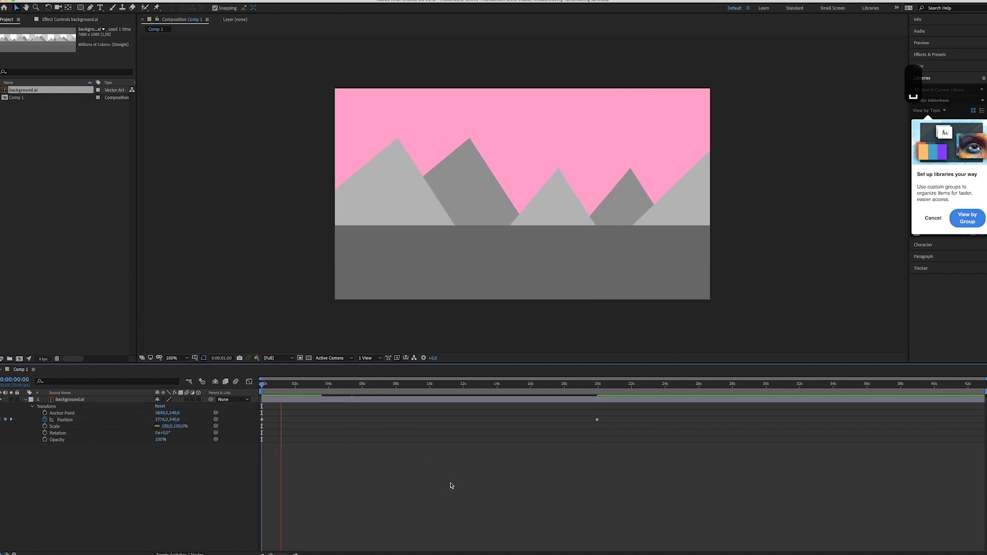
left_click(458, 215)
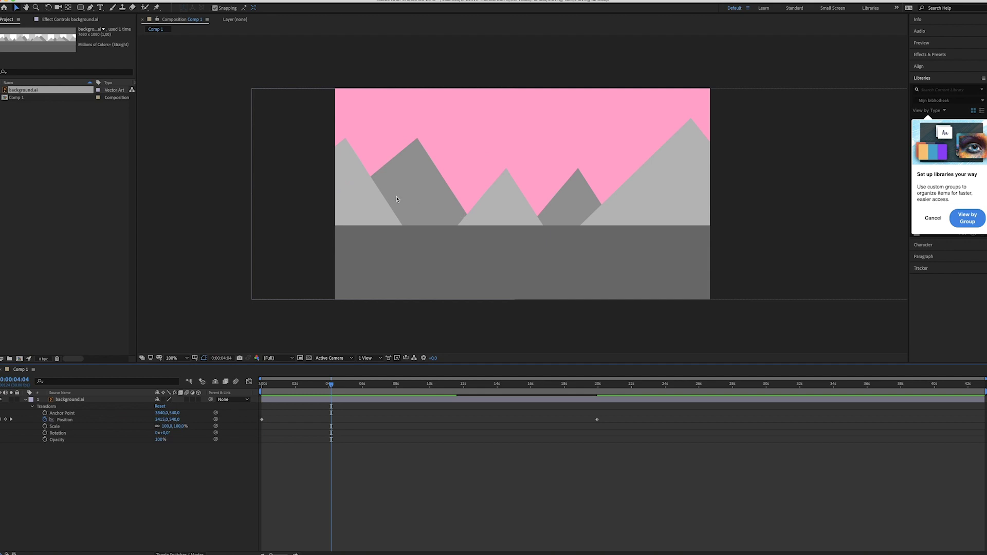
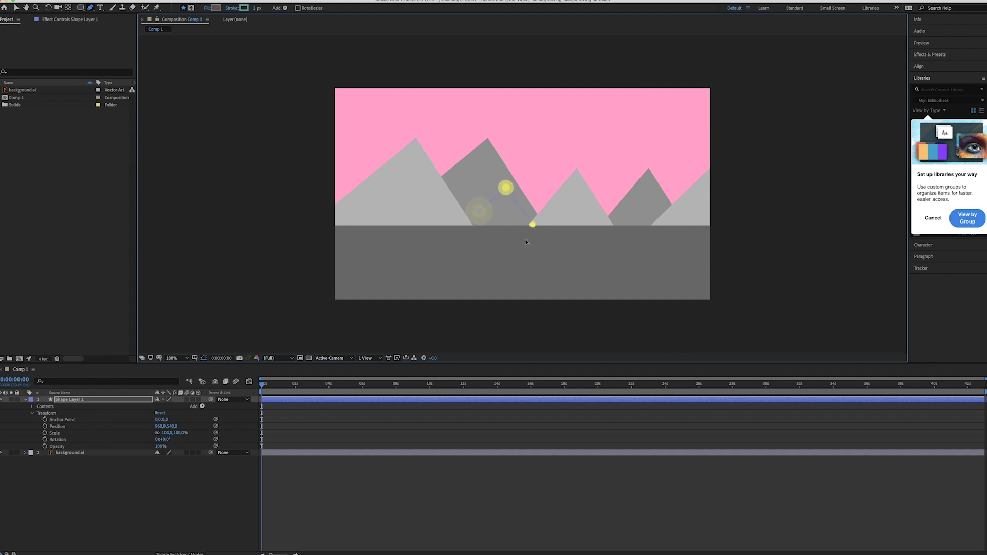
Step: Complete a closed four-sided Pen path on the shape layer over the mountains and expand the contents of its shape group
left_click(510, 247)
left_click(480, 212)
left_click(32, 407)
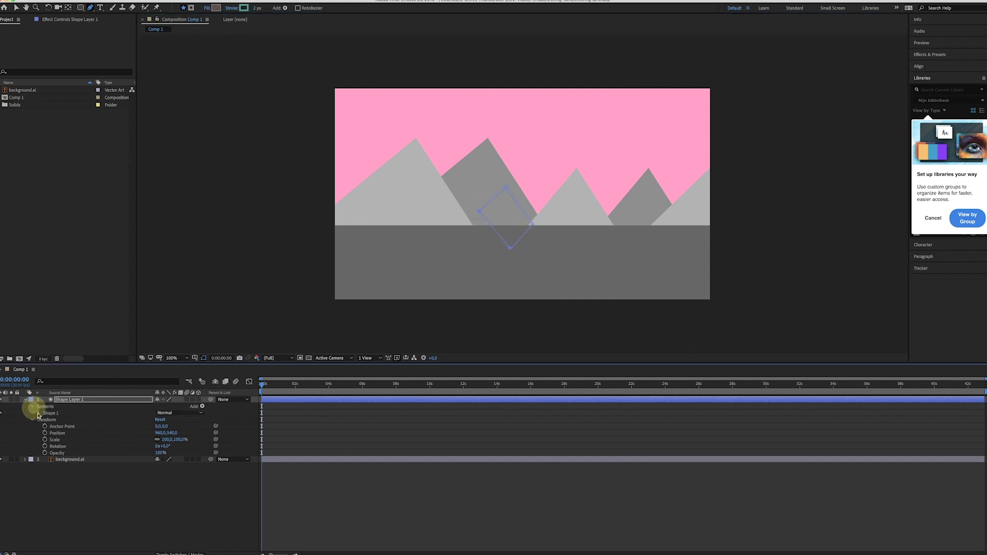
left_click(39, 413)
left_click(45, 419)
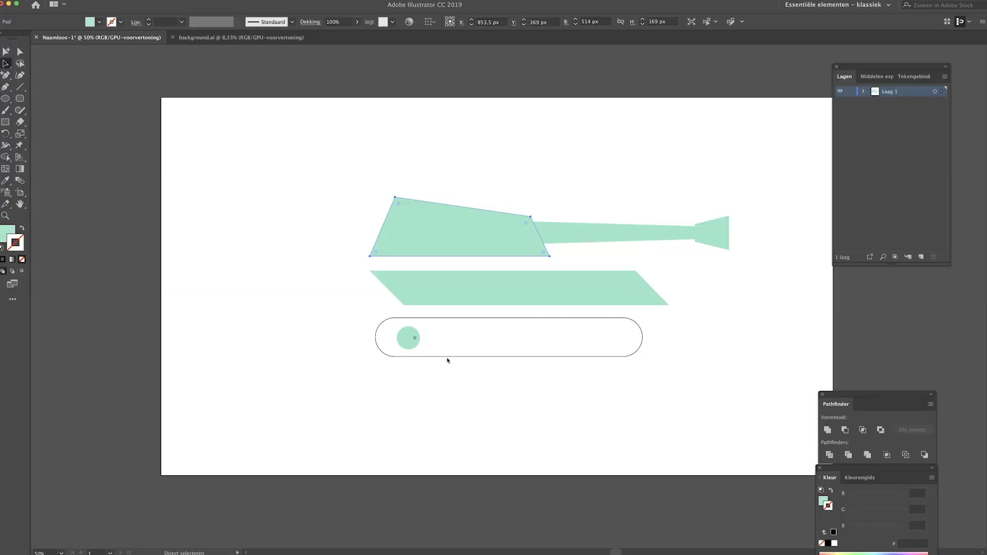
Step: Replace the shape layer's path in After Effects with the rounded track outline copied from Illustrator, and delete the extra Masks group
key("v")
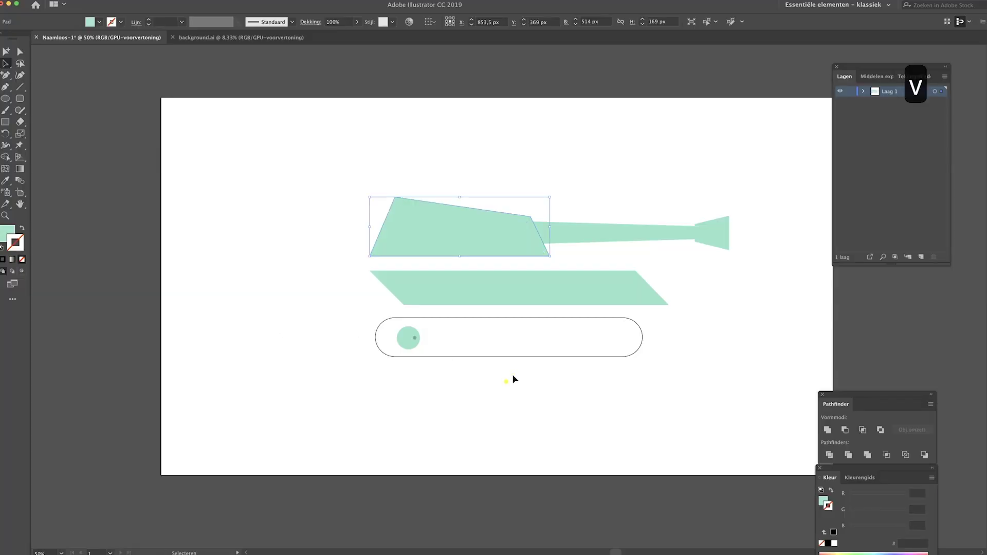
left_click(519, 356)
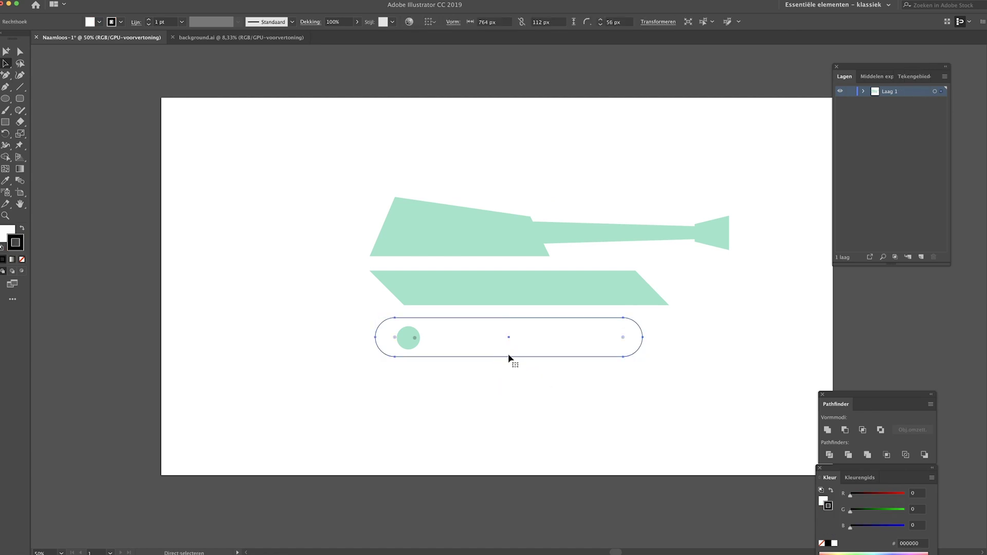
key("super+c")
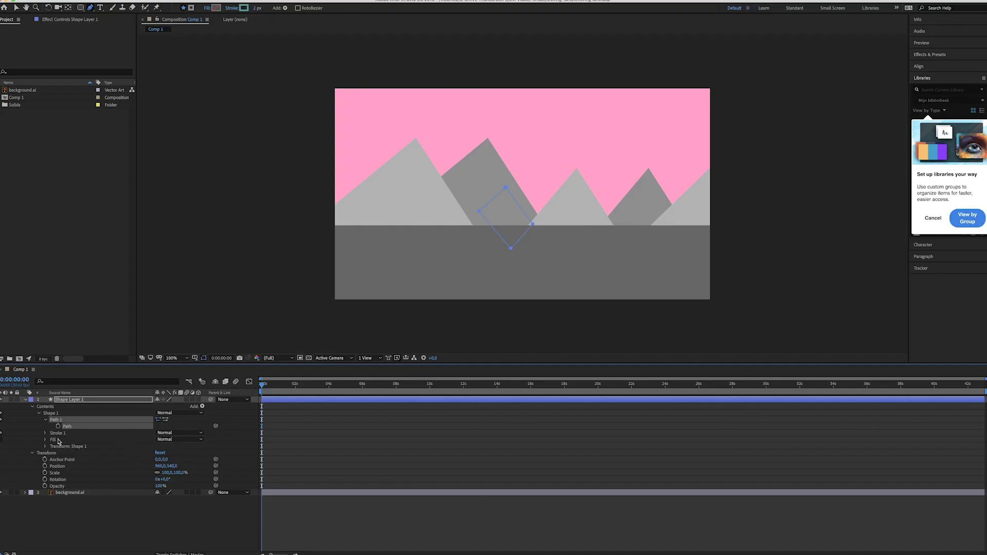
left_click(60, 429)
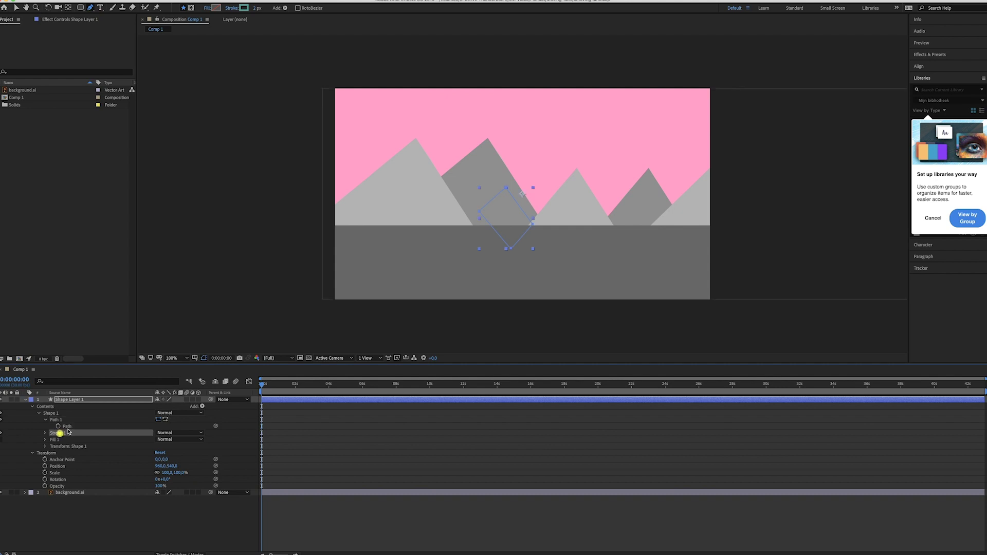
key("super+v")
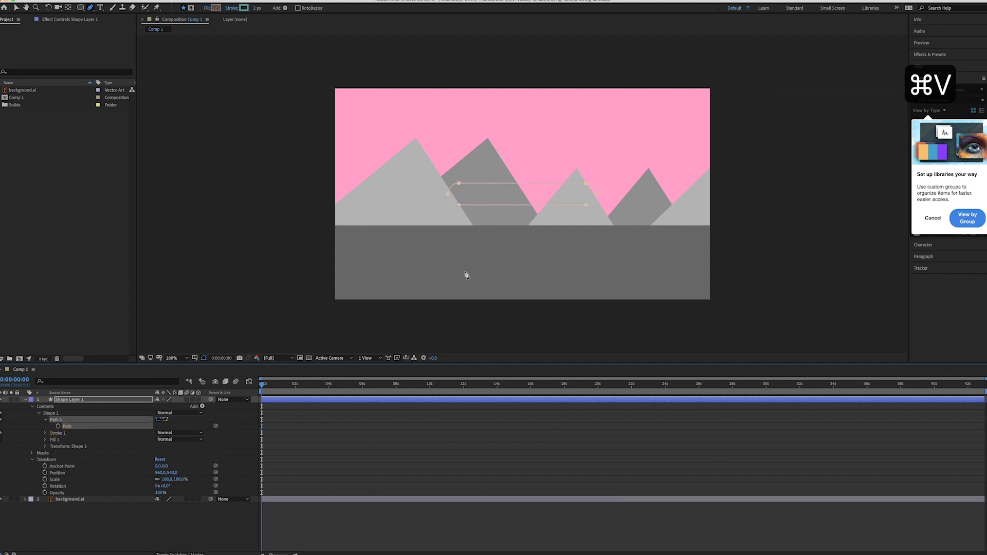
left_click(43, 453)
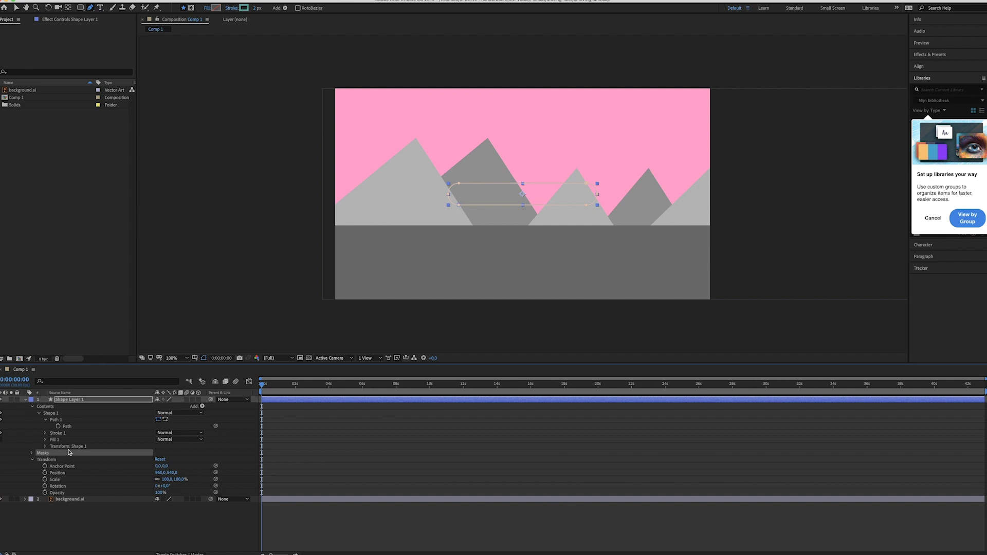
key("BackSpace")
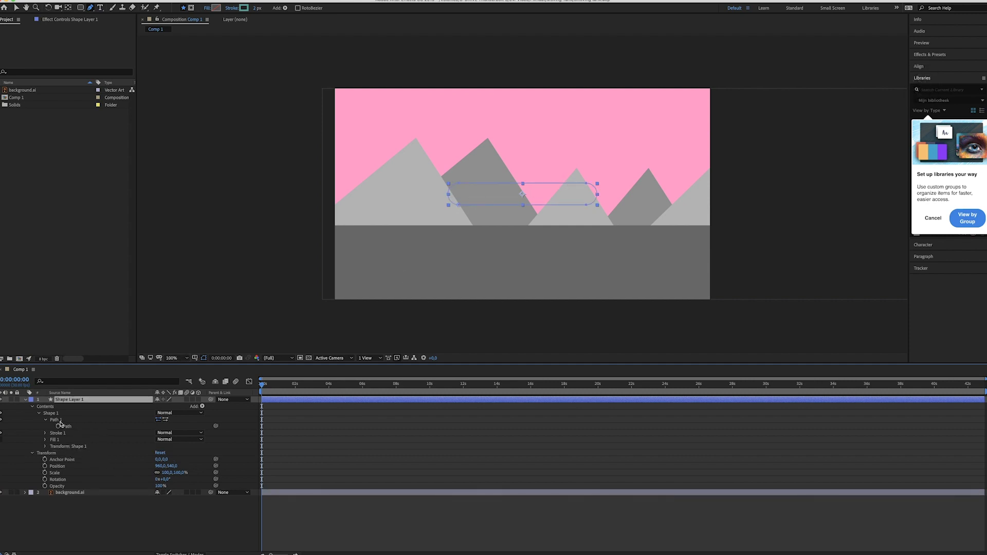
Step: Expand the shape layer's stroke properties and add a dash to the stroke
left_click(46, 435)
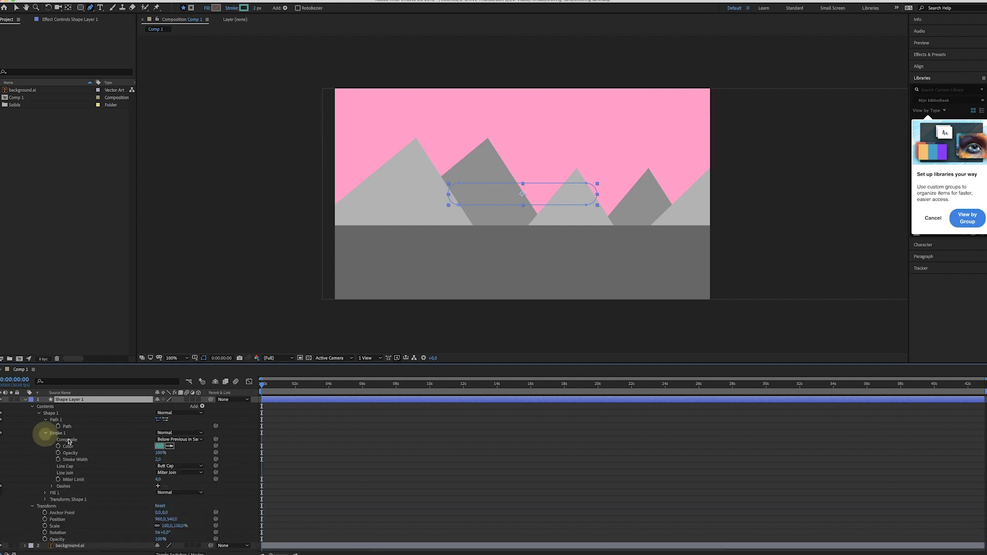
left_click(52, 487)
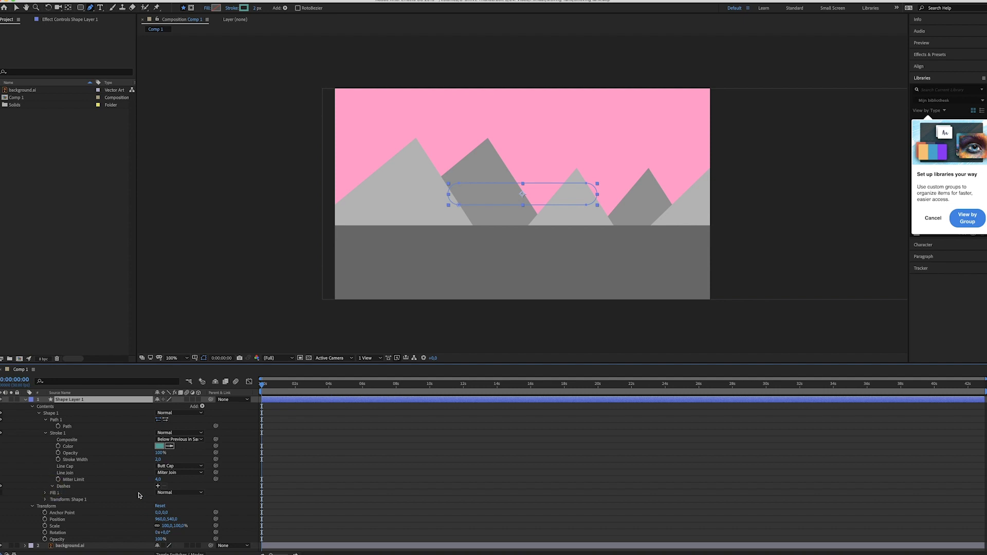
left_click(158, 487)
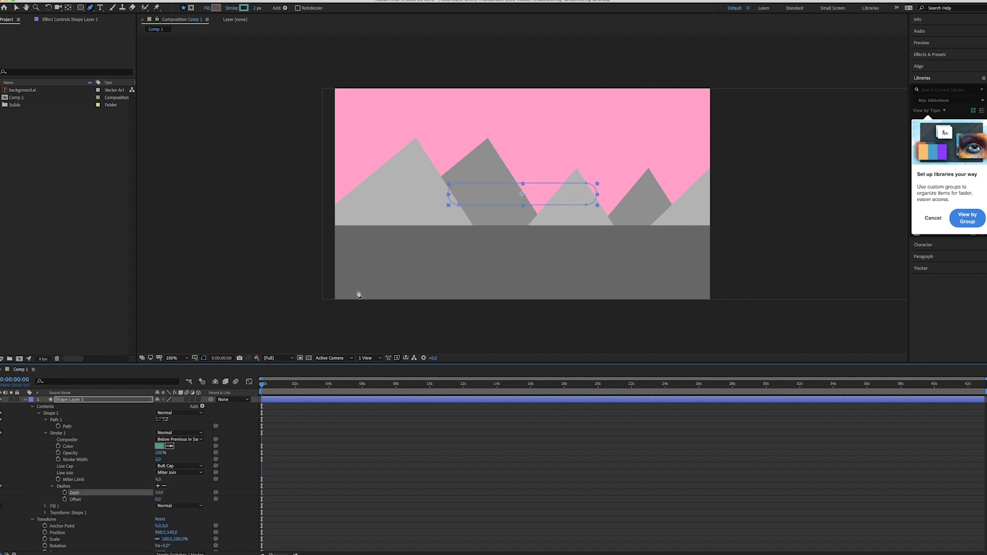
Step: Set the track's Stroke Width to 26 and its Line Cap to Round Cap
key("period")
left_click_drag(160, 461, 169, 460)
left_click(175, 466)
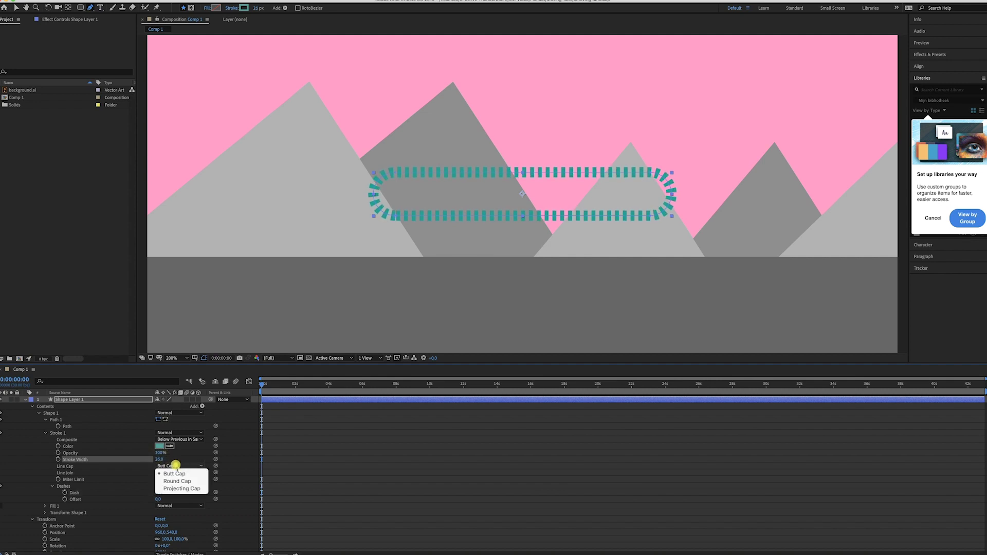
left_click(180, 478)
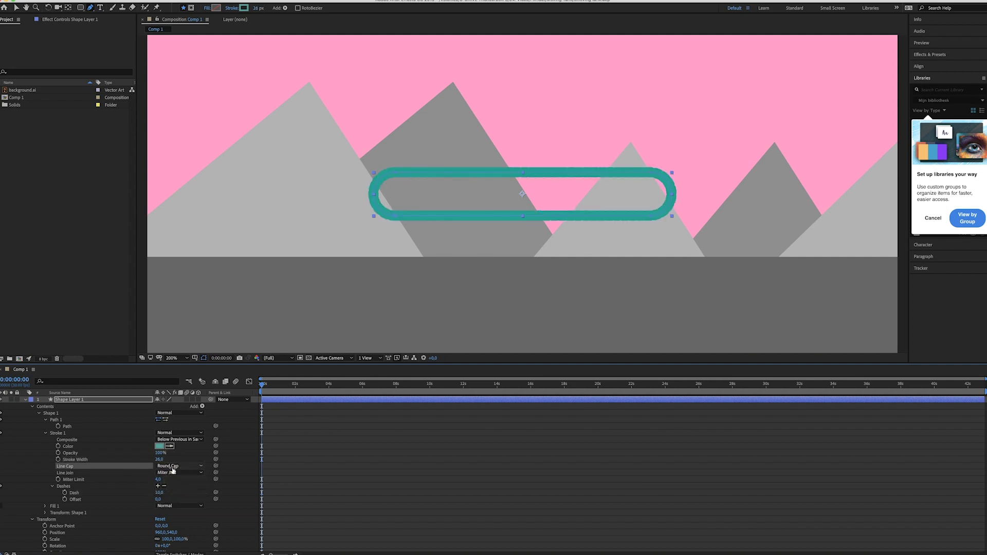
Step: Add a gap to the track's dashes with Dash 31 and Gap 46, and set the Stroke Width to 24
left_click(159, 492)
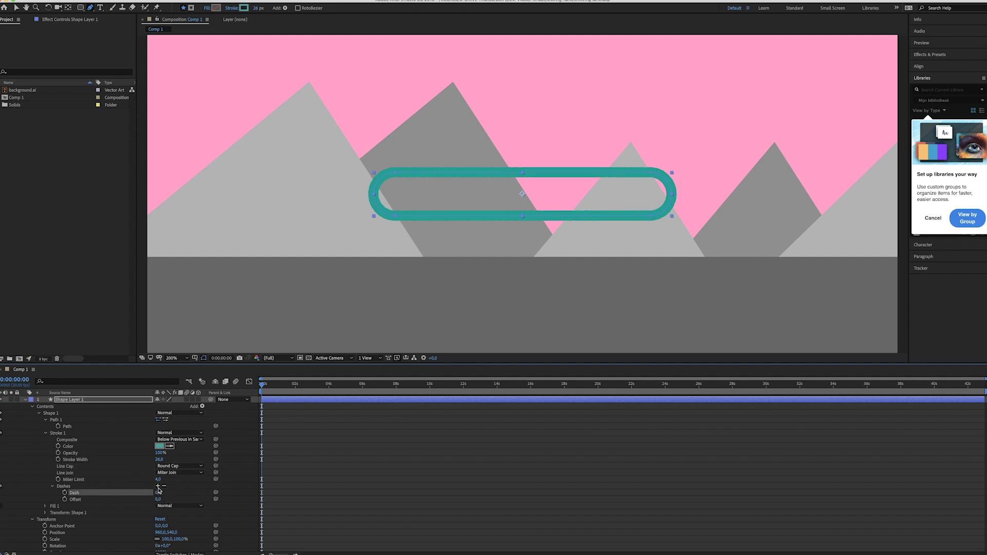
left_click(158, 486)
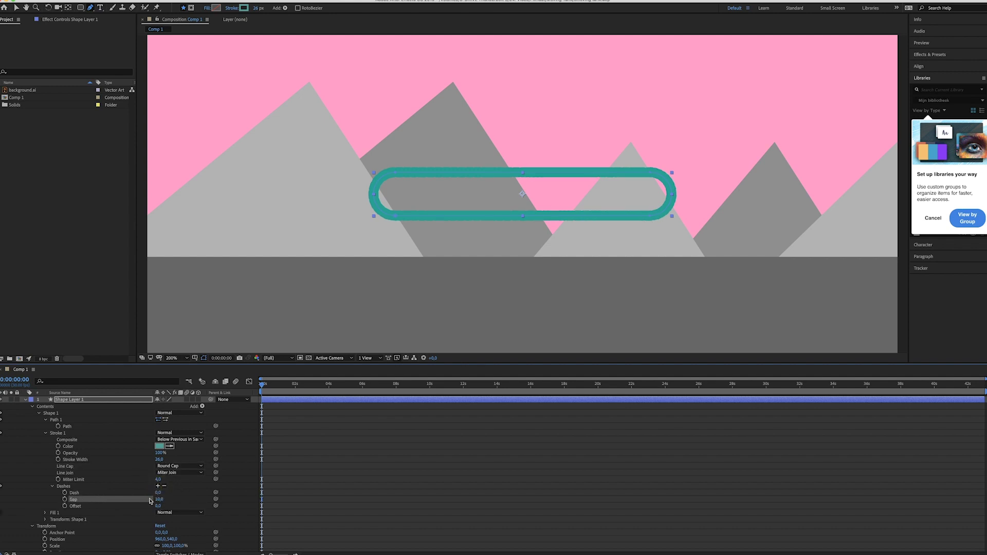
type("31")
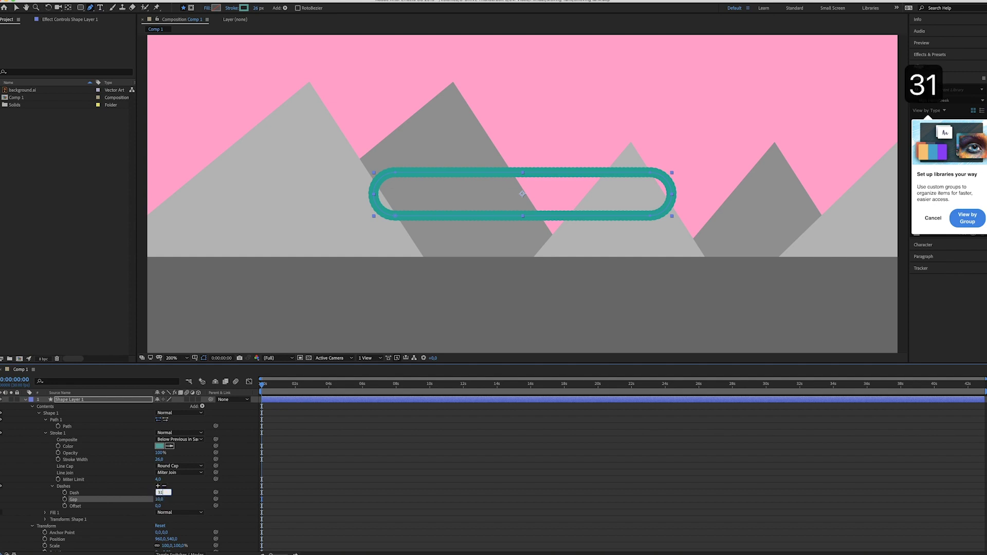
key("Return")
mouse_move(161, 502)
left_mouse_down()
mouse_move(178, 500)
mouse_move(160, 500)
left_mouse_up()
left_click_drag(159, 460, 157, 459)
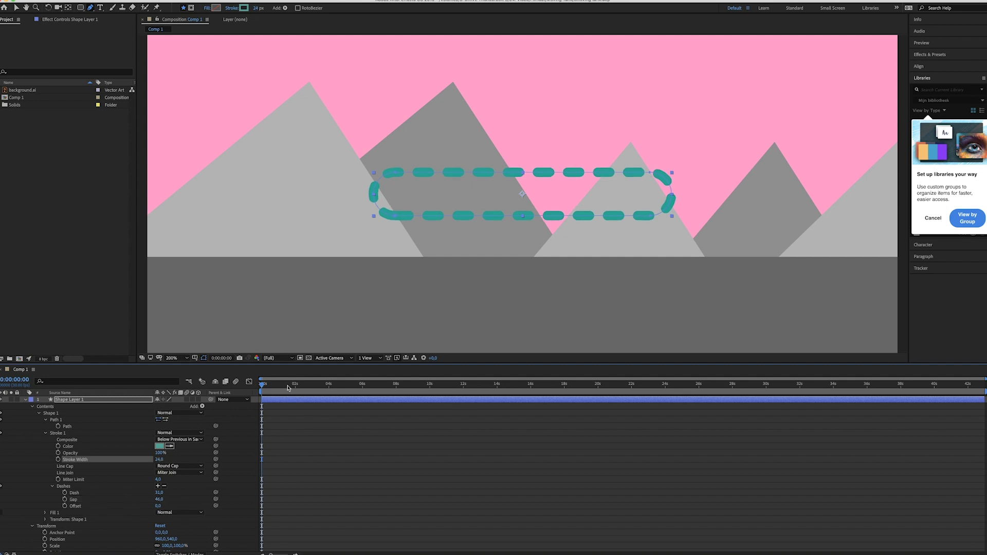
Step: Keyframe the dash Offset at 0 at 0:00:00:00 and at a large negative value at 0:00:19:28
left_click(64, 506)
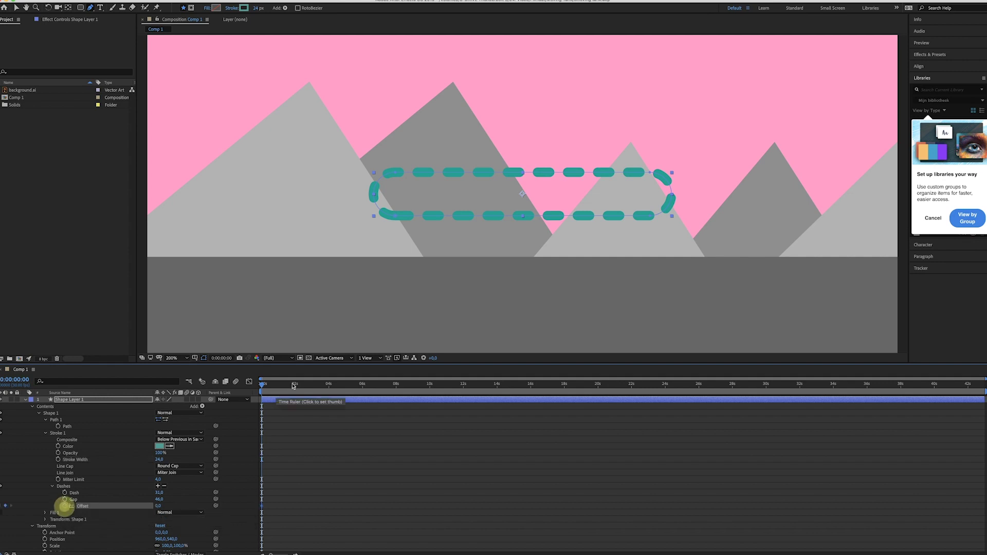
left_click_drag(506, 384, 597, 385)
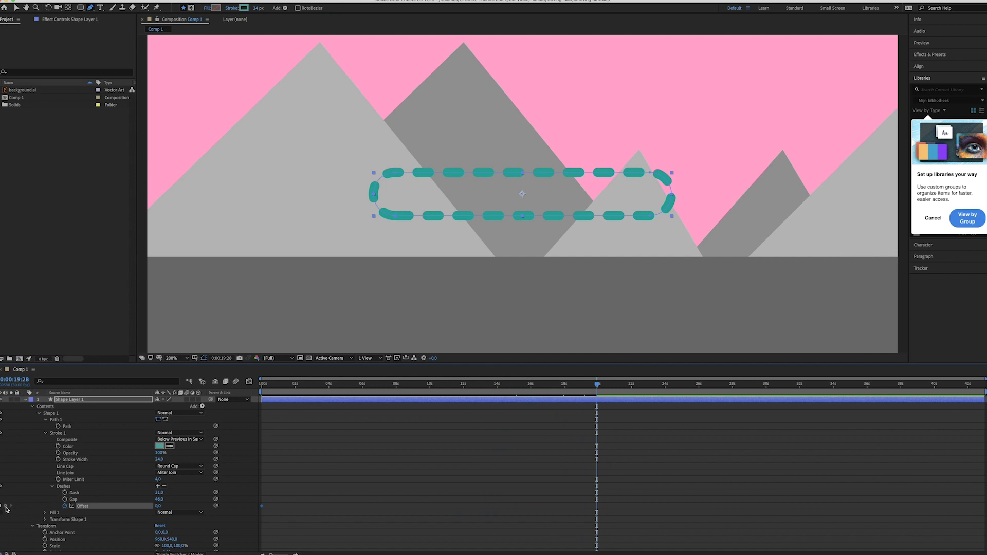
mouse_move(159, 506)
left_mouse_down()
mouse_move(52, 504)
mouse_move(171, 508)
mouse_move(17, 506)
left_mouse_up()
Step: Preview the moving dashed track from the start of the composition
left_click(365, 463)
left_click_drag(293, 384, 237, 385)
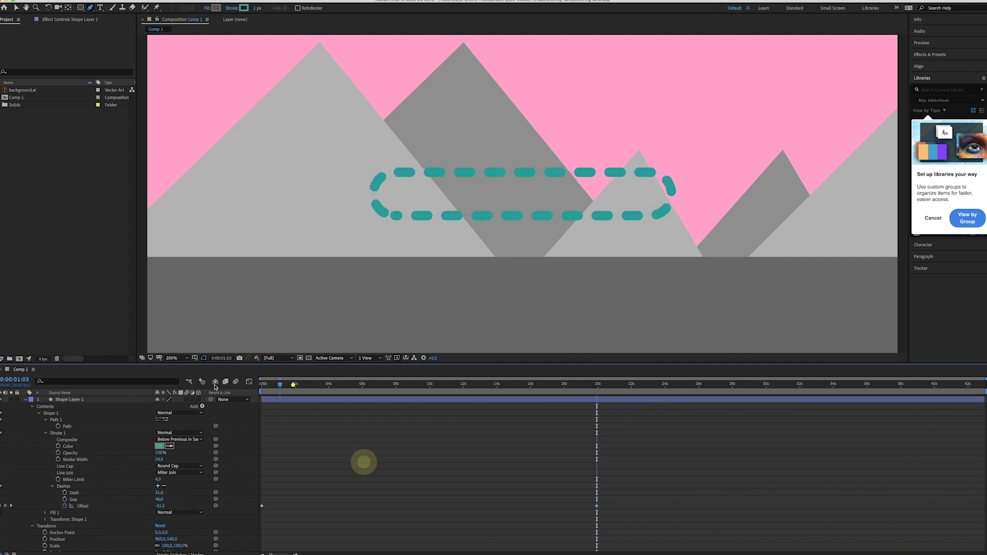
key("space")
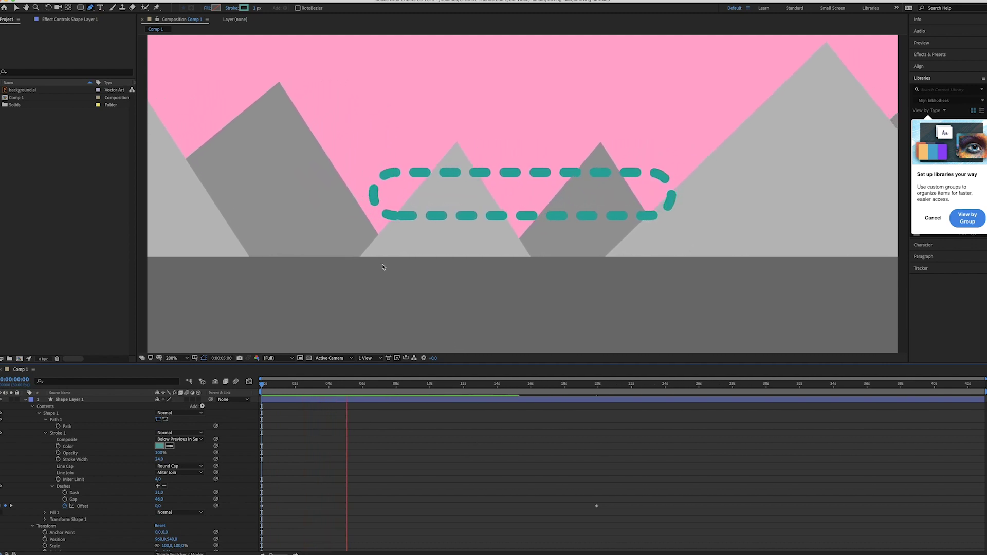
key("space")
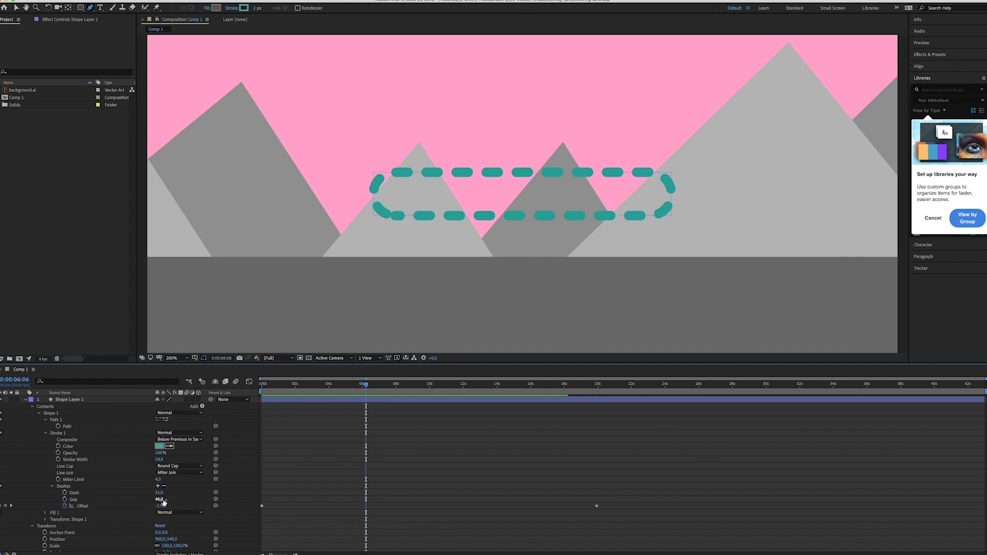
Step: Set the track's dash Gap to 28 and preview the motion
left_click_drag(163, 502, 154, 502)
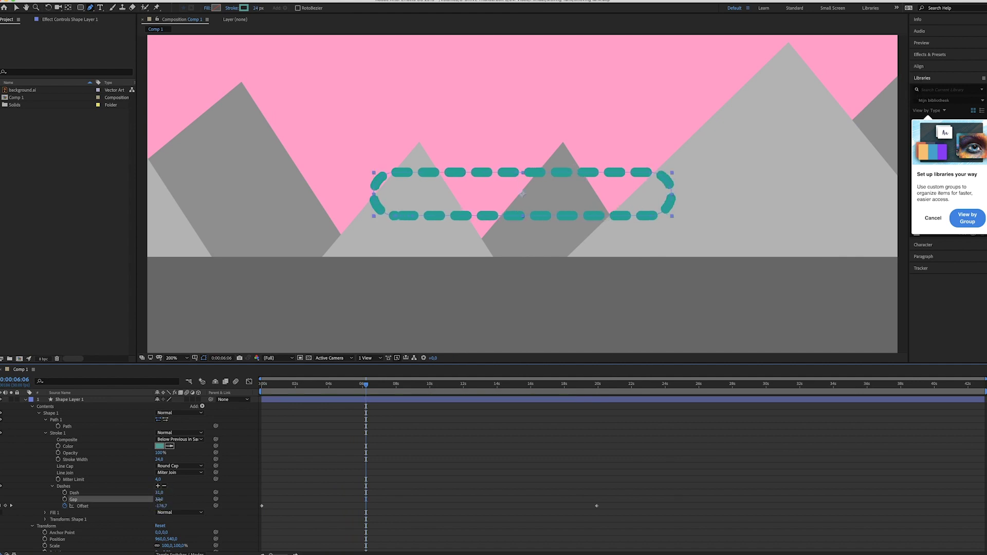
left_click_drag(159, 500, 164, 502)
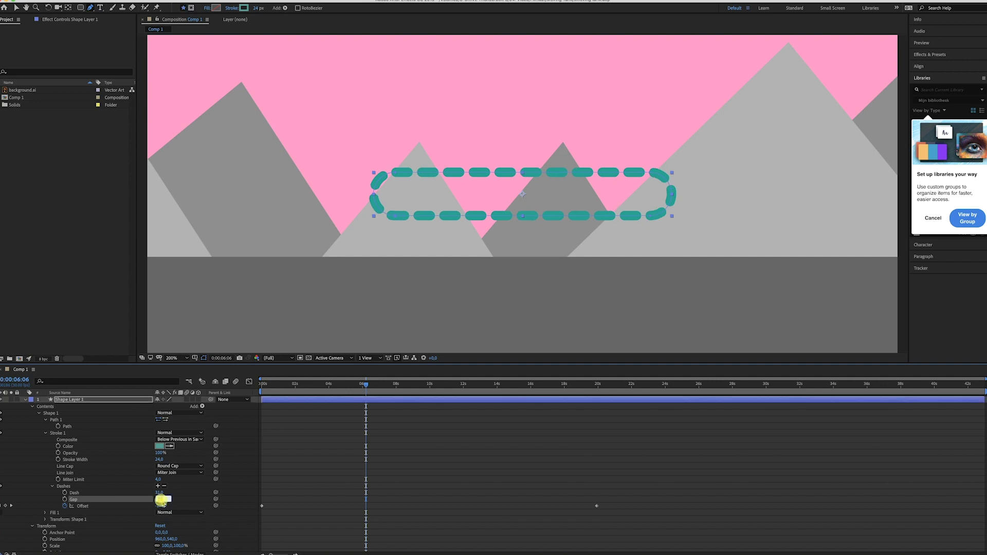
type("28")
key("Return")
key("space")
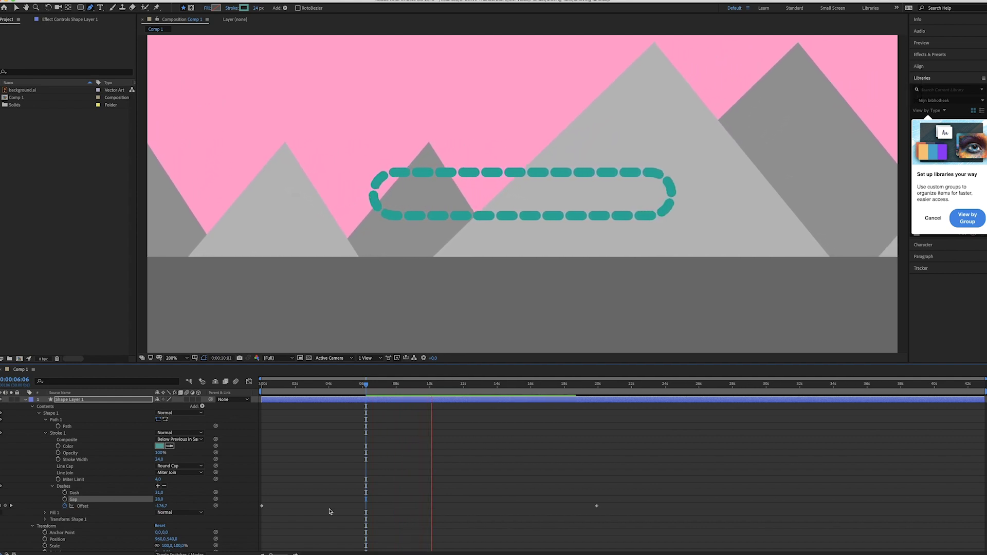
key("space")
Step: Set the track's Stroke Width to 18 and return the playhead to 0:00:00:00
left_click_drag(162, 462, 159, 460)
left_click(160, 461)
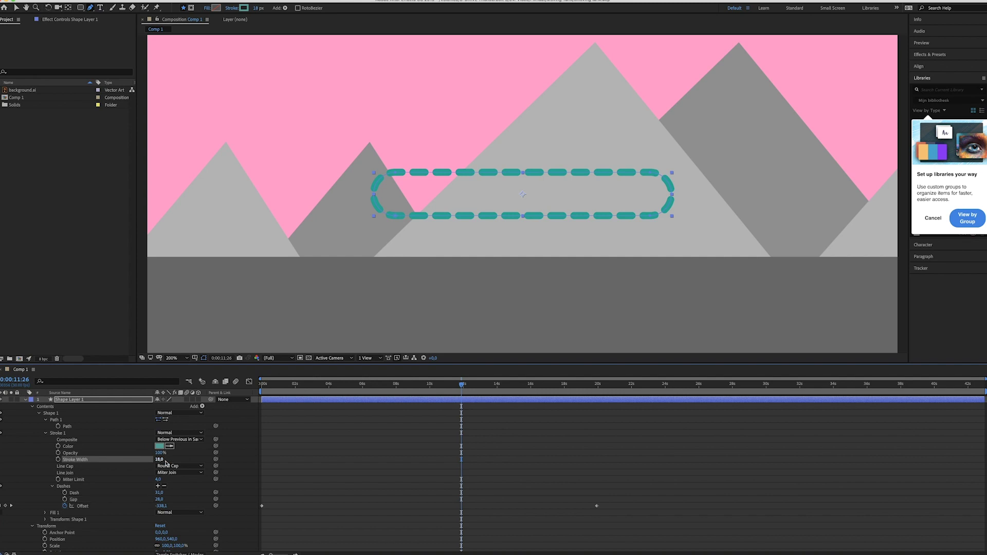
left_click(282, 459)
left_click_drag(293, 385, 226, 383)
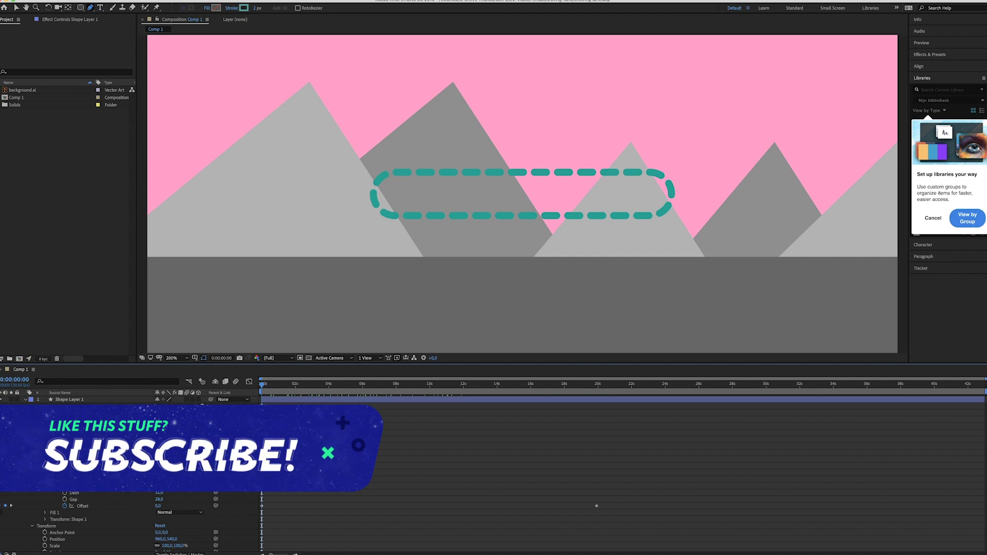
Step: Switch to Illustrator, copy the rounded track outline around the small wheel, and return to After Effects
key("super+Tab")
key("v")
left_click(507, 388)
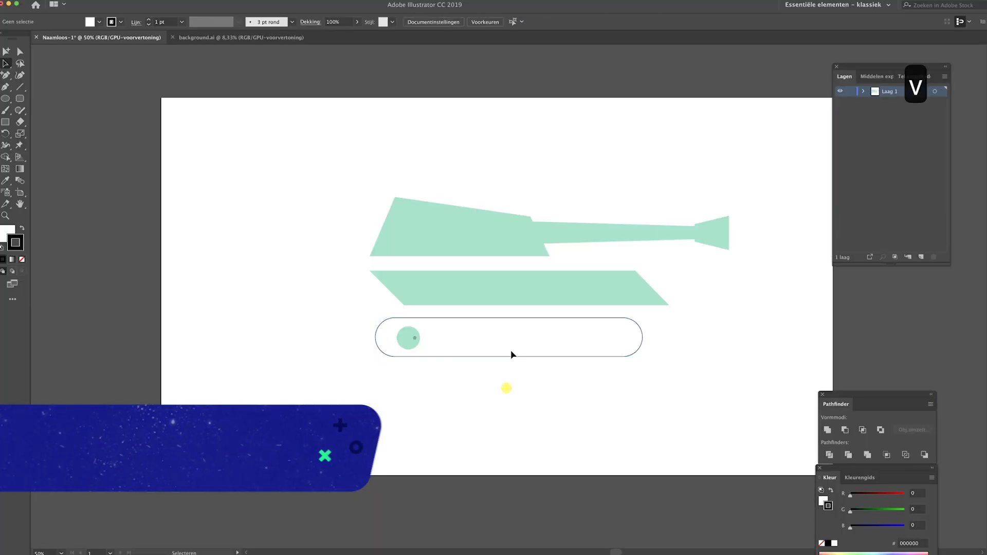
left_click(509, 356)
key("super+c")
key("super")
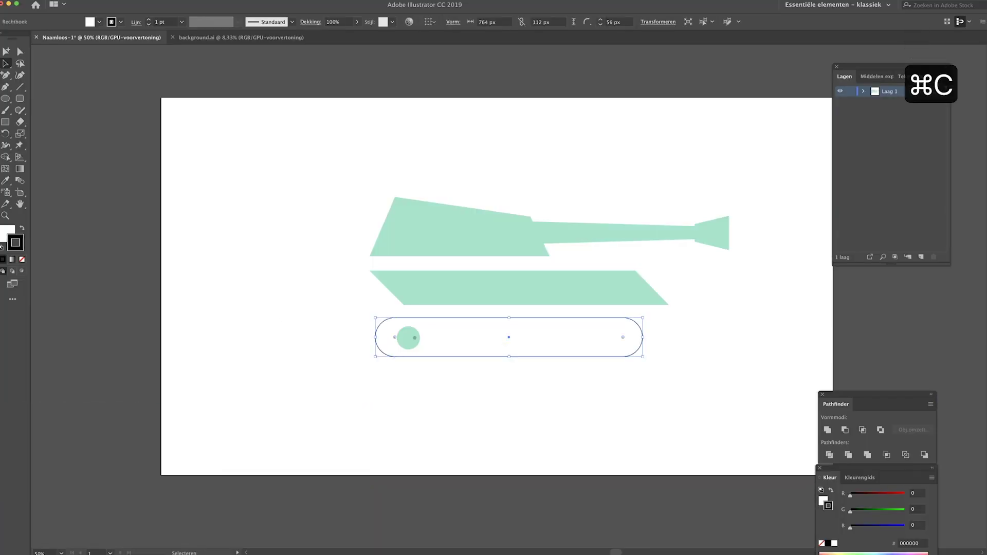
key("super+Tab")
Step: Collapse the shape layer, create a new gray solid, and paste the copied track outline onto it as a mask
left_click(26, 400)
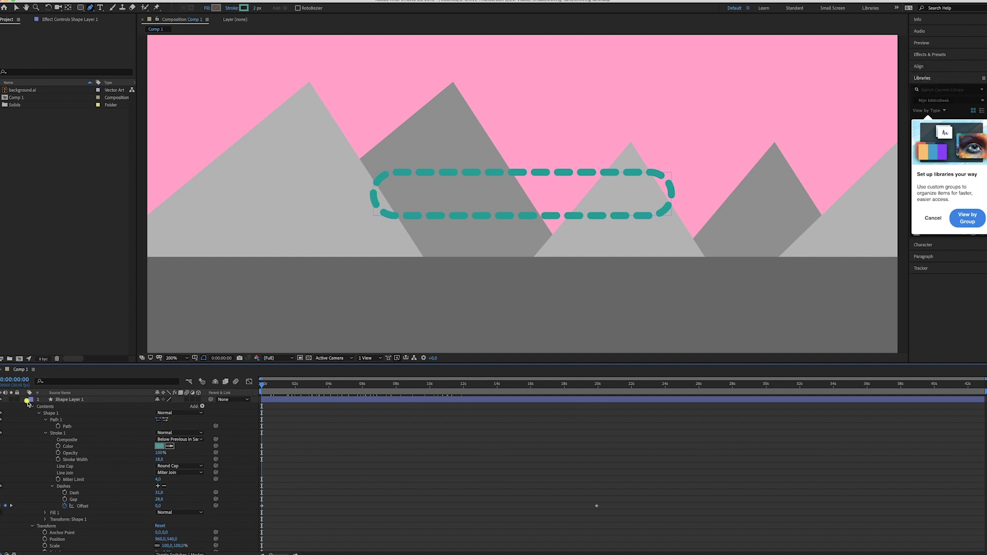
right_click(98, 477)
mouse_move(155, 478)
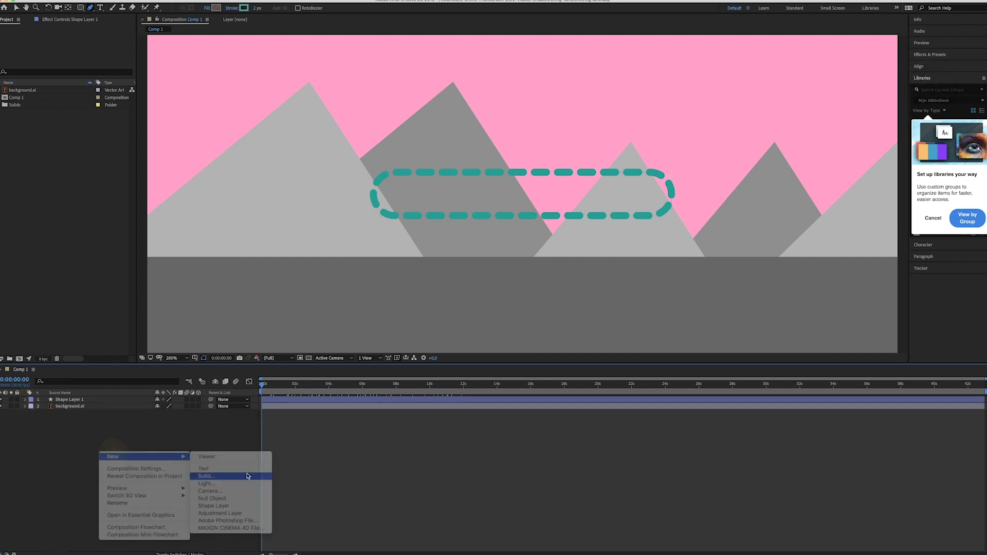
left_click(226, 488)
left_click(593, 365)
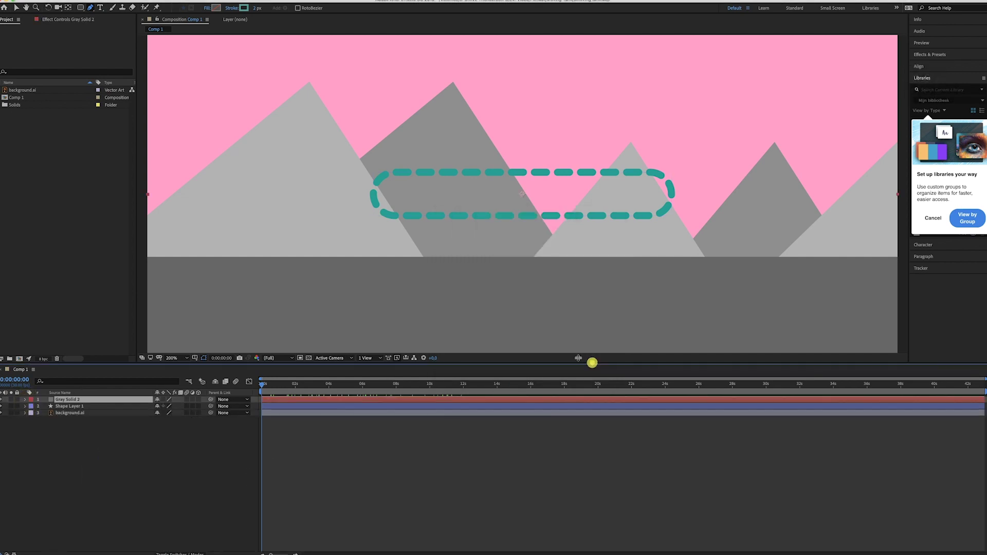
key("super+v")
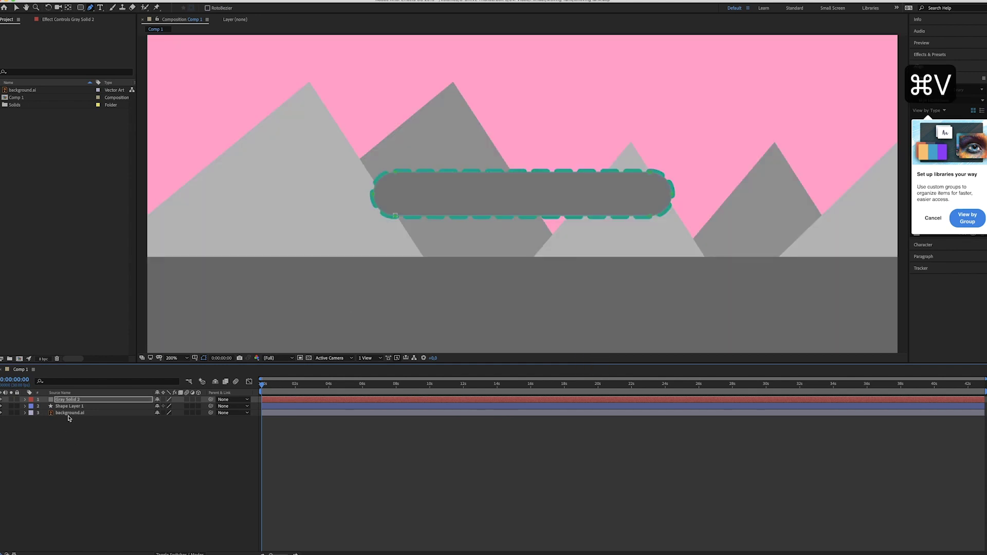
Step: Move the masked gray solid below the dashed track's shape layer in the layer stack
left_click_drag(74, 401, 74, 412)
key("comma")
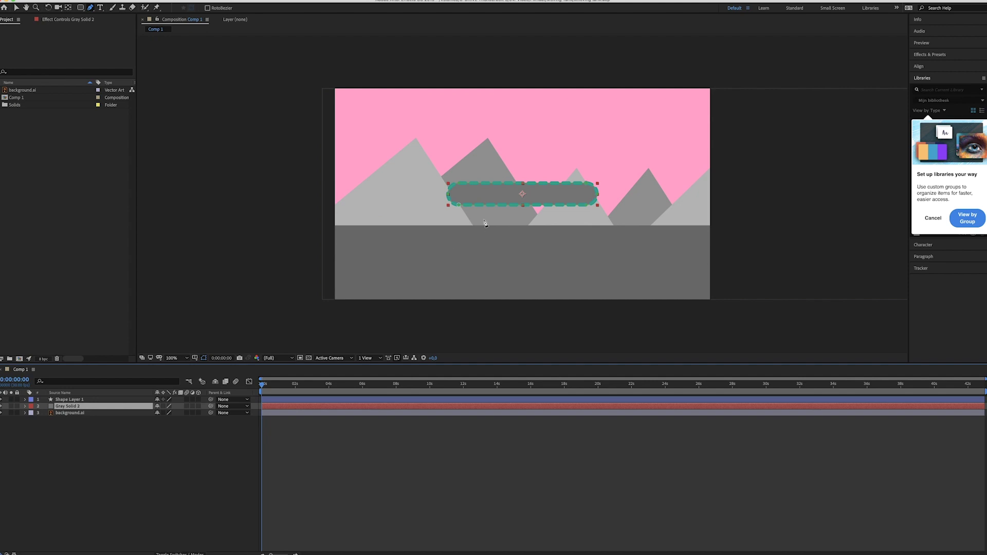
key("period")
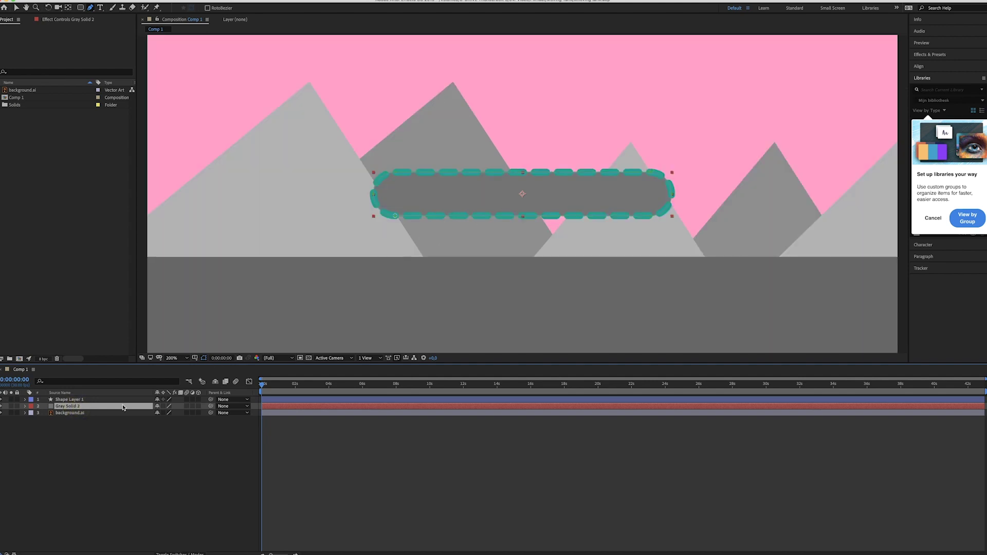
Step: Change the masked solid's color to light cyan, about 87EEEC, so it fills the track outline
key("shift+super+y")
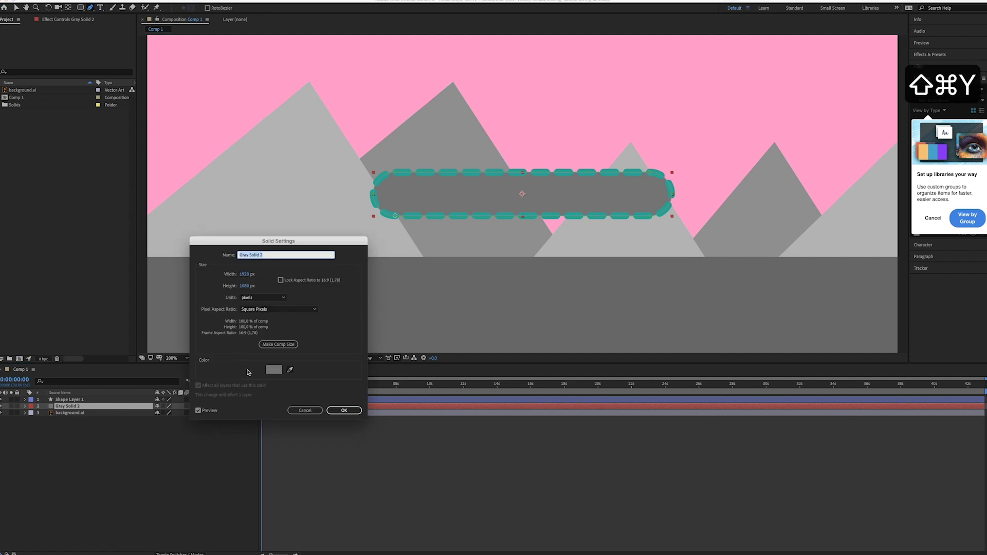
left_click(272, 369)
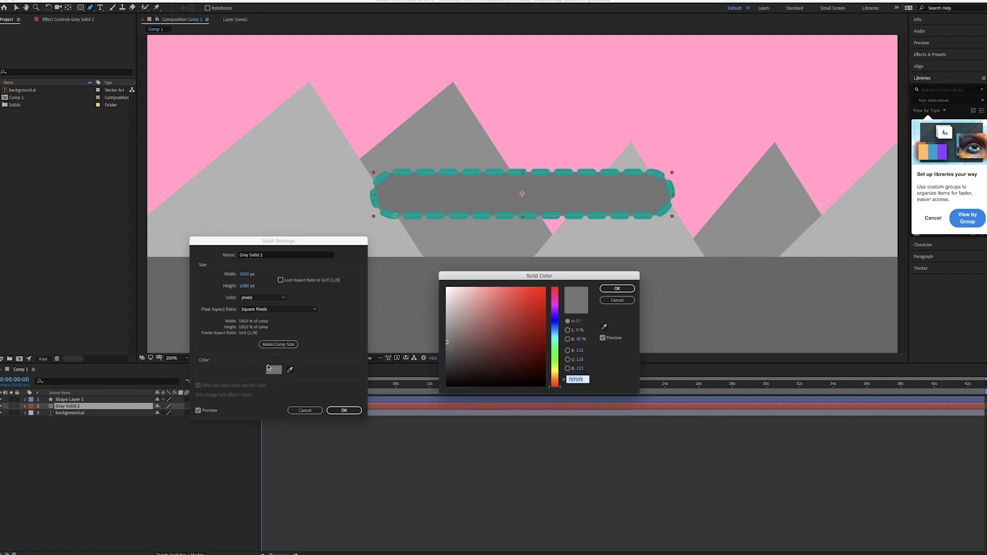
left_click_drag(473, 346, 447, 339)
left_click(554, 342)
left_click_drag(520, 329, 490, 294)
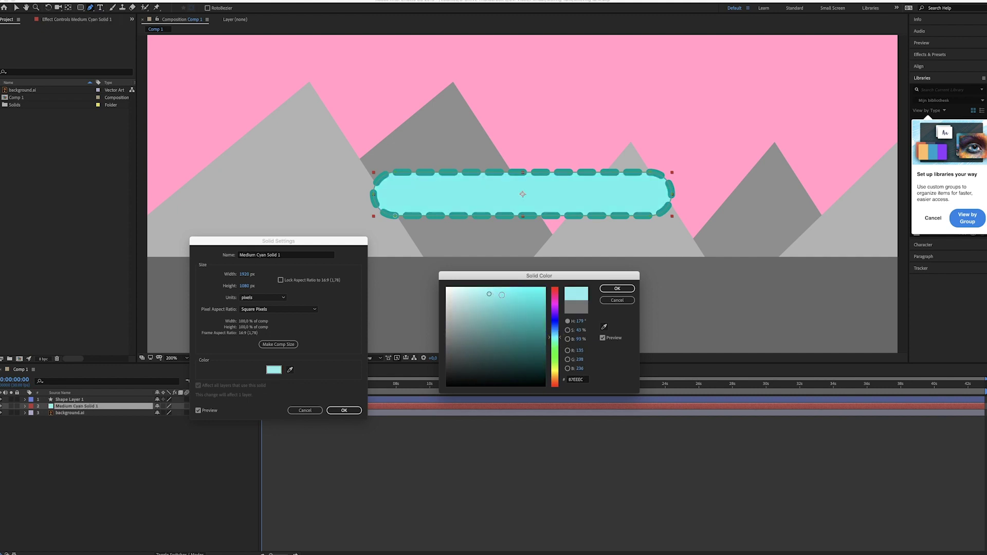
left_click(617, 289)
left_click(343, 410)
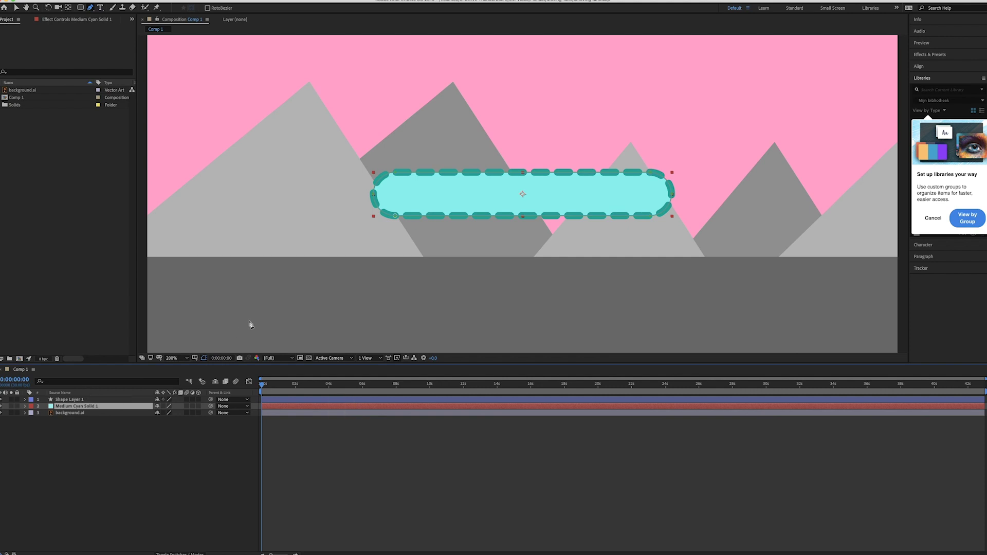
scroll(252, 323, "down", 1)
key("period")
left_click(72, 453)
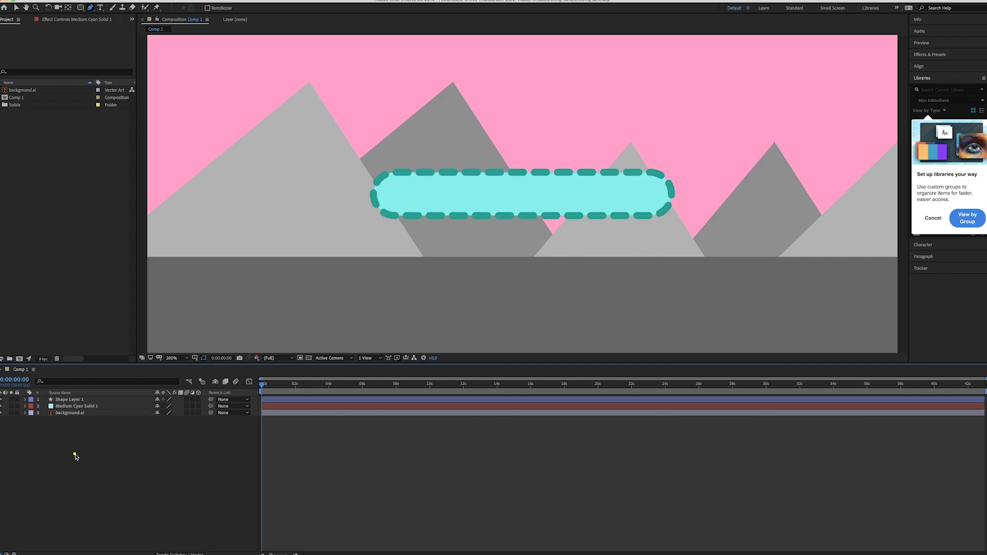
Step: Select both the dashed track layer and the cyan solid and move them straight down onto the dark gray ground
left_click(76, 406)
left_click(67, 400, "shift")
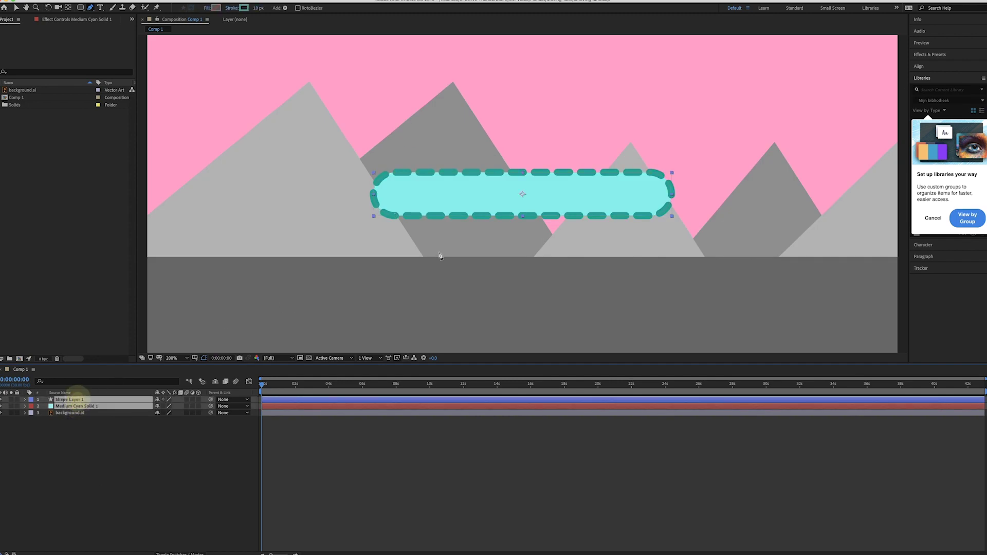
key("slash")
key("shift+Down")
key("shift+Down")
key("shift+Down")
key("shift+Down")
key("shift+Down")
key("shift+Down")
key("shift+Down")
key("shift+Down")
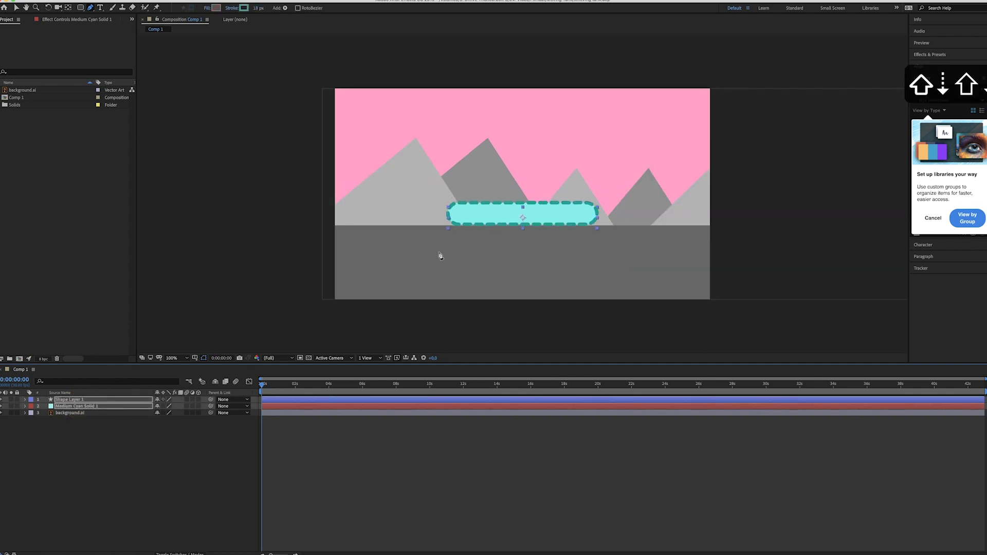
key("shift+Down")
key("shift+Down")
key("shift+Down")
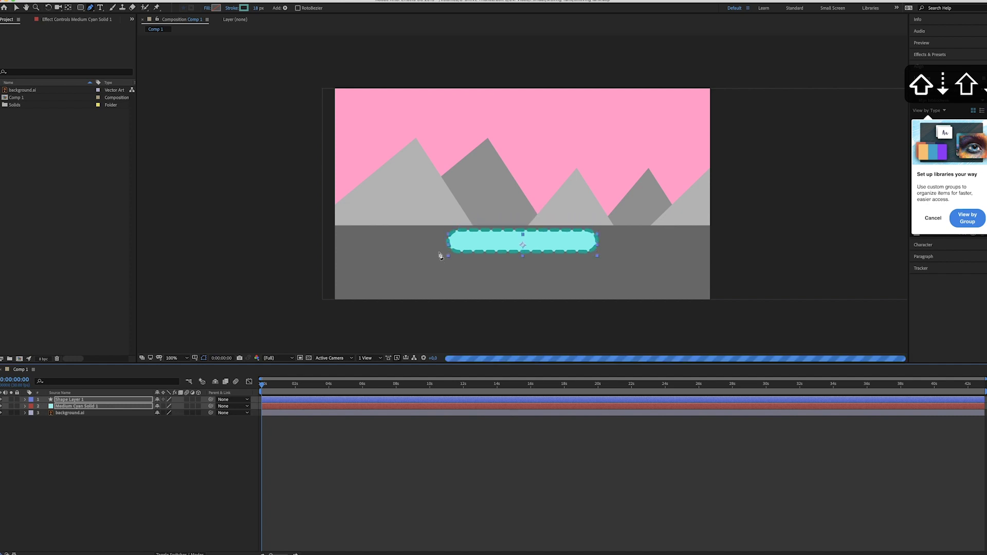
key("shift+Up")
key("shift+Down")
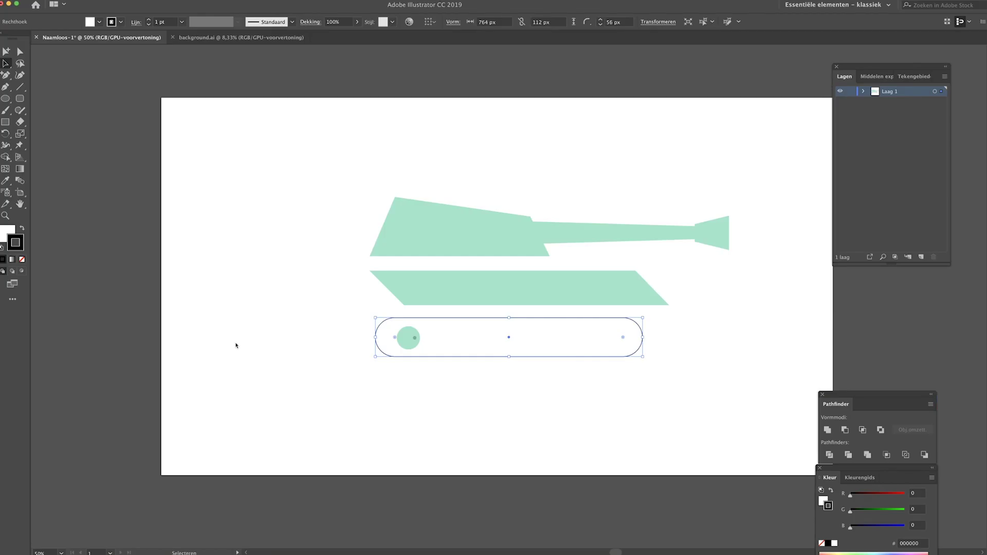
Step: Switch to Illustrator, check the large wheel circle's width and height, and copy the circle
key("v")
left_click(399, 392)
left_click(404, 338)
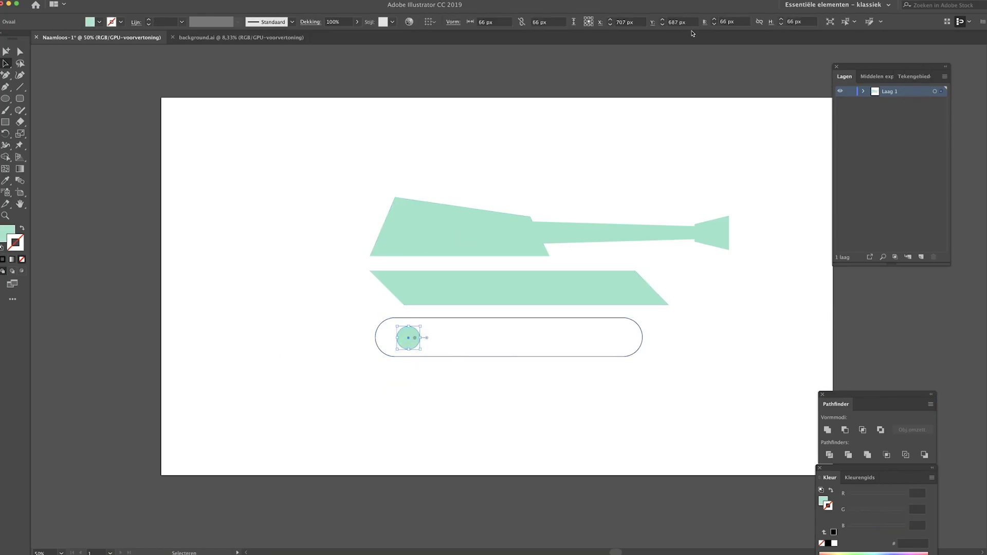
left_click(723, 22)
left_click(801, 22)
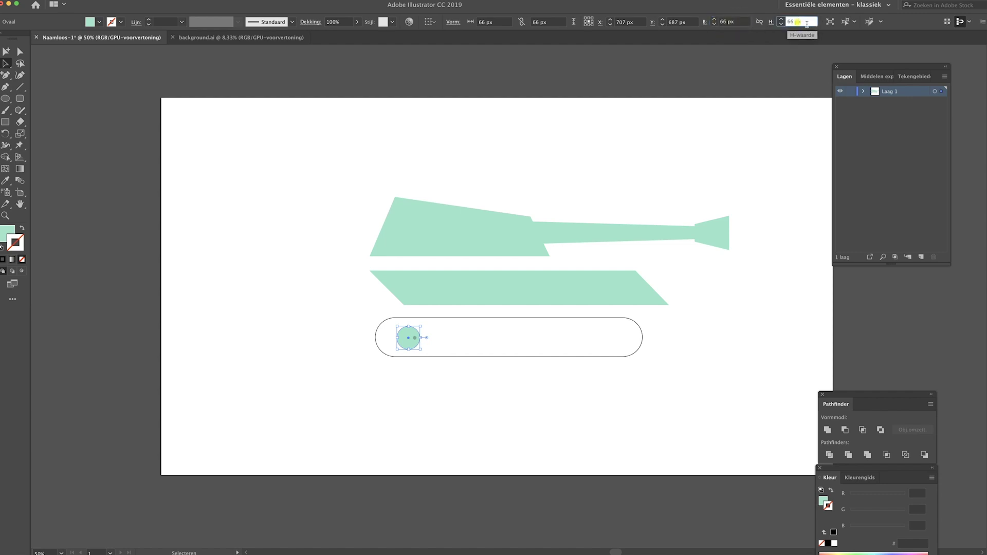
key("v")
left_click(602, 125)
left_click(406, 337)
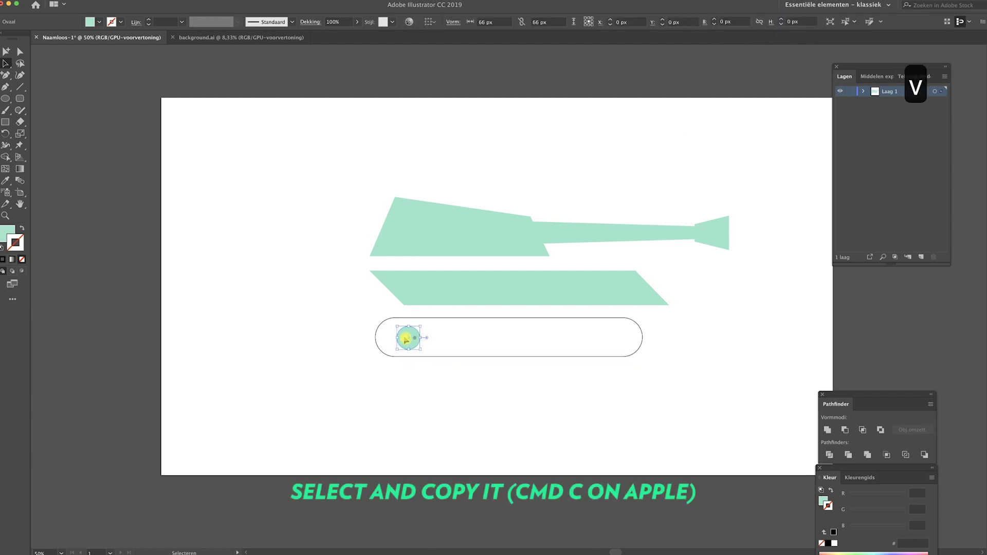
key("super+c")
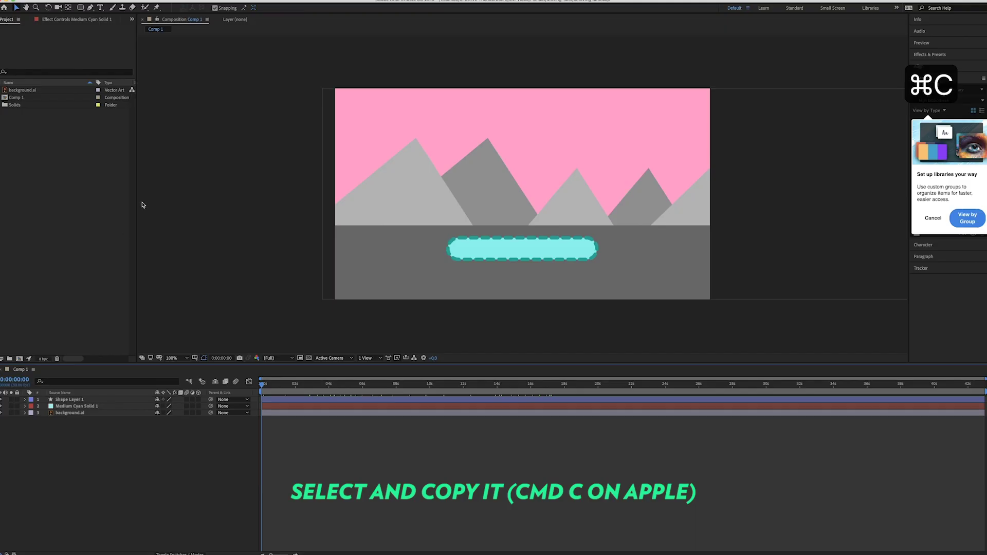
Step: Switch to After Effects and create a new 70 x 70 px composition named Wheels
right_click(52, 183)
left_click(80, 189)
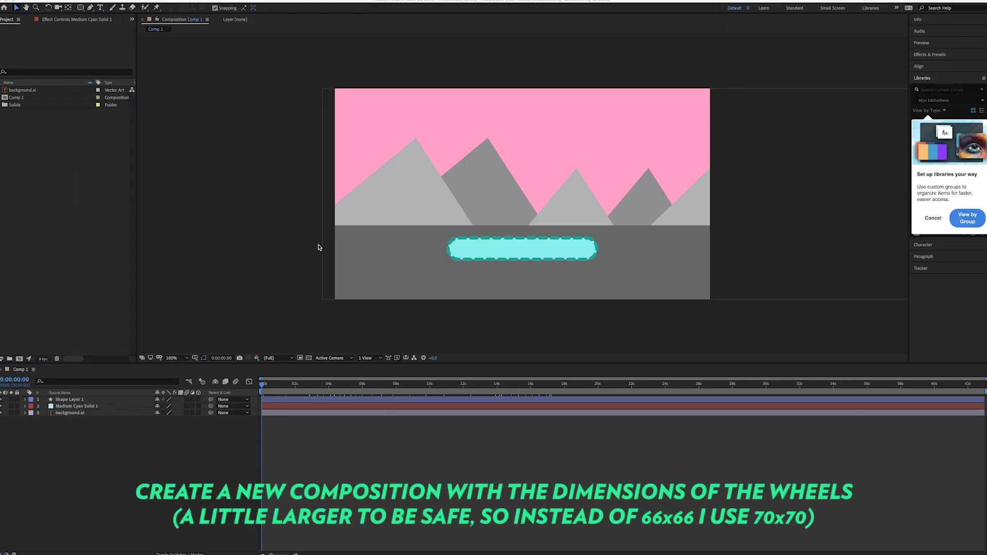
type("Wheels")
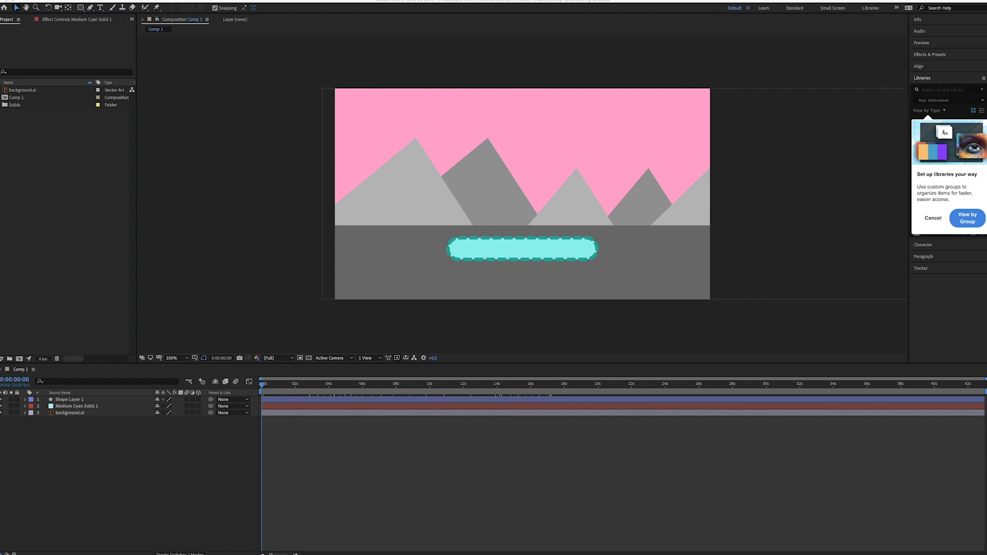
type("70")
key("Tab")
type("7")
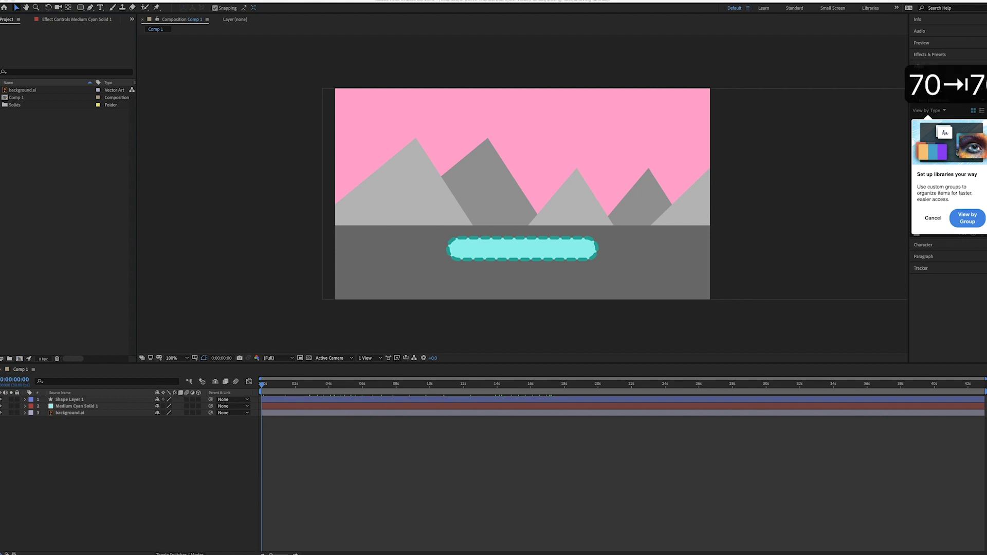
key("Return")
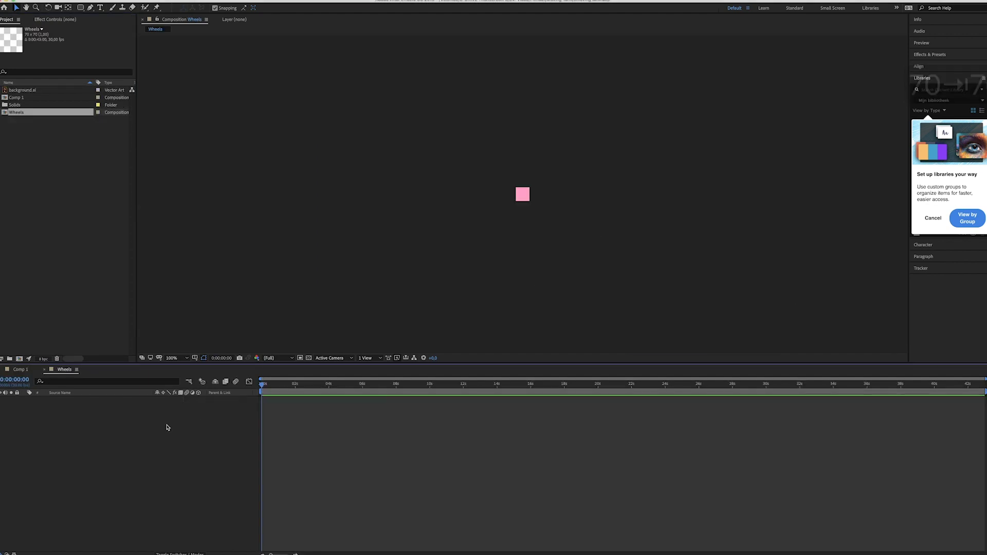
Step: Create a comp-sized medium gray-cyan solid in the Wheels composition and paste the copied circle onto it as a mask
right_click(150, 434)
mouse_move(170, 437)
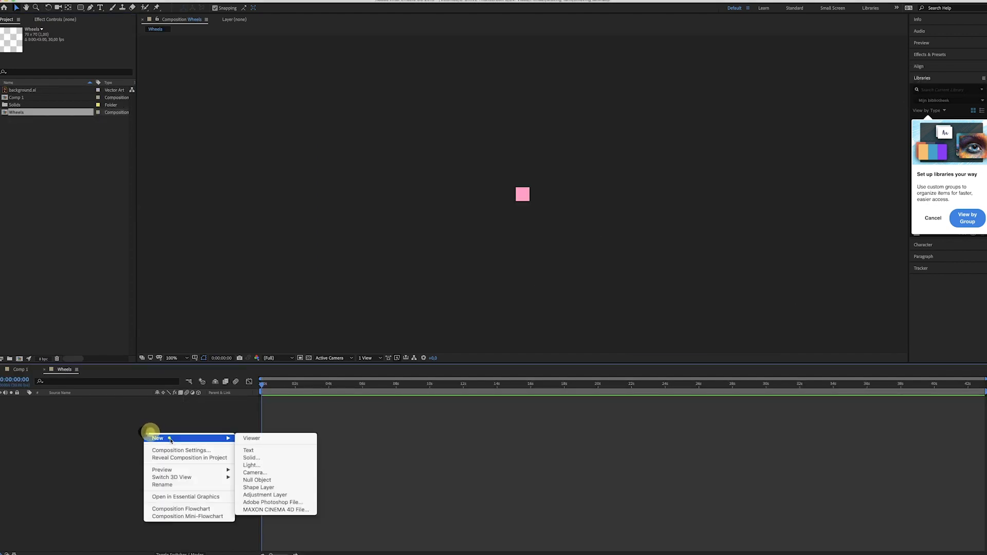
left_click(252, 458)
left_click(523, 340)
left_click(489, 301)
left_click(614, 289)
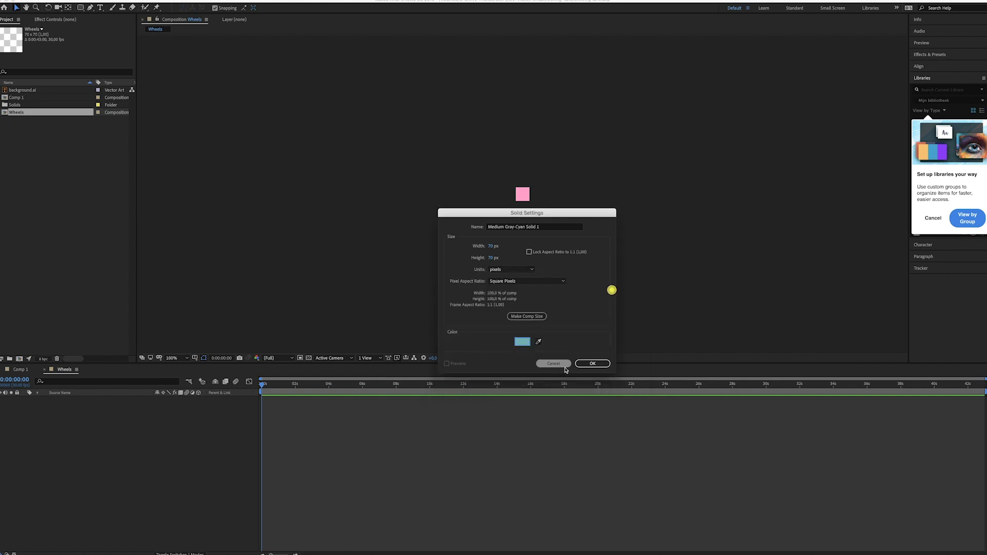
left_click(592, 364)
key("super+v")
key("v")
left_click(520, 234)
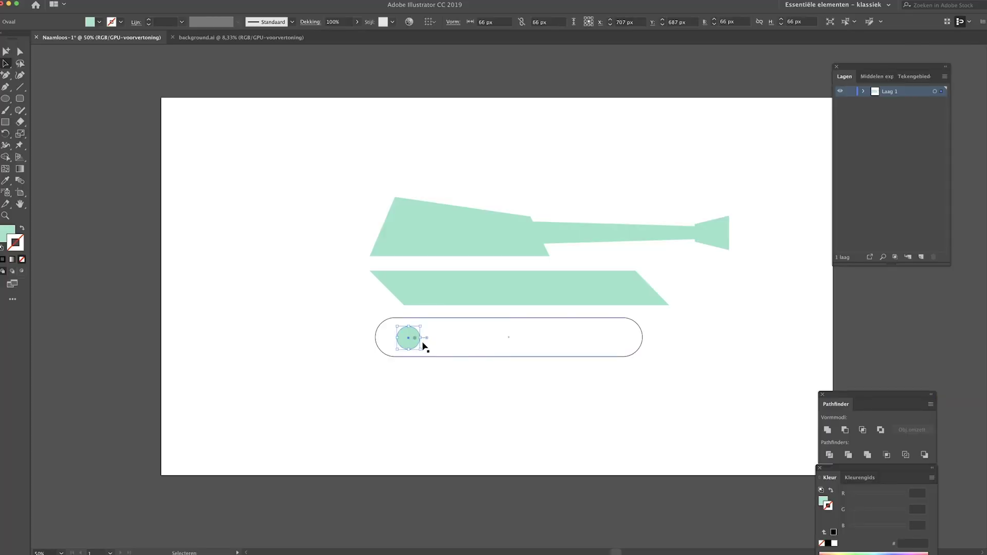
Step: Copy the small inner circle of the wheel in Illustrator and paste it as a mask onto a second new solid in the Wheels composition
left_click_drag(425, 342, 417, 343)
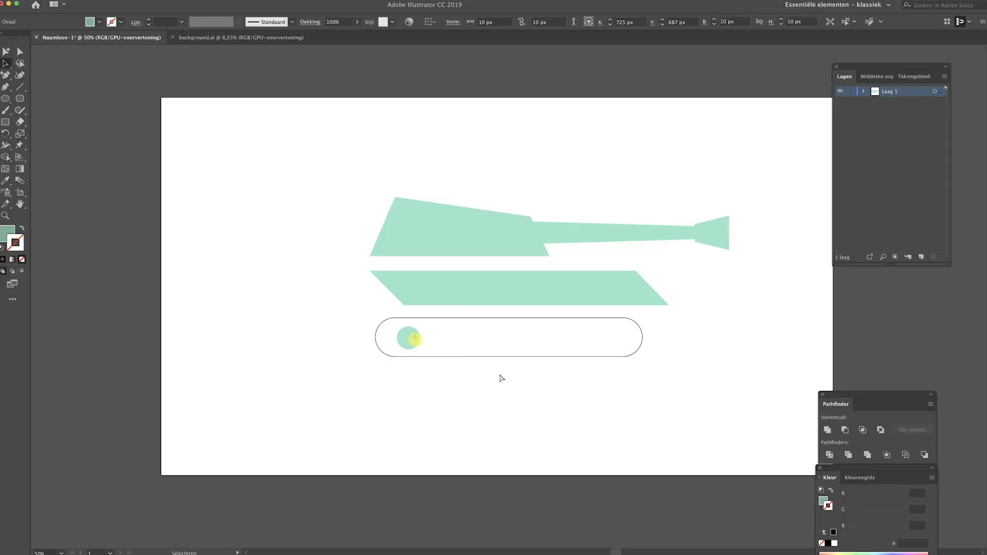
key("super+c")
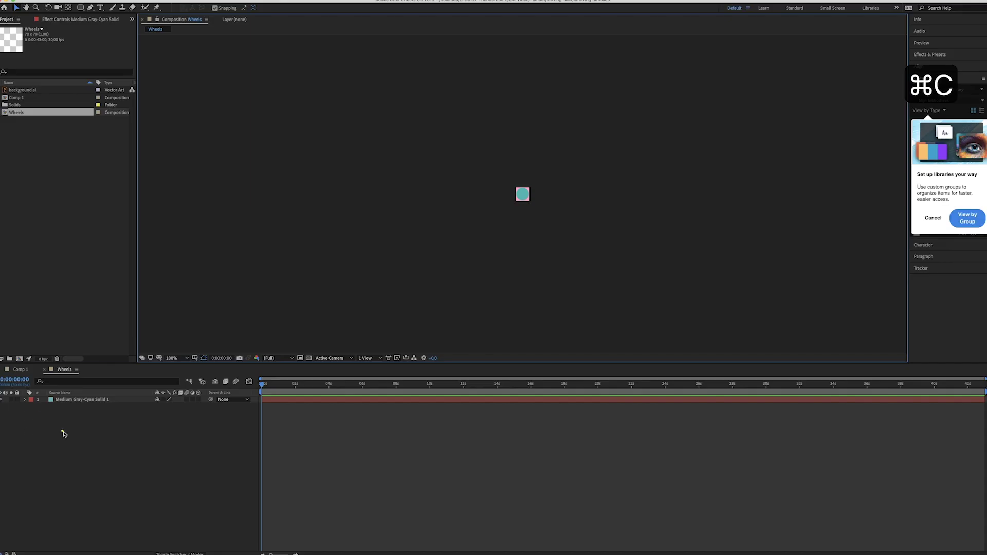
right_click(62, 431)
left_click(110, 435)
left_click(190, 455)
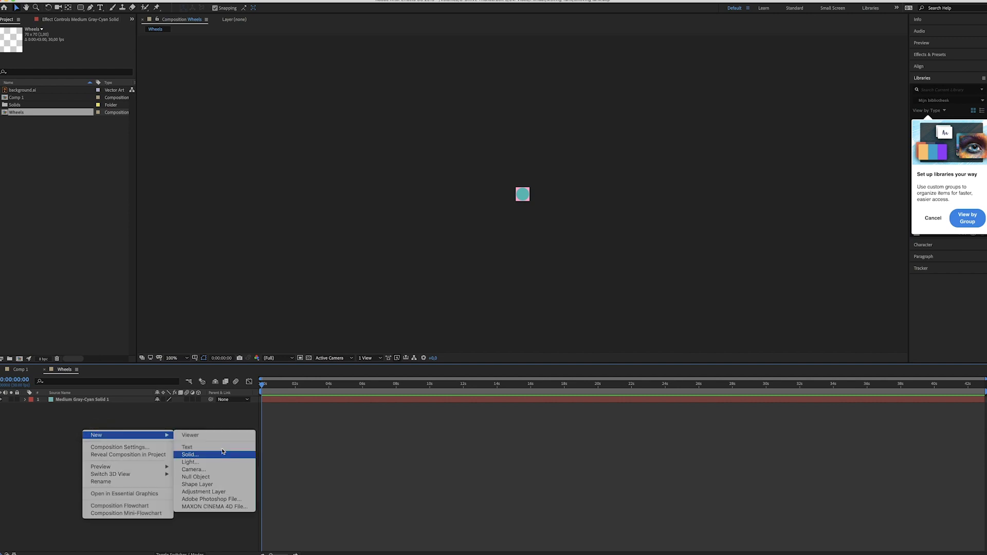
left_click(589, 364)
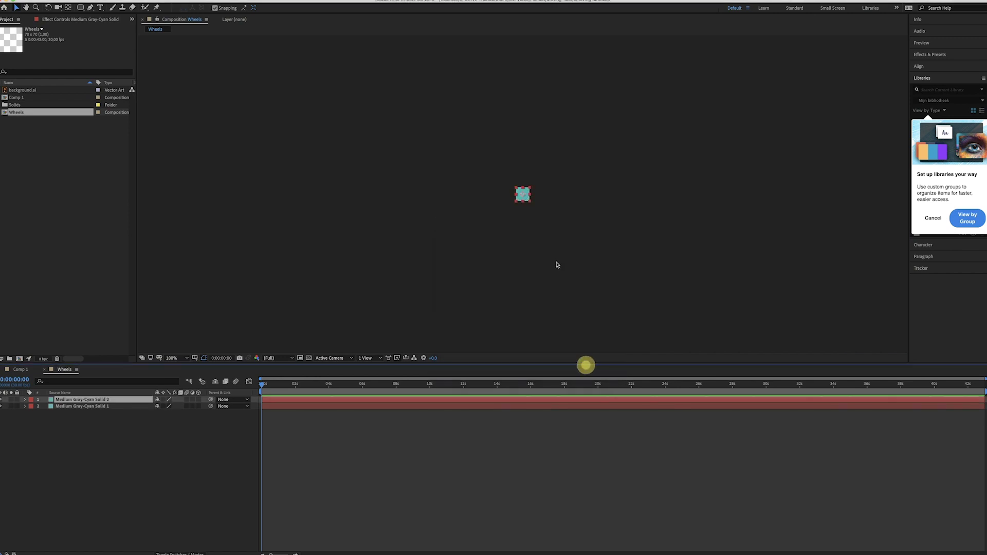
key("cmd+v")
key("period")
key("period")
key("period")
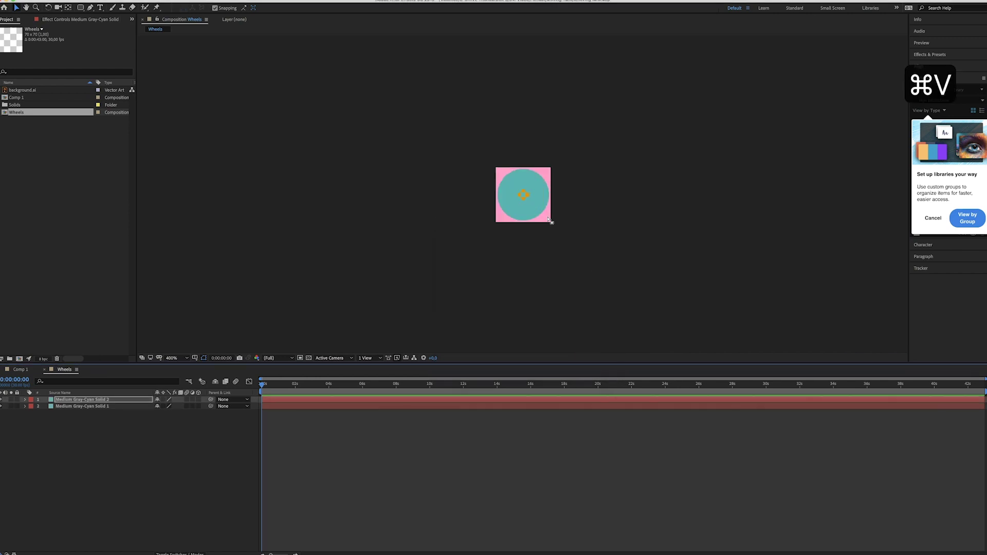
Step: Recolor the small circle's solid to a darker cyan than the wheel behind it
left_click(82, 402)
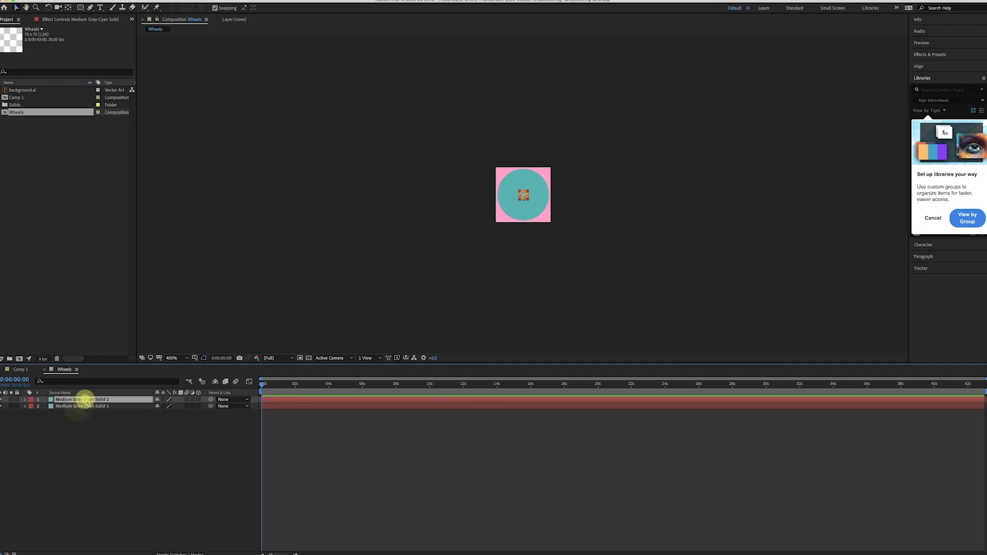
key("shift+super+y")
left_click(274, 369)
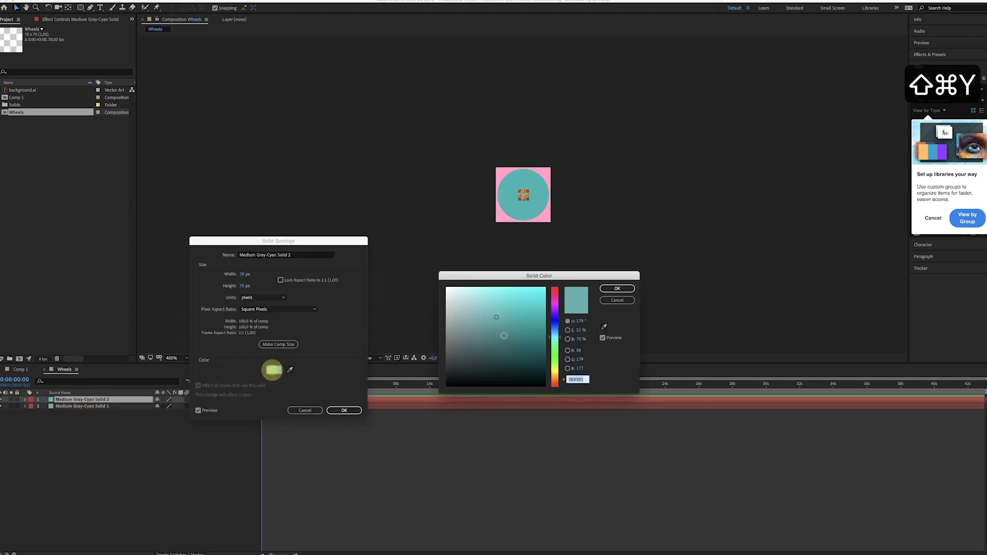
left_click_drag(500, 328, 507, 338)
left_click(618, 289)
left_click(344, 411)
left_click(46, 432)
Step: Move the small dark circle horizontally from the wheel's center to near its right edge
left_click(75, 400)
key("shift+Right")
key("shift+Right")
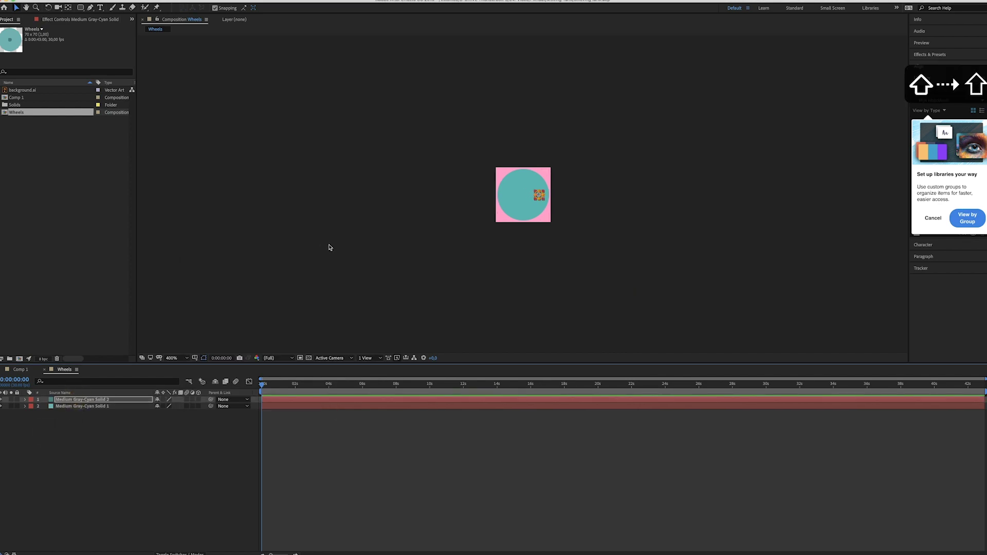
key("v")
Step: Open Comp 1 and add the Wheels composition to it as the top layer
double_click(17, 97)
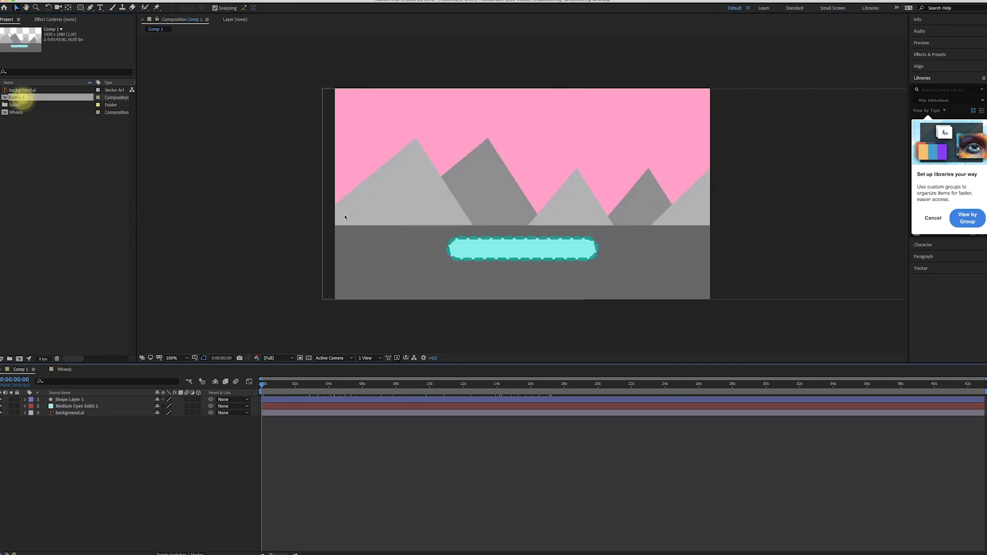
left_click(18, 112)
left_click_drag(22, 117, 91, 401)
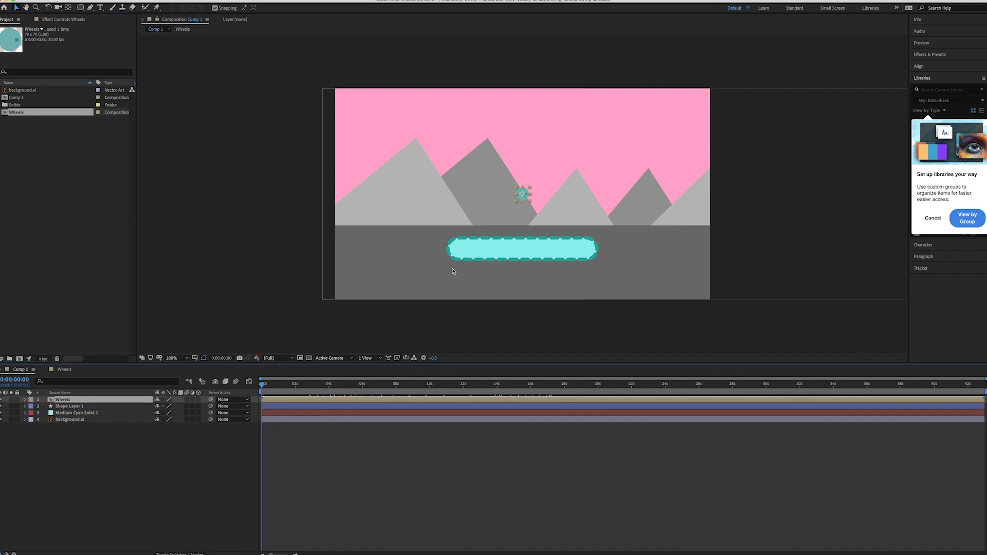
Step: Move the Wheels layer down and left to position 650, 820, inside the left end of the track
key("shift+Left")
key("shift+Left")
key("shift+Left")
key("shift+Left")
key("shift+Left")
key("shift+Left")
key("shift+Left")
key("shift+Left")
key("shift+Left")
key("shift+Left")
key("shift+Left")
key("shift+Left")
key("shift+Left")
key("shift+Left")
key("shift+Left")
key("shift+Left")
key("shift+Left")
key("shift+Left")
key("shift+Left")
key("shift+Left")
key("shift+Down")
key("shift+Down")
key("shift+Down")
key("shift+Down")
key("shift+Down")
key("shift+Down")
key("shift+Down")
key("shift+Down")
key("shift+Down")
key("shift+Down")
key("shift+Down")
key("shift+Down")
key("shift+Down")
key("shift+Down")
key("shift+Down")
key("shift+Down")
key("shift+Down")
key("shift+Down")
key("shift+Down")
key("shift+Down")
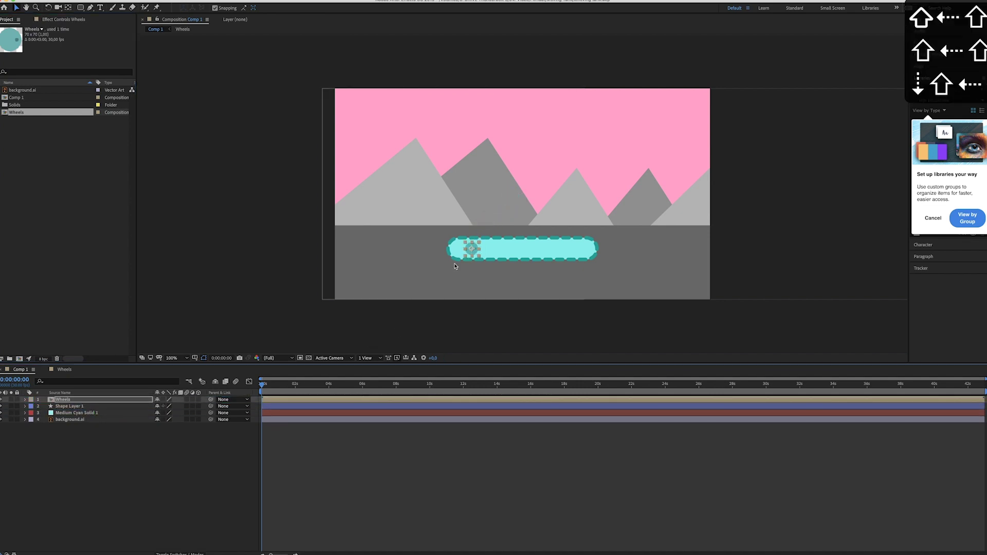
key("period")
key("shift+Right")
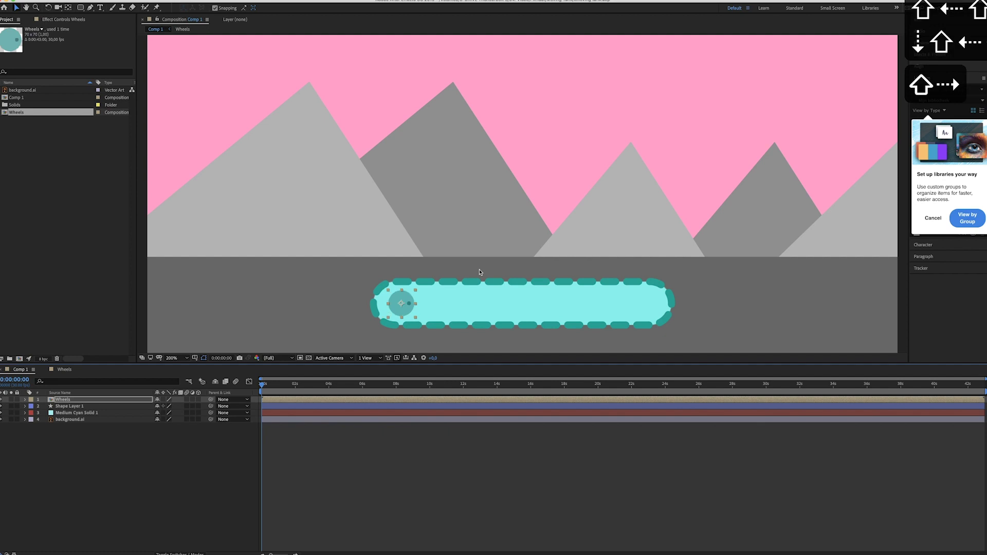
Step: Add a starting rotation keyframe of 0° to the Wheels layer at the beginning of the timeline
left_click(63, 400)
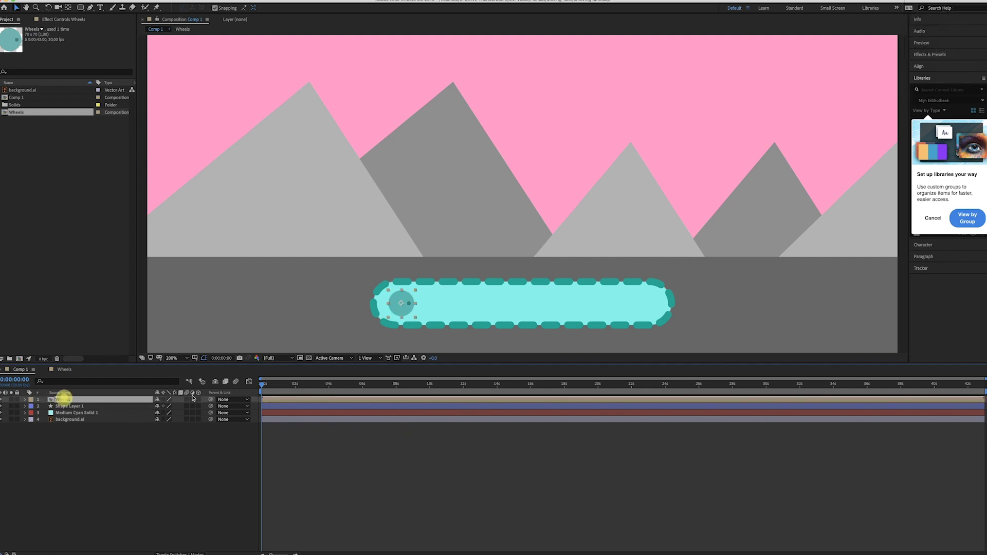
left_click_drag(284, 385, 242, 387)
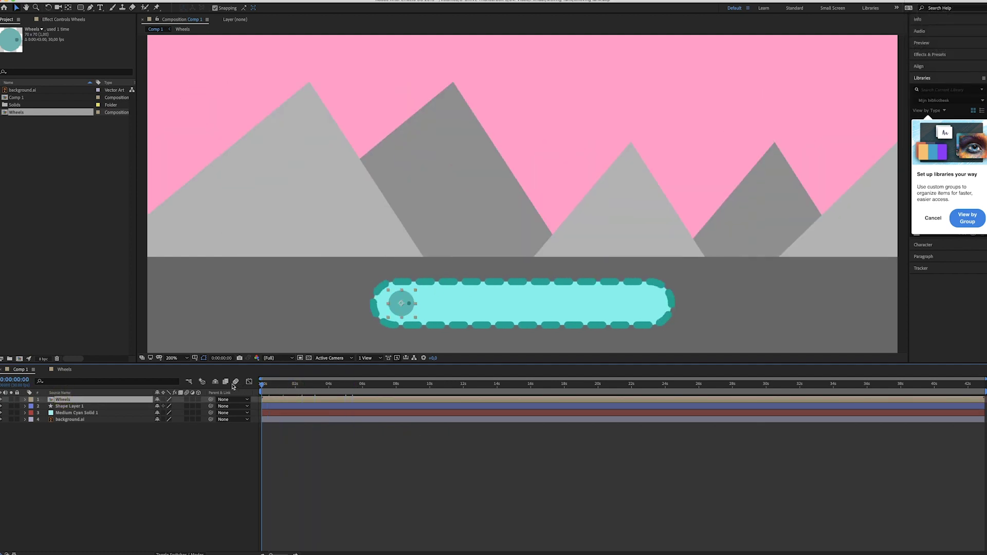
left_click(25, 400)
left_click(32, 406)
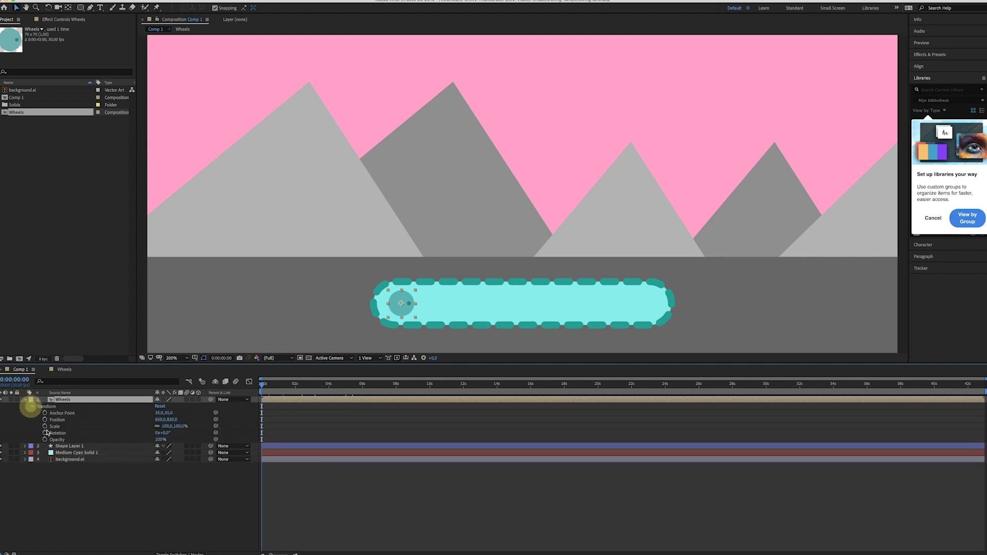
left_click_drag(271, 386, 247, 389)
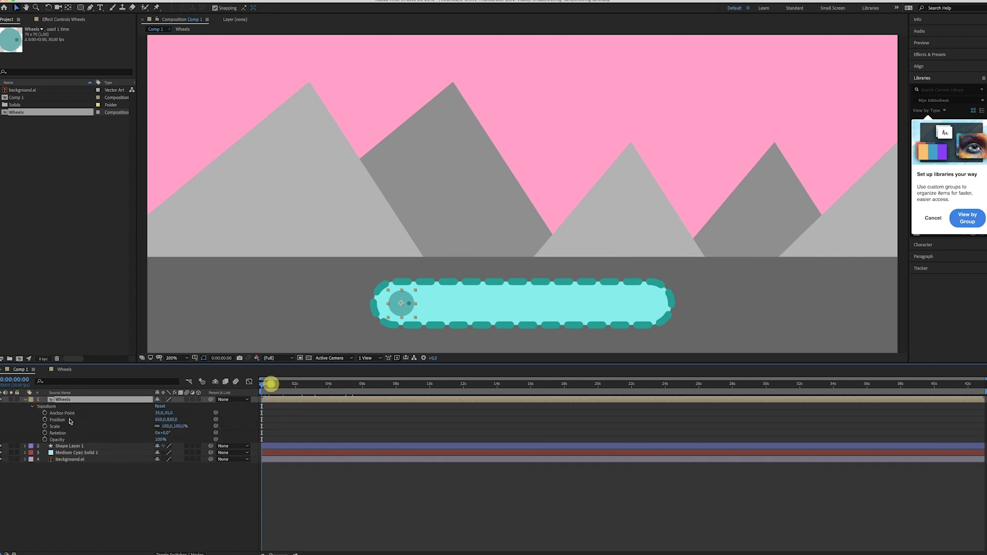
left_click(45, 434)
Step: Keyframe the Wheels layer's rotation to several full turns at 0:00:20:01 and play the animation from the start
left_click_drag(575, 388, 600, 389)
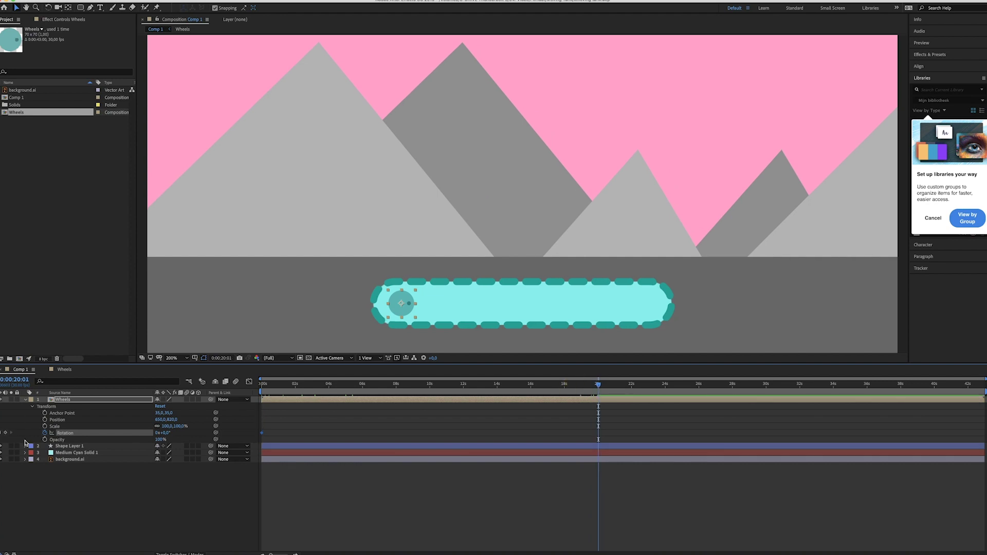
left_click(6, 435)
left_click_drag(170, 436, 234, 433)
type("25")
key("Return")
key("space")
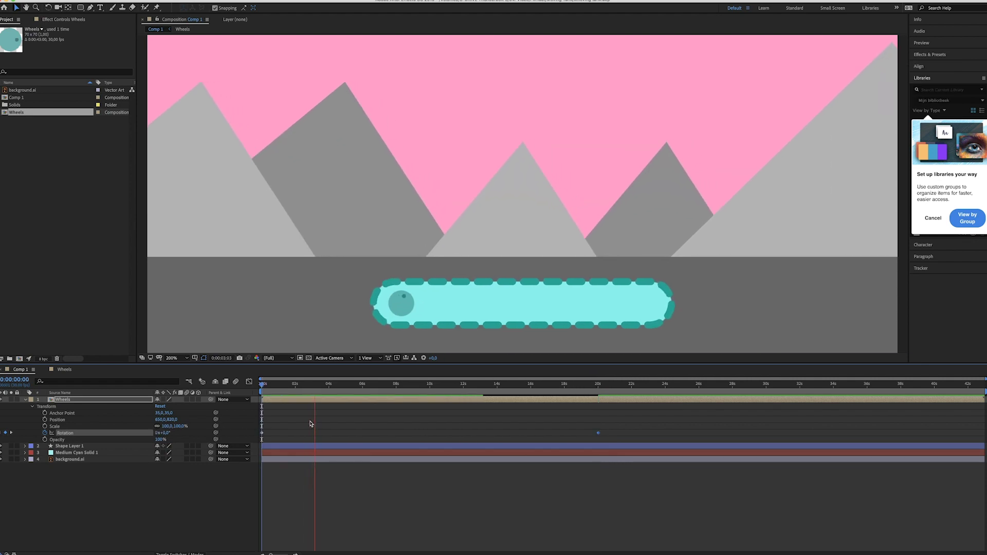
left_click(98, 527)
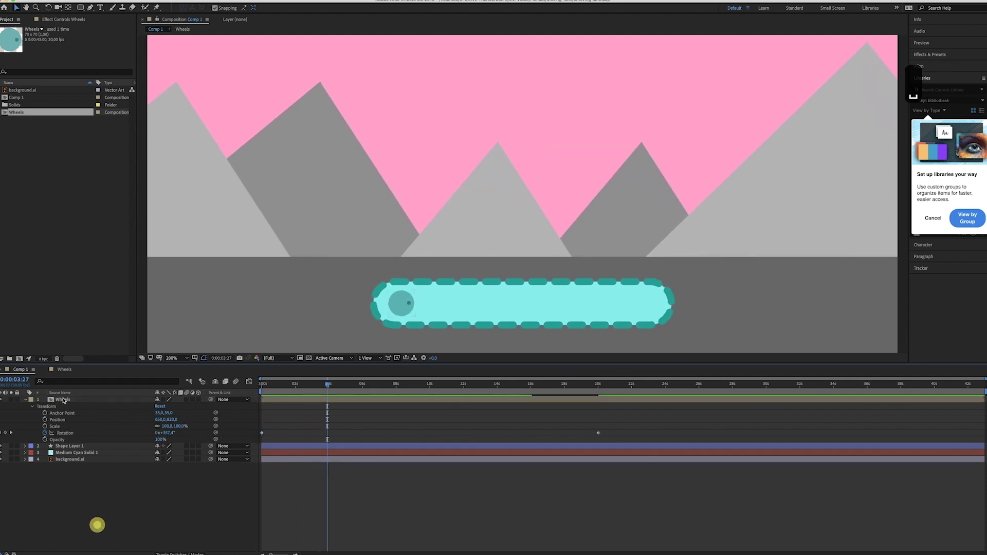
Step: Collapse the Wheels layer and duplicate it five times
left_click(26, 399)
left_click(58, 400)
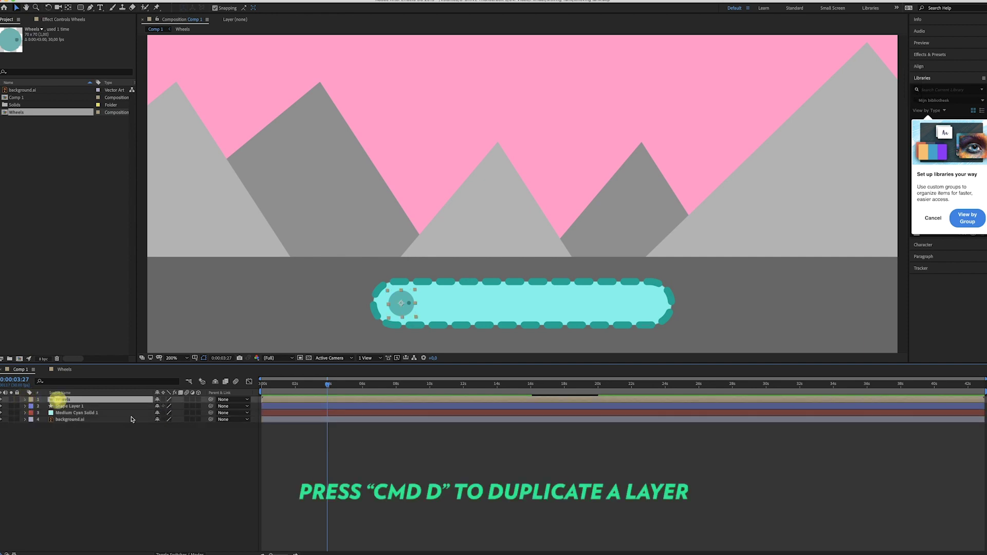
key("super+d")
key("super+d")
key("super+d")
key("super+d")
key("super+d")
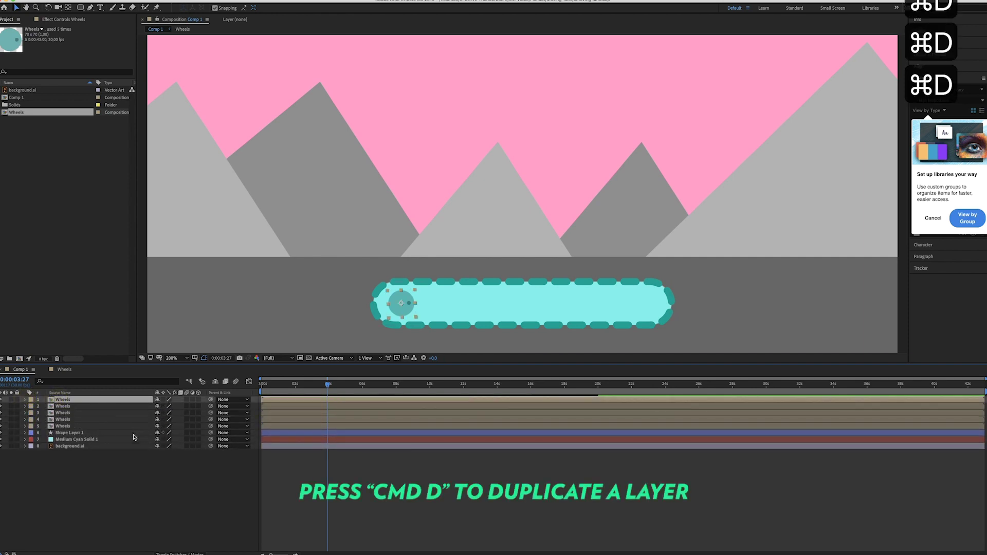
Step: Move the Wheels copies on layers 5 and 4 horizontally along the track, one after the other beside the first wheel
left_click(72, 428)
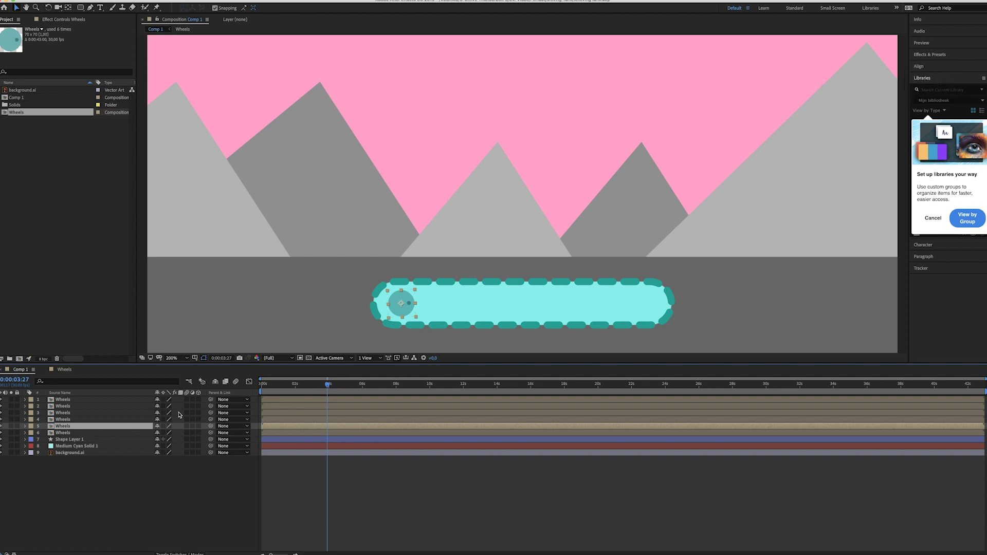
key("shift+Right")
key("shift+Right")
key("shift+Right")
left_click(63, 420)
key("shift+Right")
key("shift+Right")
key("shift+Right")
key("shift+Right")
key("shift+Right")
key("shift+Right")
key("shift+Right")
key("shift+Right")
key("shift+Right")
key("shift+Right")
key("shift+Right")
key("shift+Right")
key("shift+Right")
key("shift+Right")
key("shift+Right")
key("shift+Right")
key("shift+Right")
key("shift+Right")
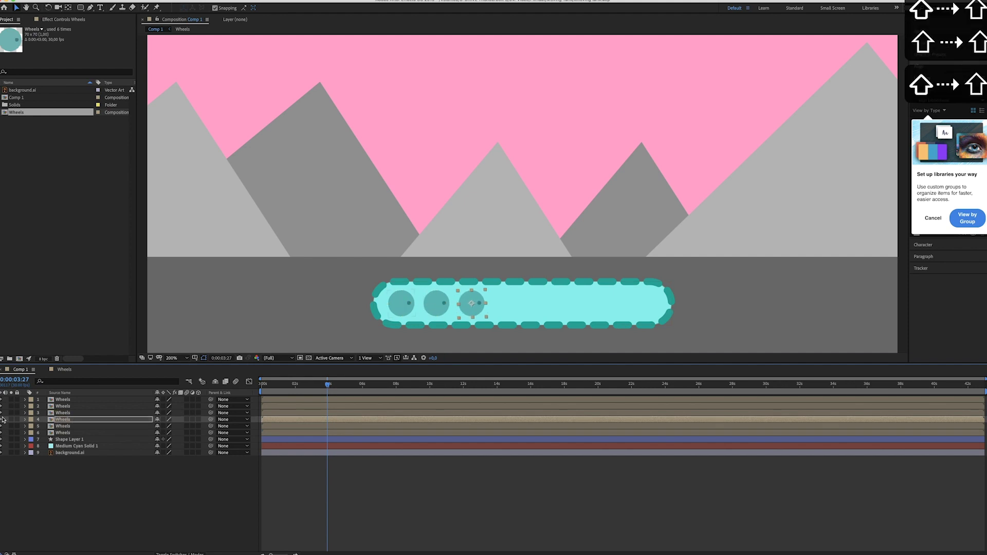
Step: Move the Wheels copy on layer 3 horizontally along the track so it sits beyond the third wheel
left_click(54, 413)
key("shift+Right")
key("shift+Right")
key("shift+Right")
key("shift+Right")
key("shift+Right")
key("shift+Right")
key("shift+Right")
key("shift+Right")
key("shift+Right")
key("shift+Right")
key("shift+Right")
key("shift+Right")
key("shift+Right")
key("shift+Right")
key("shift+Right")
key("shift+Right")
key("shift+Right")
key("shift+Right")
key("shift+Right")
key("shift+Right")
Step: Move the topmost Wheels copy horizontally to the right end of the track
left_click(95, 400)
key("shift+Right")
key("shift+Right")
key("shift+Right")
key("shift+Right")
key("shift+Right")
key("shift+Right")
key("shift+Right")
key("shift+Right")
key("shift+Right")
key("shift+Right")
key("shift+Right")
key("shift+Right")
key("shift+Right")
key("shift+Right")
key("shift+Right")
key("shift+Right")
key("shift+Right")
key("shift+Right")
key("shift+Right")
key("shift+Right")
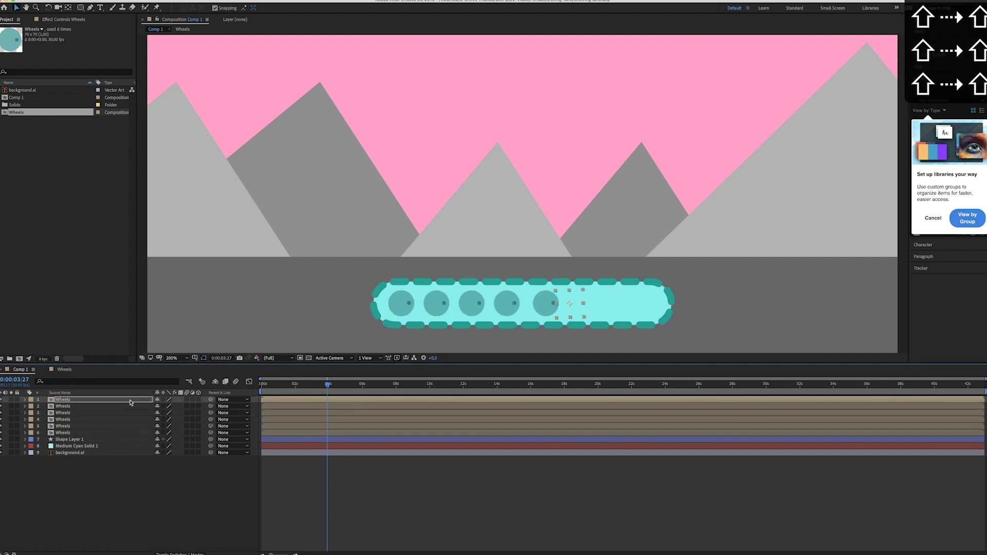
key("shift+Right")
key("shift+Right")
key("shift+Right")
key("shift+Right")
key("shift+Right")
key("shift+Right")
Step: Distribute all six Wheels layers evenly by their horizontal centers along the track
left_click(933, 219)
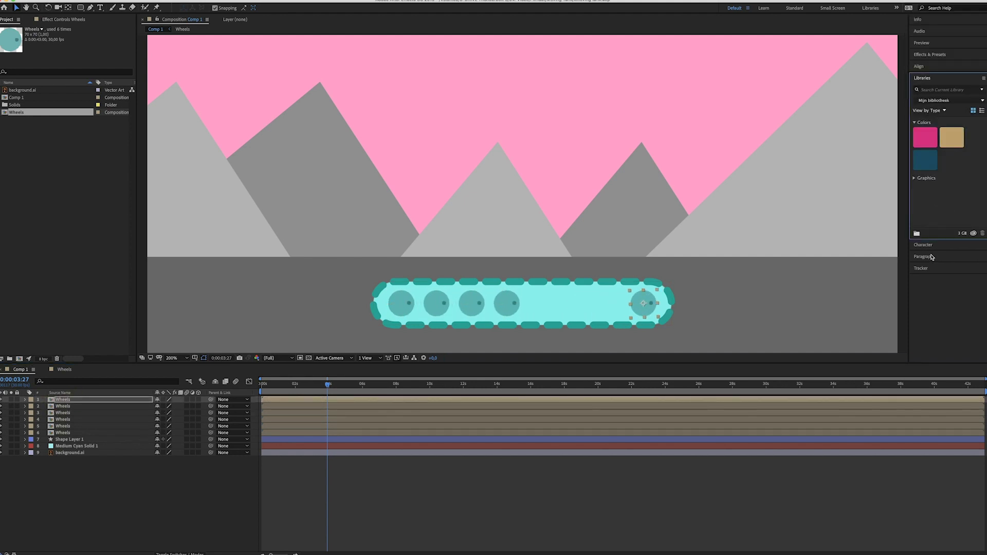
left_click(919, 67)
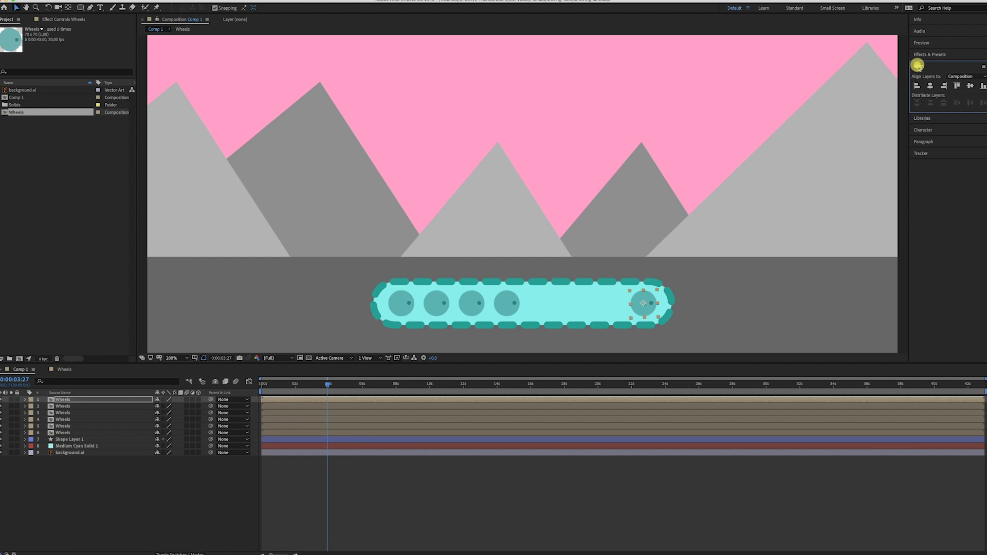
left_click(66, 434)
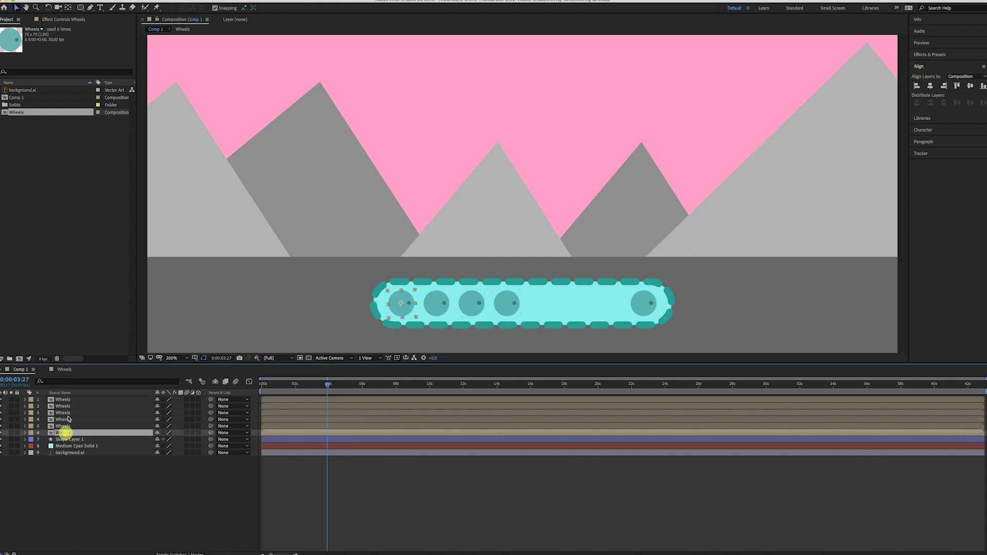
left_click(67, 401, "shift")
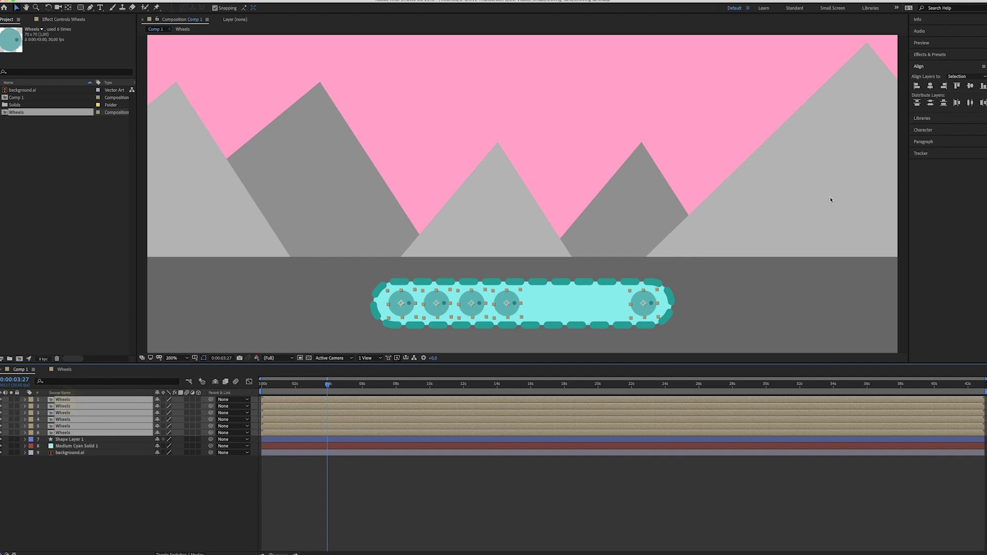
left_click(970, 103)
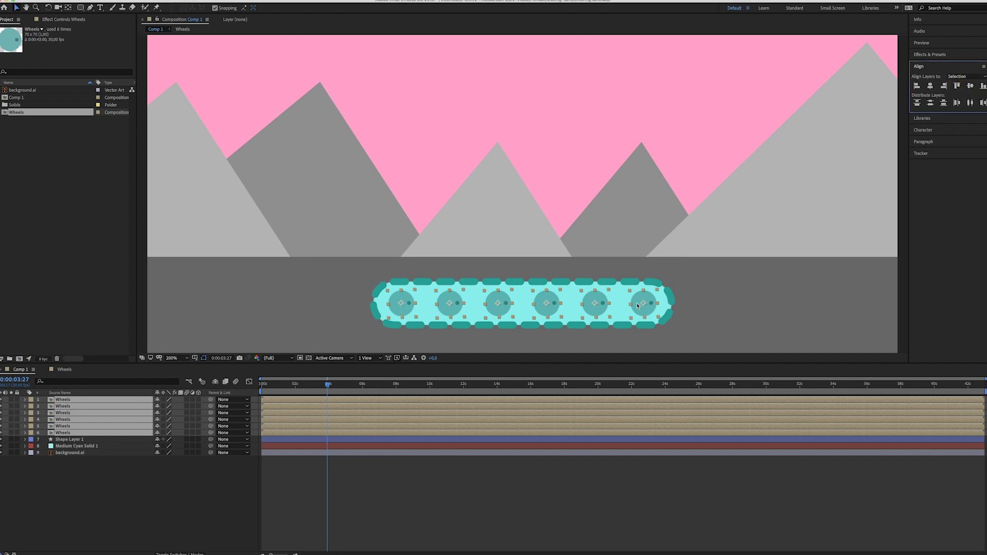
left_click(452, 492)
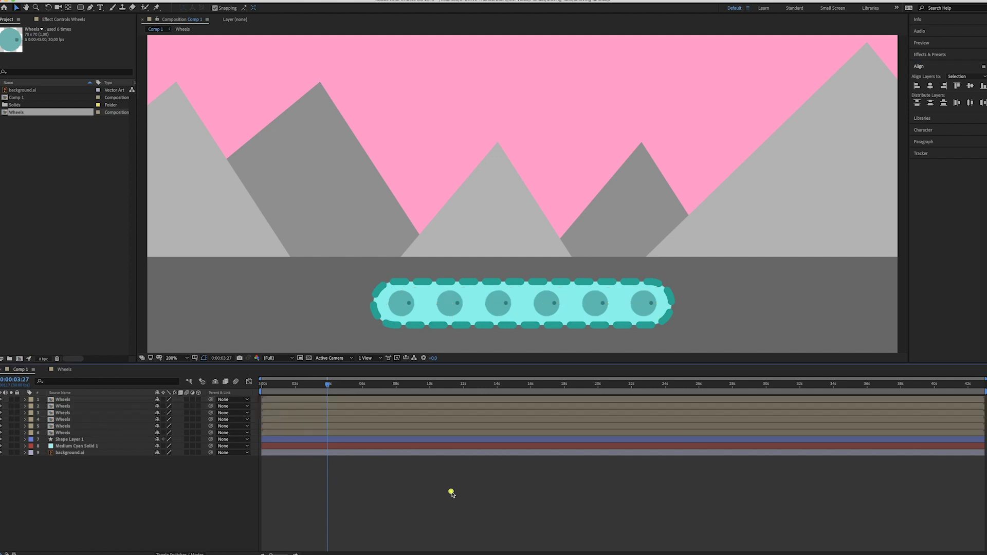
Step: Set the first rotation keyframe of the Wheels copy on layer 2 to 20°
left_click_drag(317, 383, 291, 392)
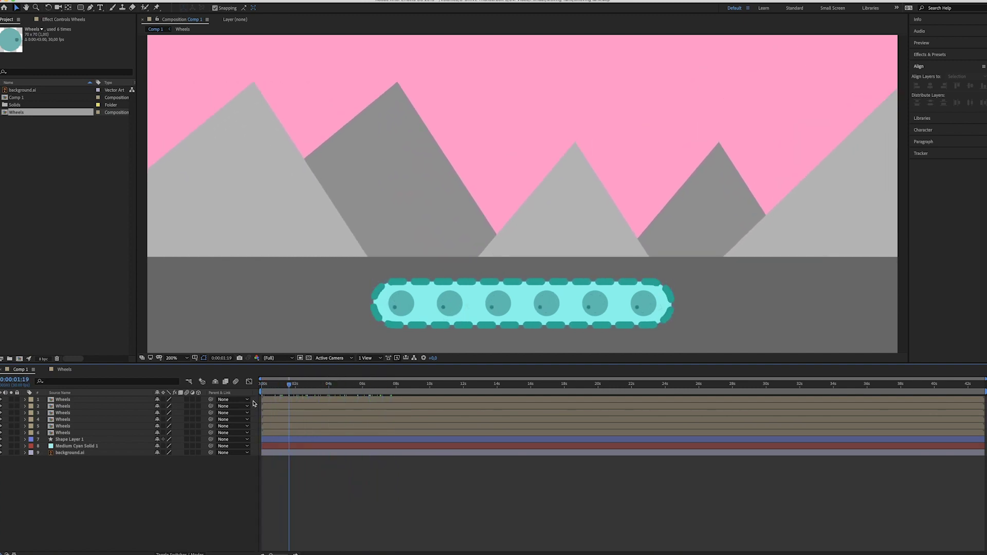
left_click(24, 407)
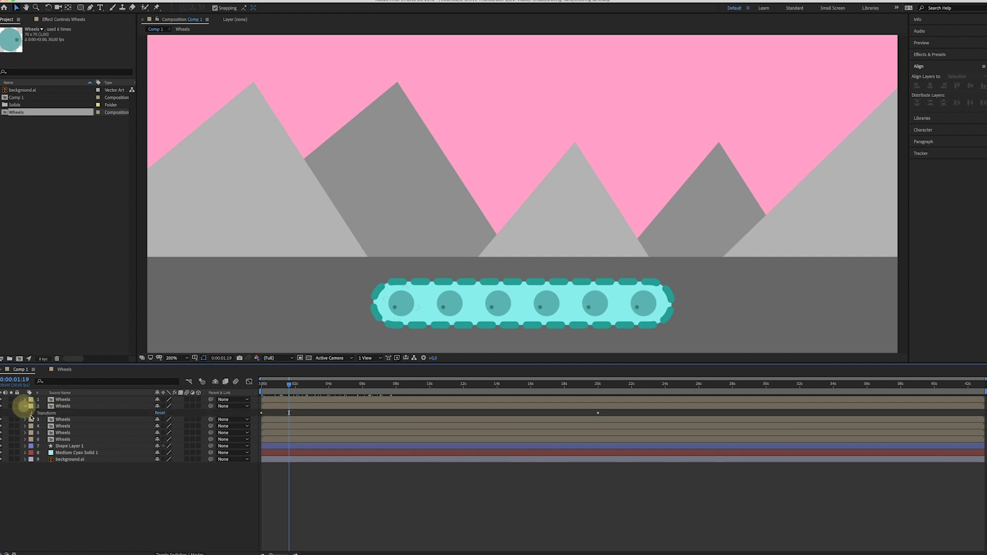
left_click(32, 414)
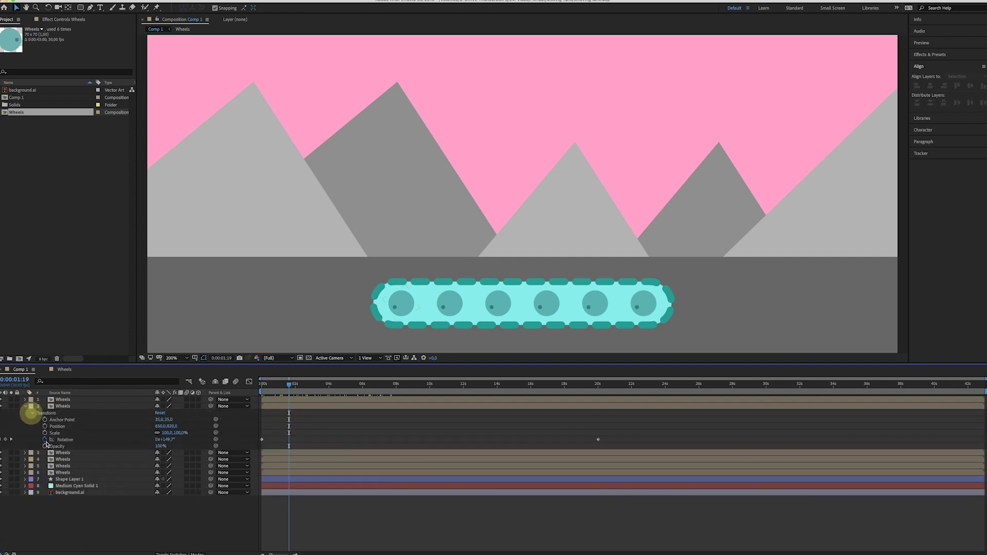
left_click(3, 439)
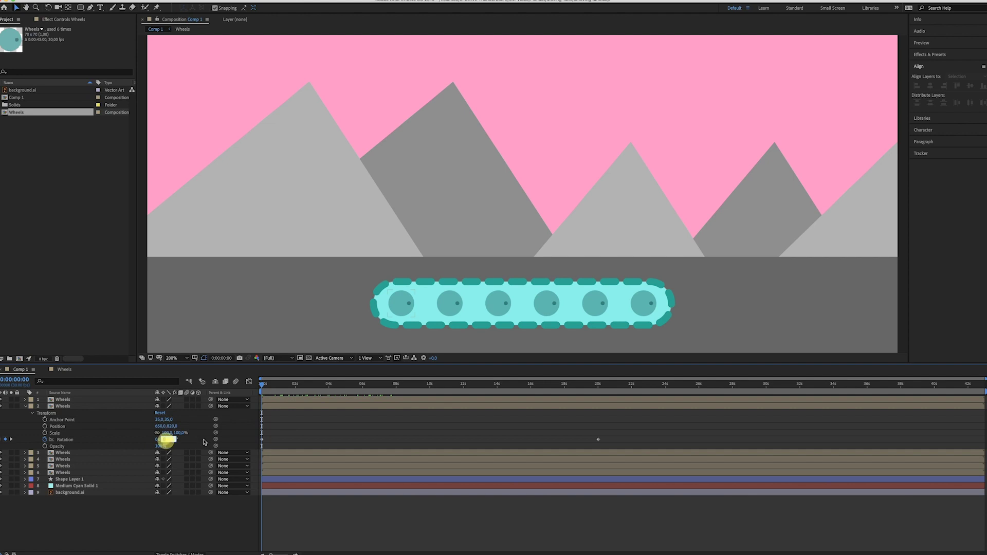
type("20")
key("Return")
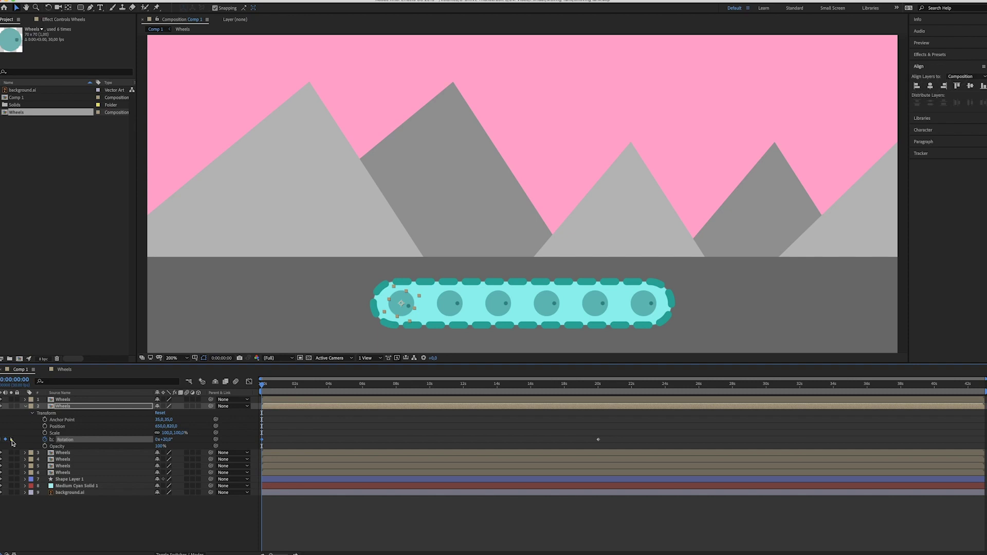
Step: Add 20° to the end rotation keyframe of the Wheels copy on layer 2 and return to the first frame
left_click(12, 441)
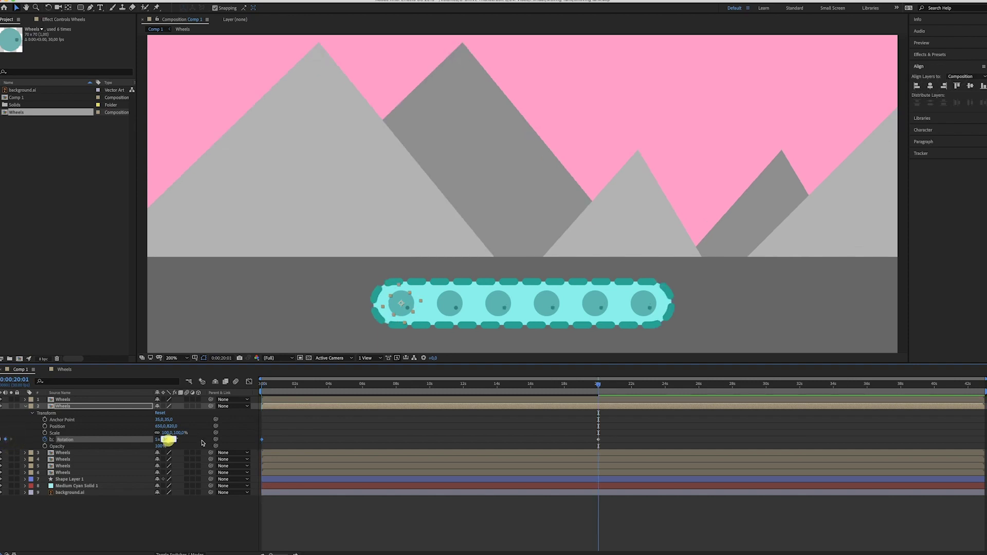
key("Right")
type("+20")
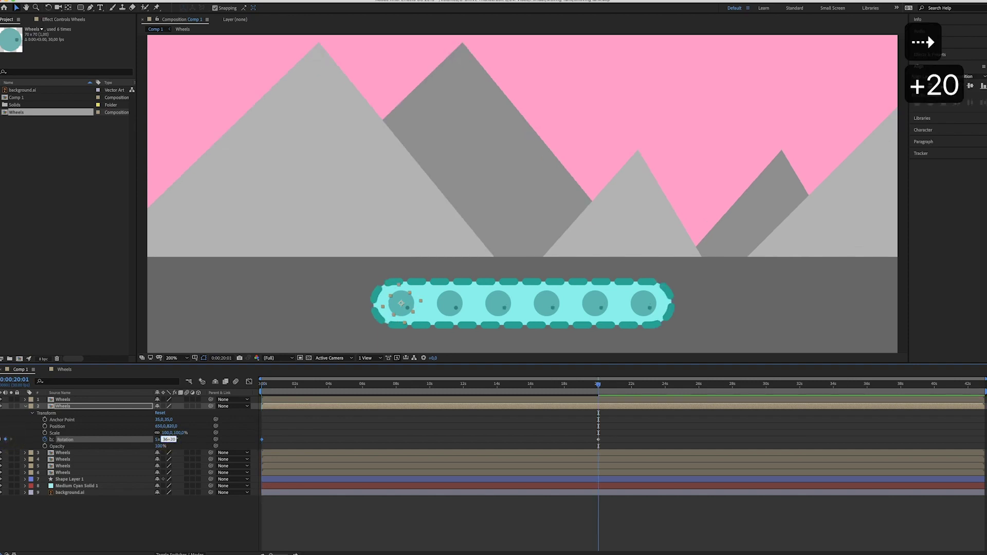
key("Return")
left_click(296, 385)
key("Home")
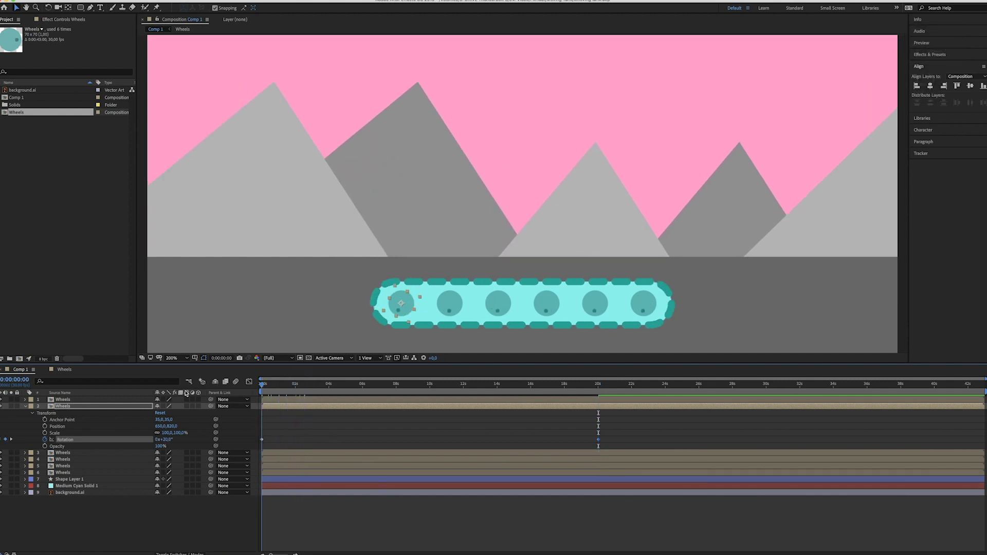
Step: Try to offset the top Wheels layer's start and end rotation keyframes by 40°
left_click(281, 401)
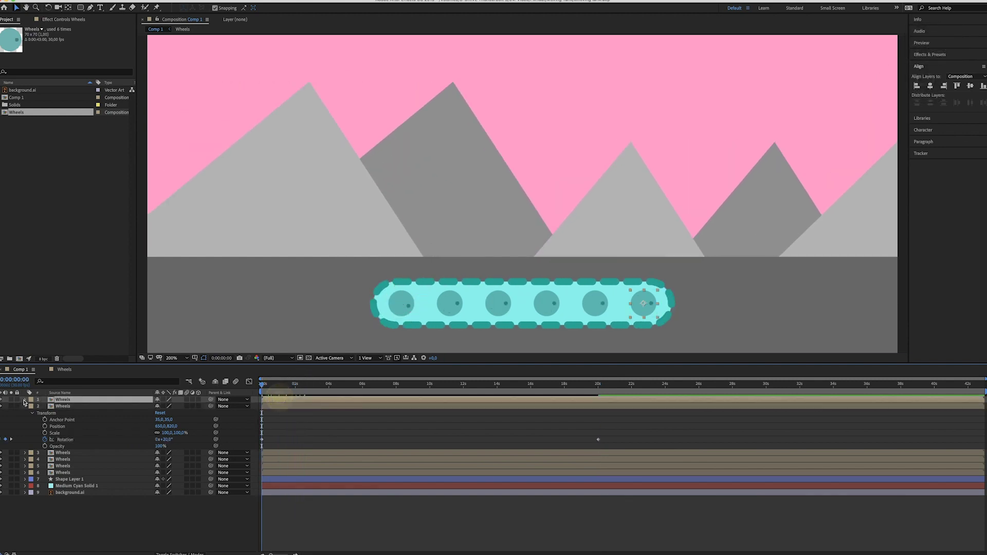
left_click(26, 400)
left_click(32, 407)
left_click(165, 433)
type("+40")
key("Return")
left_click(11, 433)
left_click(166, 433)
key("Right")
type("+4-")
key("Return")
left_click_drag(293, 385, 408, 392)
key("super+z")
key("super+z")
Step: Add 40° to both the start and the end rotation keyframe of the top Wheels layer and scrub through the result
mouse_move(269, 386)
left_mouse_down()
mouse_move(330, 386)
mouse_move(261, 385)
left_mouse_up()
left_click(165, 433)
key("Right")
type("+40")
left_click(11, 434)
left_click(167, 433)
key("Right")
type("+40")
key("Return")
left_click(375, 421)
left_click_drag(268, 385, 349, 387)
Step: Offset the third wheel's rotation keyframes by -20°, starting at -20° on the first frame, and preview the animation
left_click(498, 303)
left_click(25, 506)
scroll(21, 509, "down", 3)
left_click(1, 515)
left_click(167, 515)
type("-20")
key("Return")
left_click(11, 515)
left_click(376, 512)
key("space")
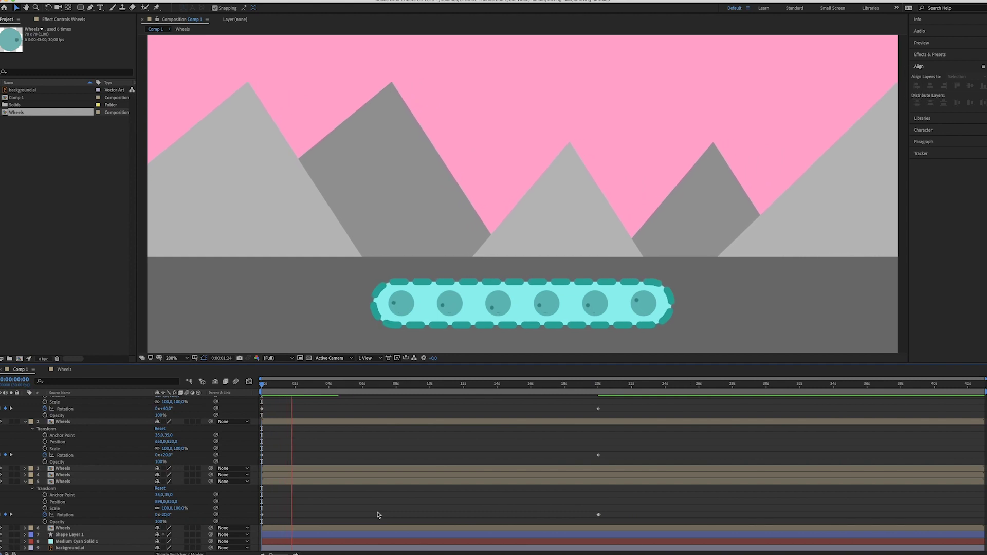
key("space")
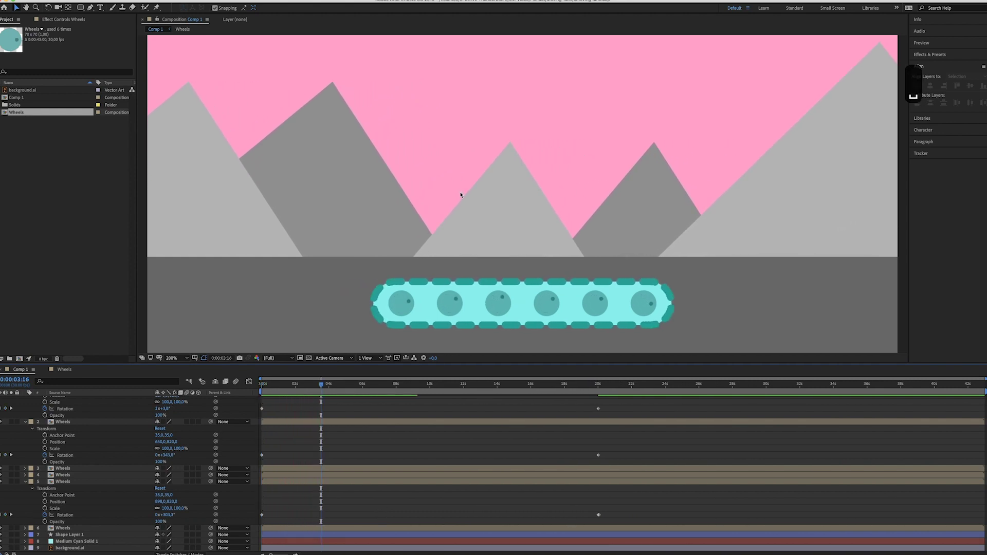
Step: Show the whole composition at 100% and collapse the properties of the expanded Wheels layers
key("comma")
left_click(473, 328)
scroll(64, 434, "up", 2)
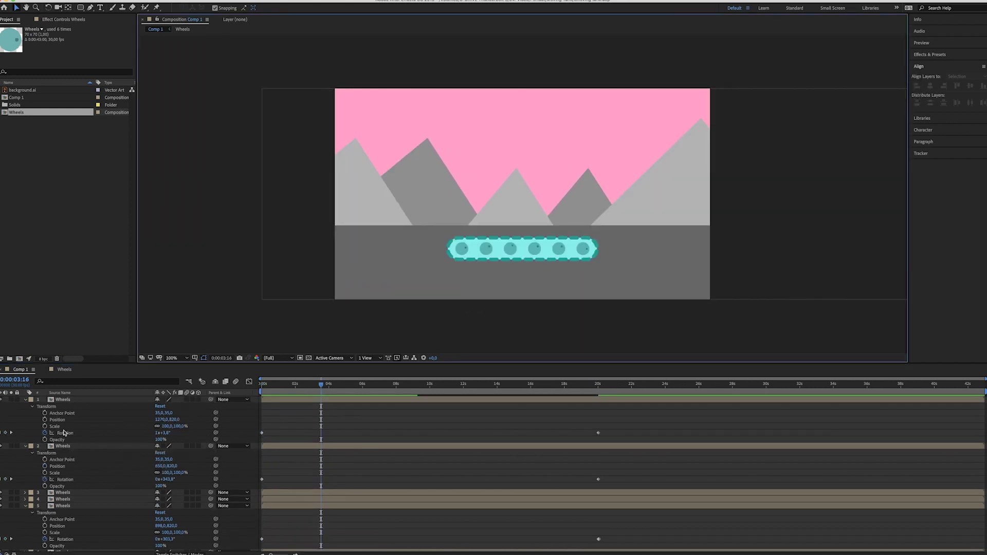
left_click(26, 400)
left_click(26, 406)
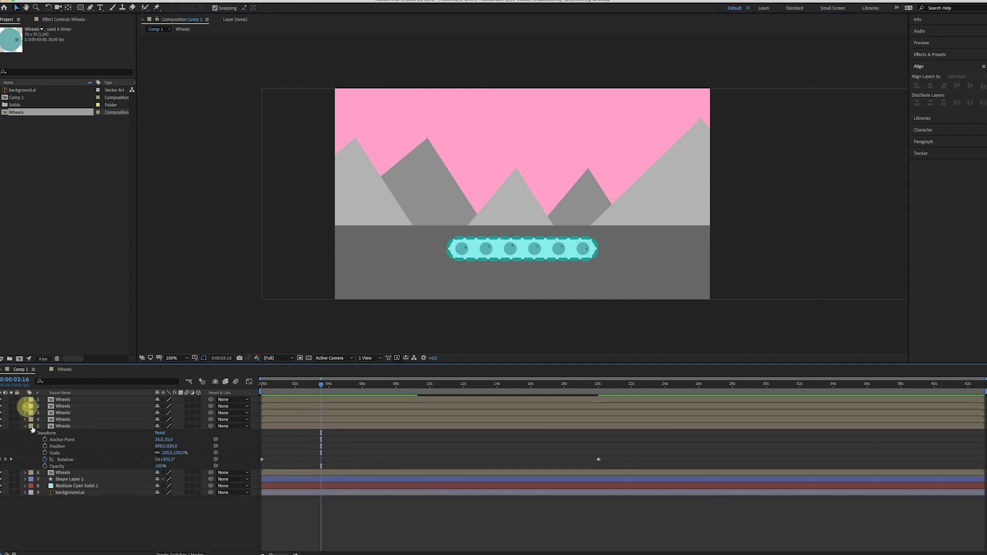
left_click(25, 426)
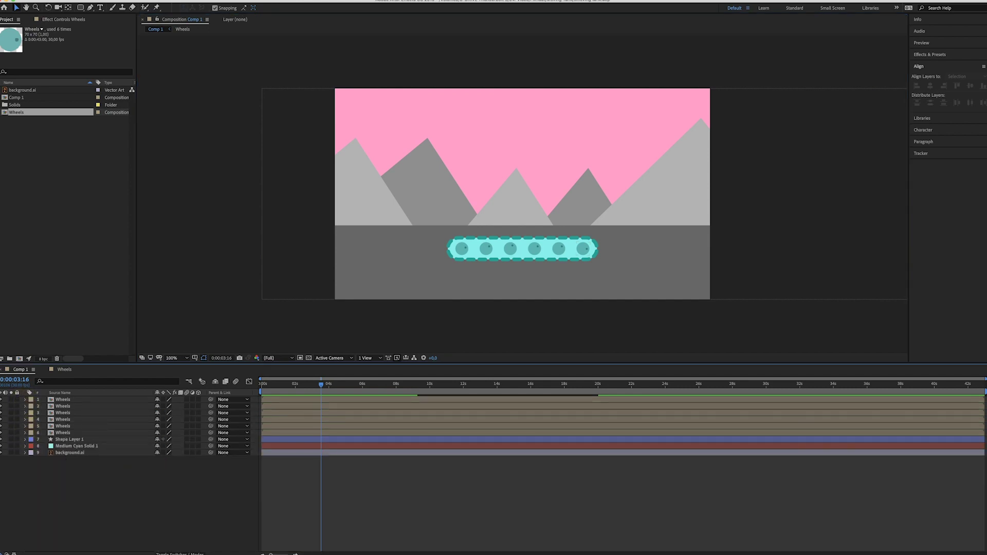
Step: Switch to Illustrator and copy the slanted green hull shape above the track outline
key("super+Tab")
left_click(307, 328)
left_click(504, 288)
key("super+c")
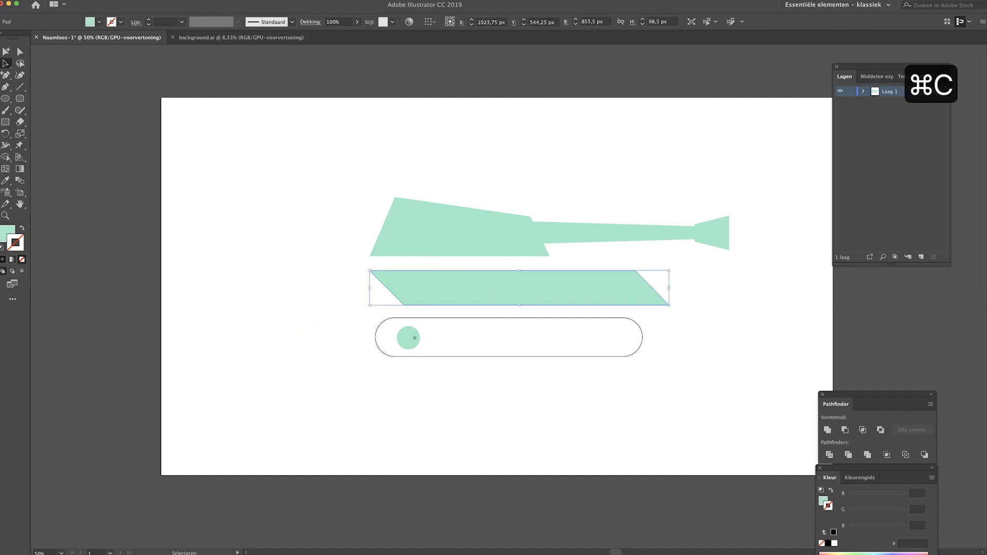
Step: Switch to After Effects, create a new 1920 x 1080 px teal solid and paste the copied hull shape onto it as a mask
key("super+Tab")
right_click(124, 471)
mouse_move(136, 474)
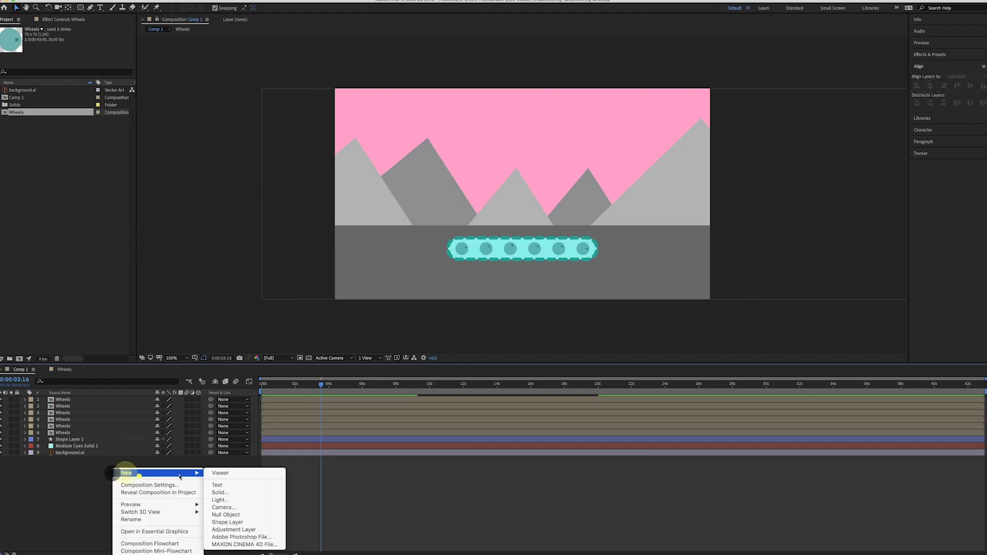
left_click(232, 493)
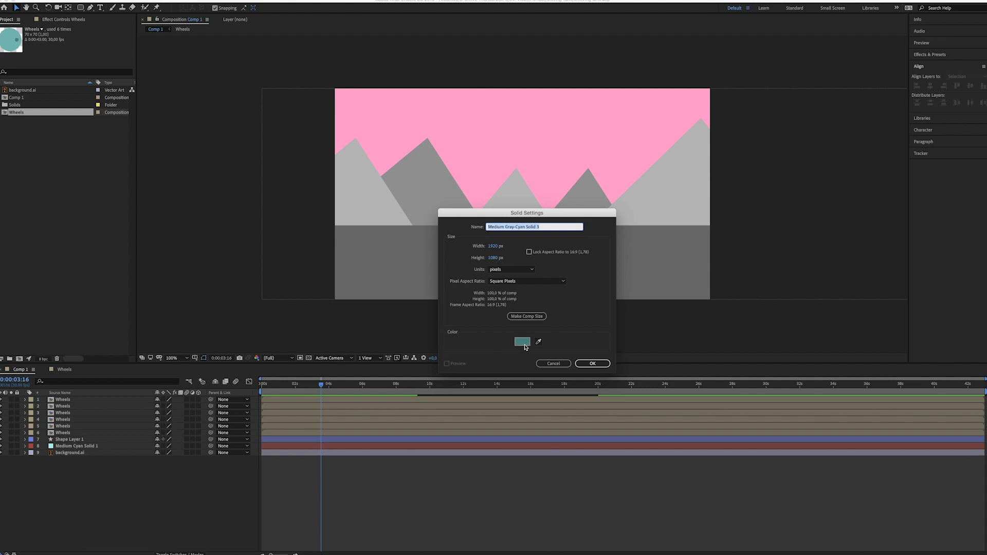
left_click(592, 363)
key("super+v")
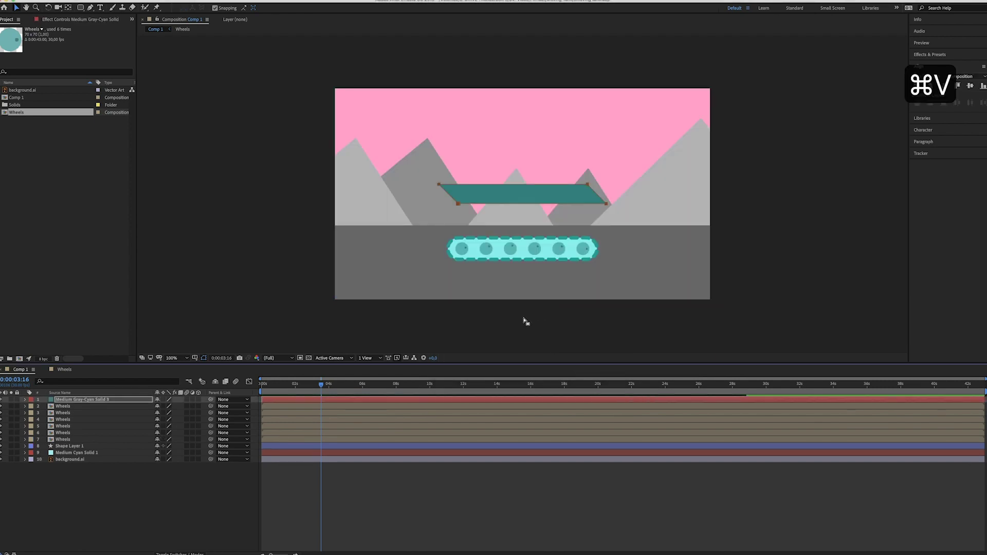
Step: Move the hull down onto the track and place its layer directly beneath Medium Cyan Solid 1
key("v")
left_click(493, 329)
left_click(480, 201)
left_click_drag(503, 197, 507, 234)
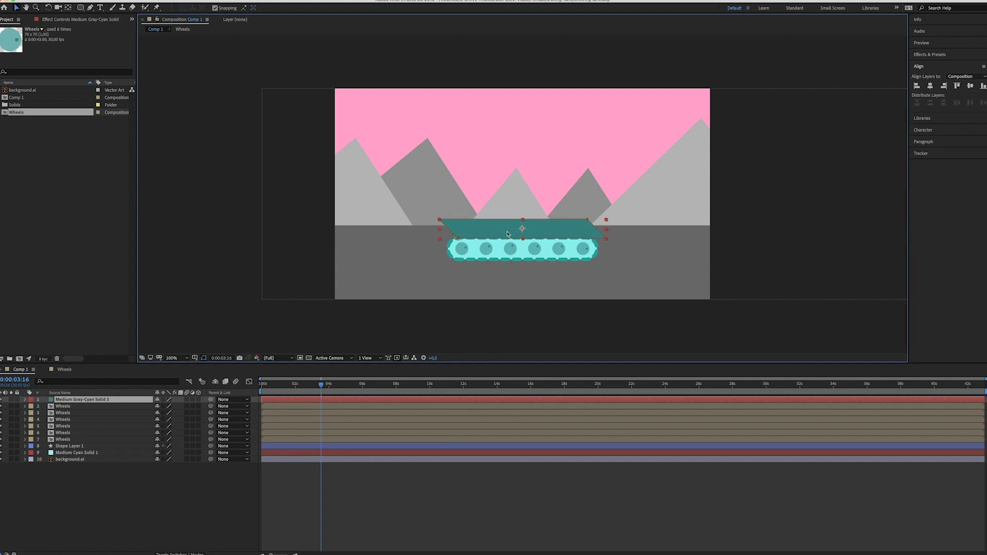
left_click(493, 300)
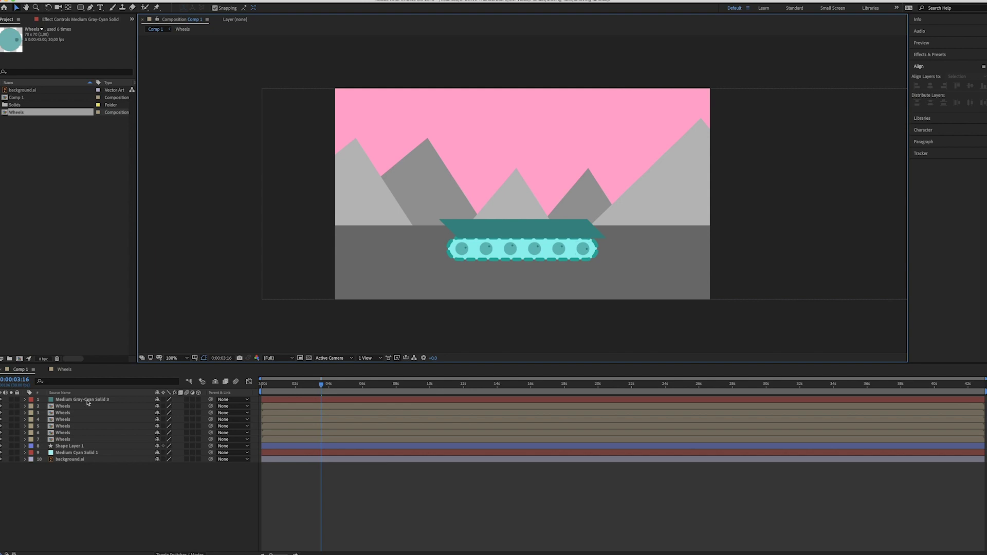
left_click_drag(74, 403, 85, 454)
left_click(96, 487)
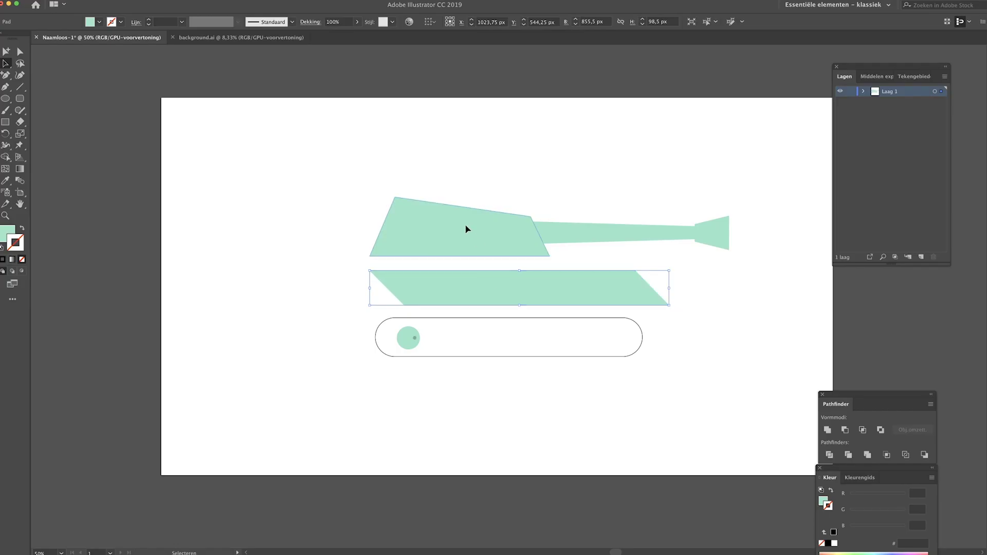
Step: Copy the green turret shape above the hull in Illustrator and return to After Effects
left_click(465, 225)
key("super+c")
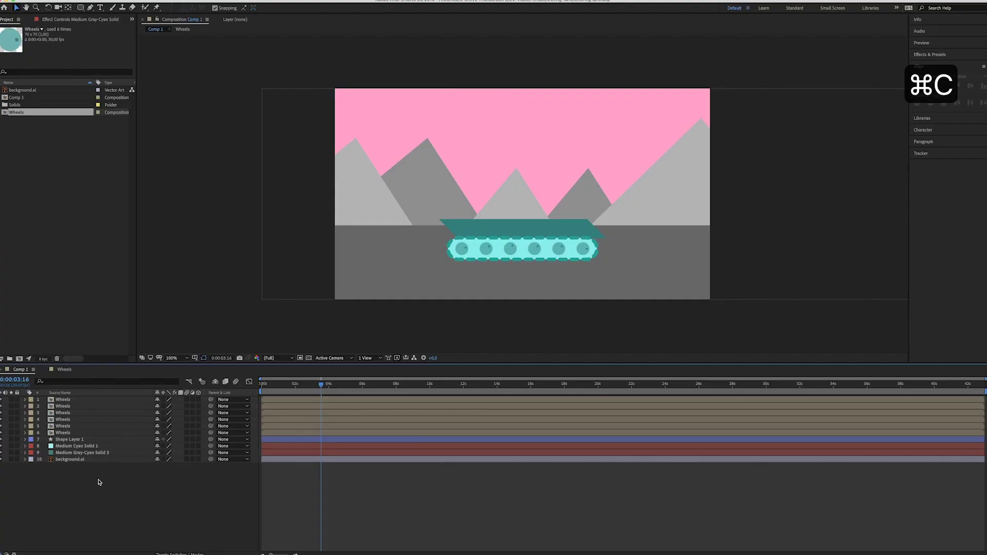
left_click(97, 478)
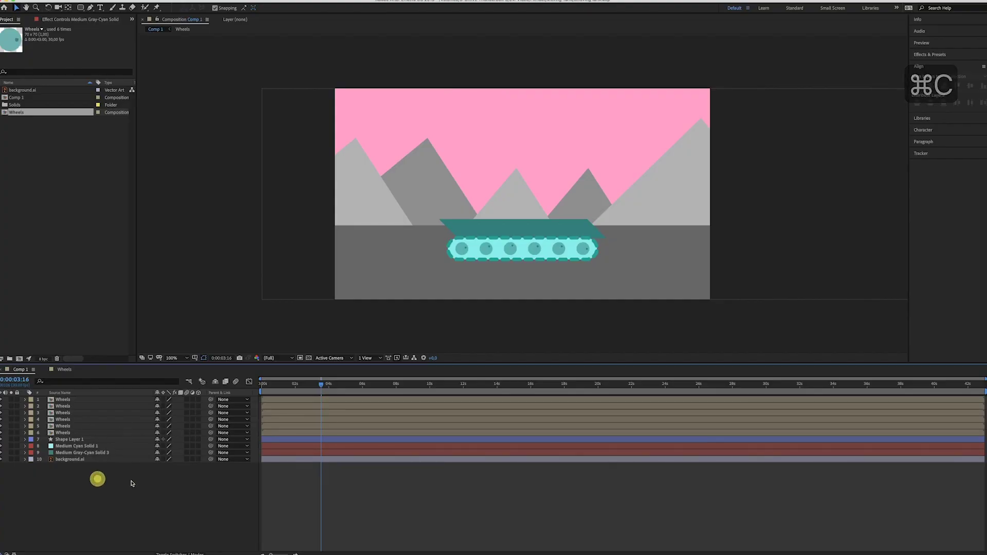
Step: Create another composition-sized teal solid and paste the copied turret shape onto it as a mask
right_click(124, 478)
mouse_move(161, 476)
left_click(237, 488)
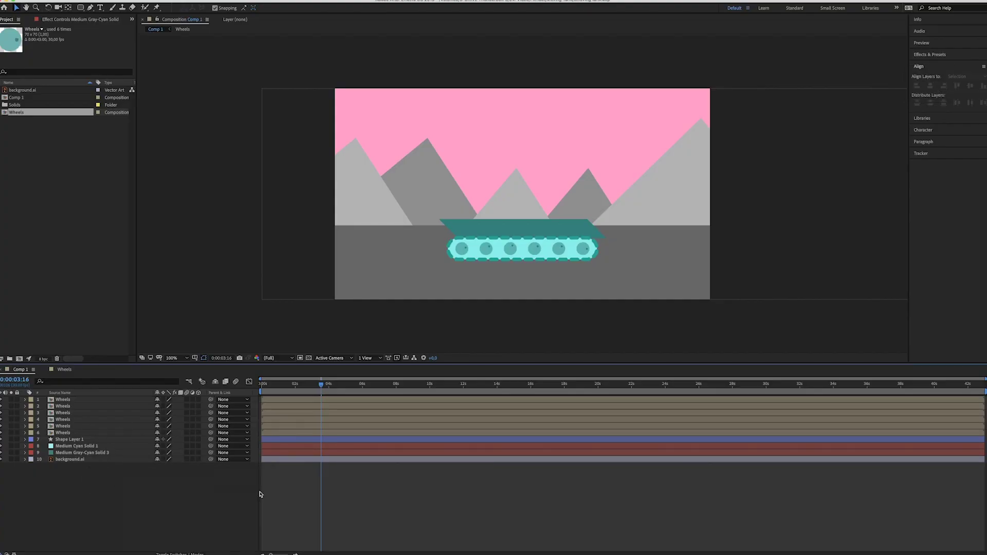
left_click(586, 363)
left_click(226, 232)
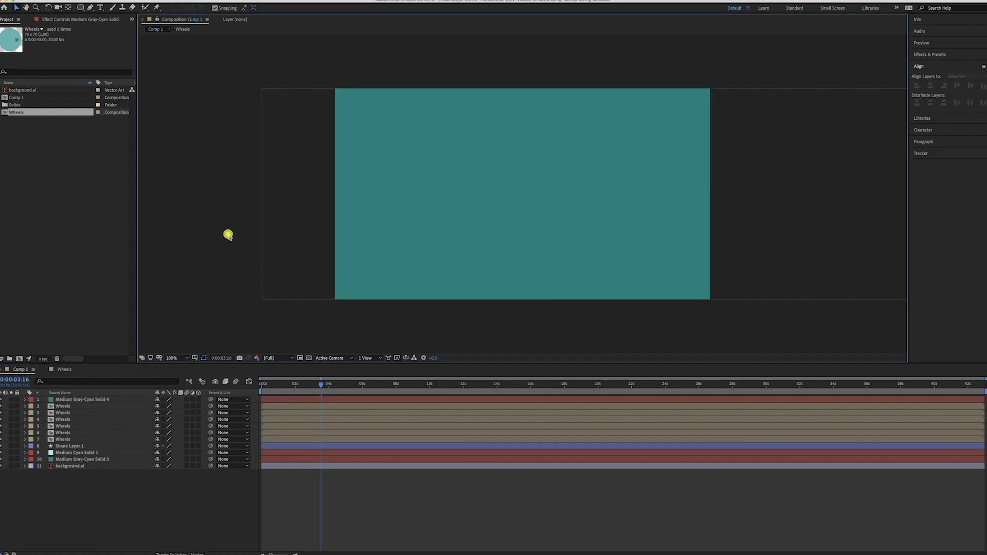
key("super+v")
left_click(64, 459)
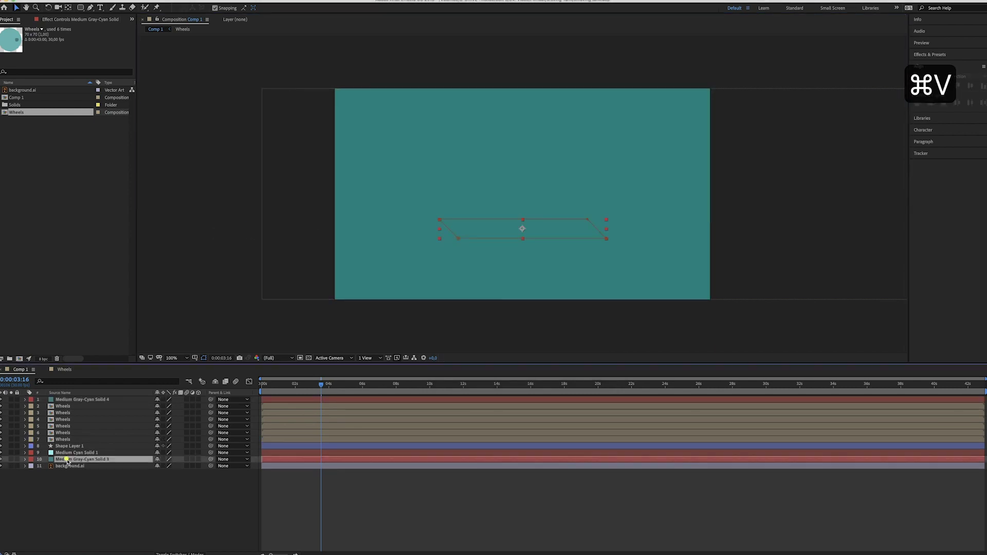
left_click(97, 401)
key("super+v")
Step: Change the turret solid's colour to a slightly darker teal
left_click(72, 400)
key("super+shift+y")
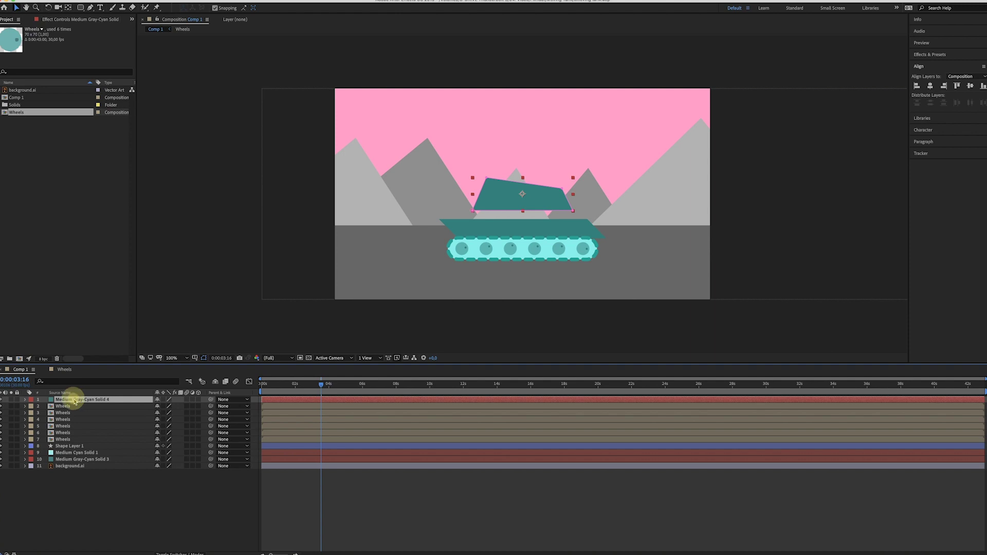
left_click(274, 370)
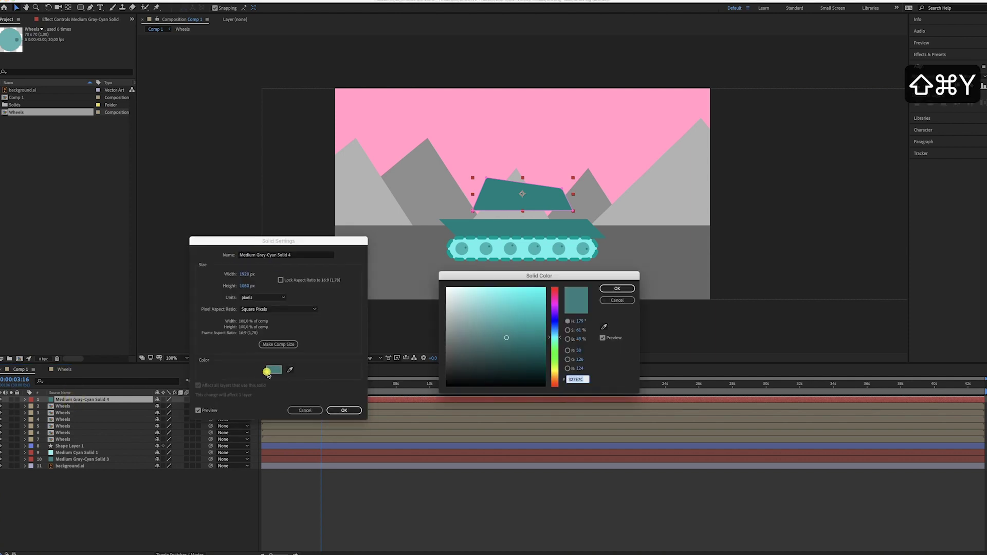
left_click(508, 343)
left_click(619, 288)
key("v")
left_click(340, 410)
Step: Seat the turret on the rear of the hull and place its layer directly below the hull layer
left_click(483, 317)
left_click_drag(503, 193, 477, 209)
left_click_drag(91, 400, 96, 466)
left_click(99, 498)
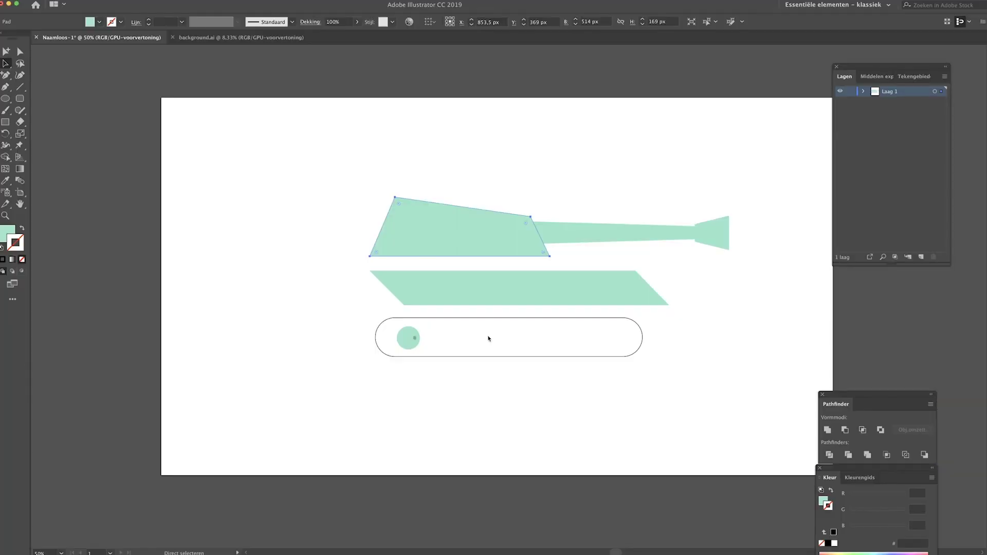
Step: Switch to Illustrator, unite the gun barrel and its flared muzzle into one shape, and copy it
key("v")
left_click(665, 232)
left_click(705, 232, "shift")
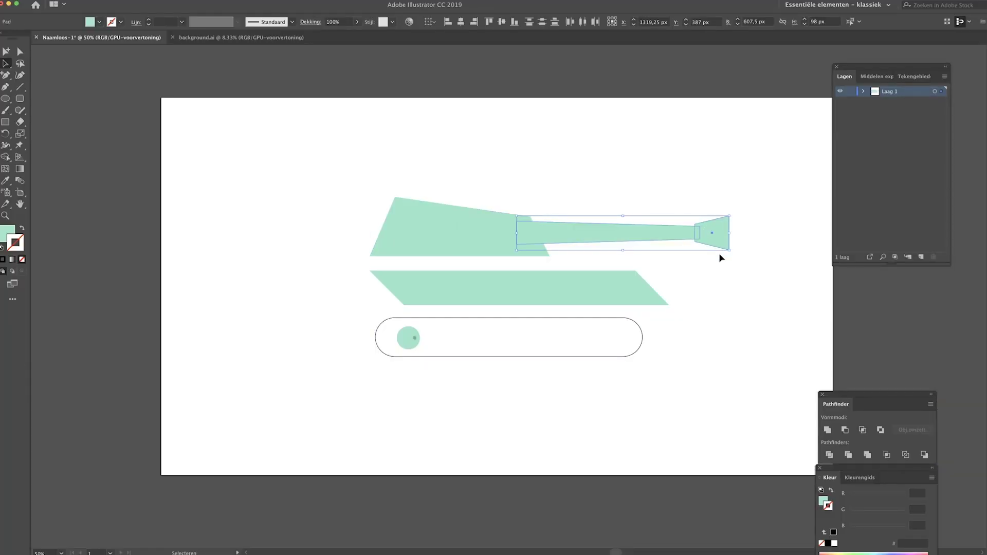
left_click(828, 431)
left_click(770, 332)
left_click(702, 236)
key("a")
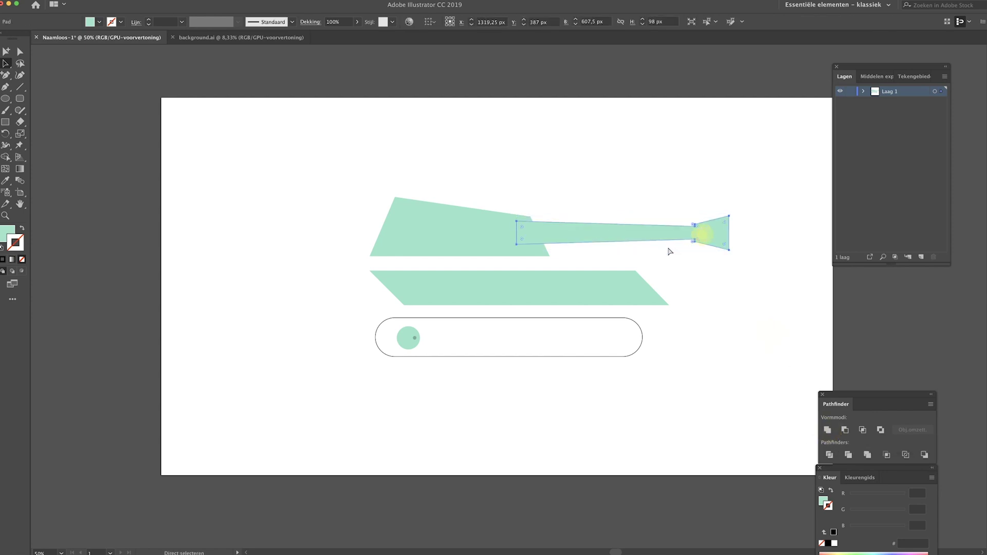
key("super+c")
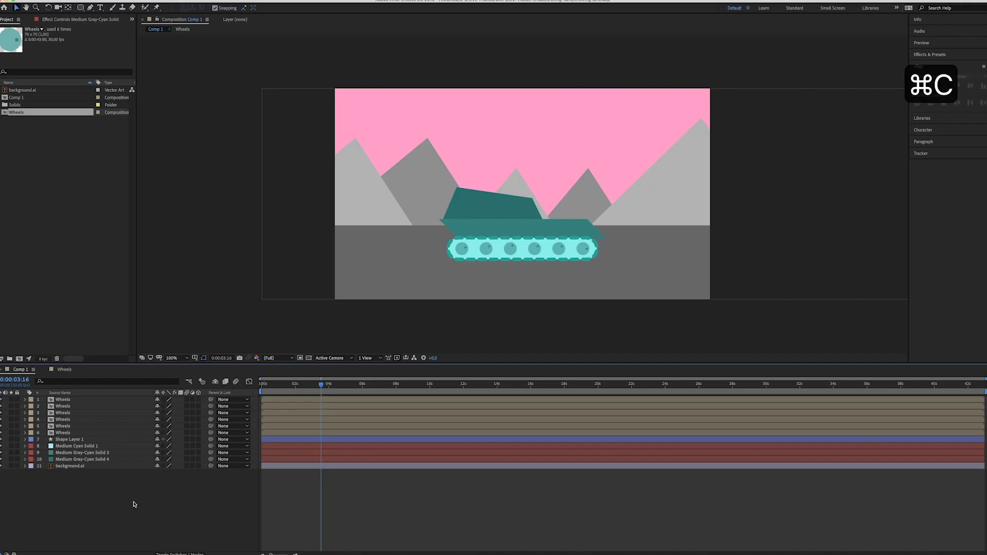
Step: Switch to After Effects, create a new solid in a slightly different teal and paste the copied gun barrel onto it as a mask
right_click(121, 469)
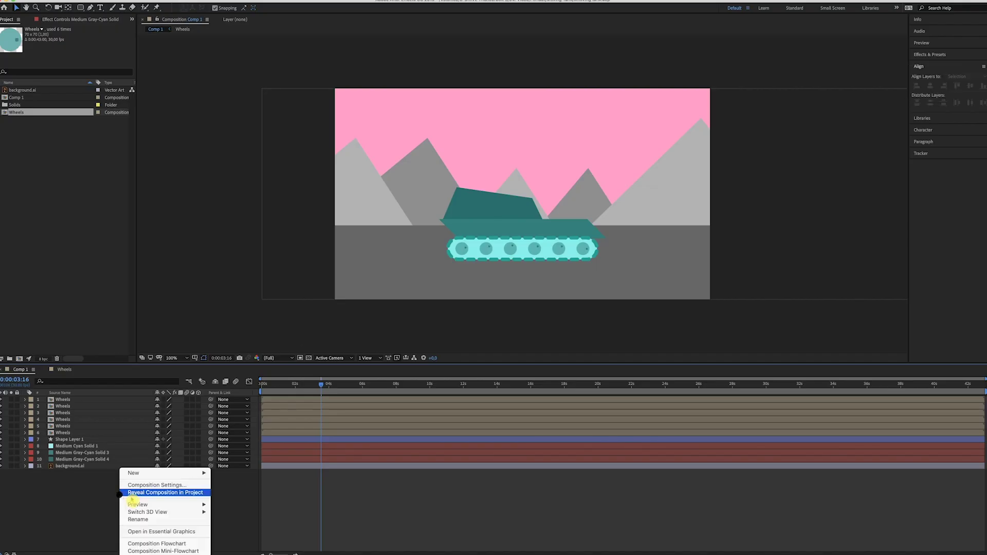
mouse_move(135, 473)
left_click(226, 493)
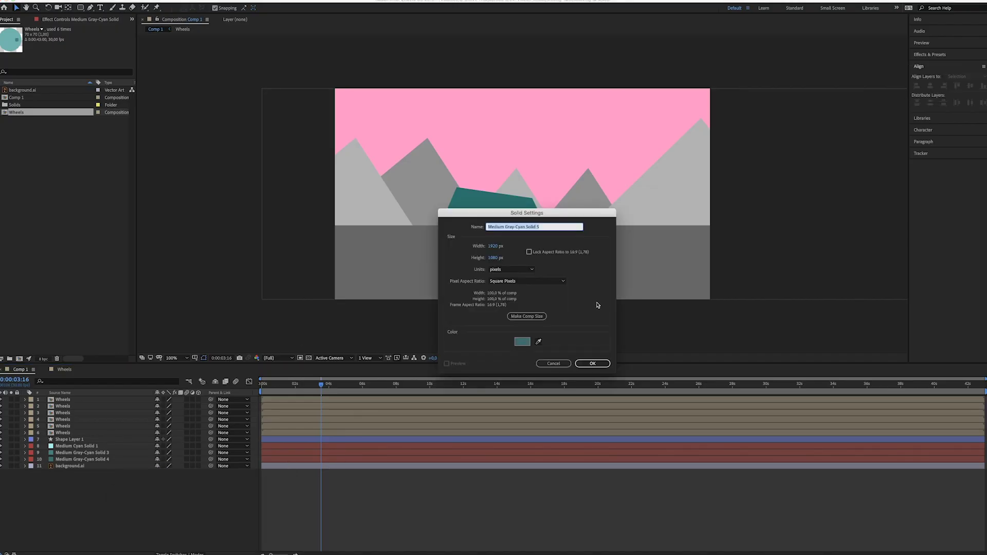
left_click(524, 344)
left_click(507, 341)
left_click(620, 286)
left_click(592, 364)
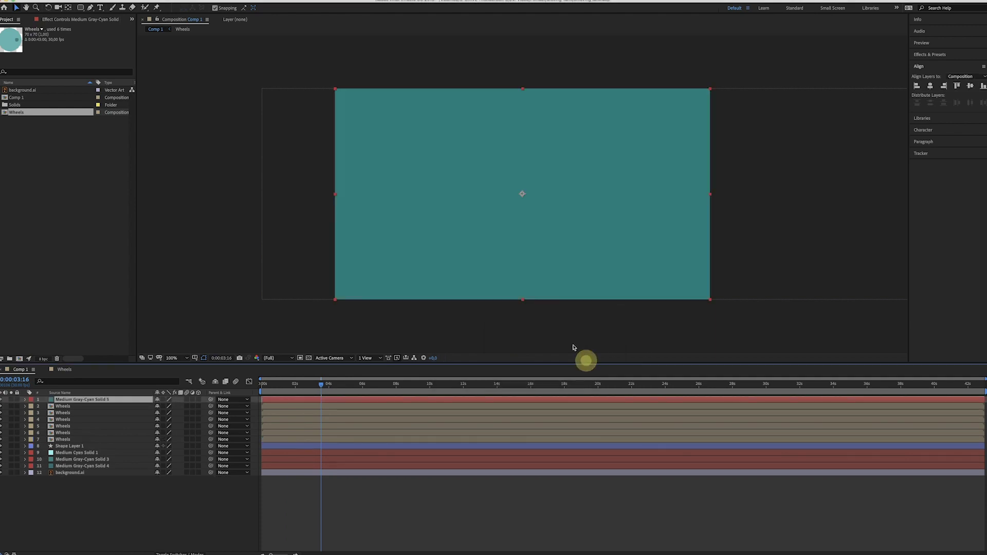
key("super+v")
Step: Attach the gun barrel to the front of the turret and place its layer below the turret, just above background.ai
left_click_drag(493, 196, 556, 210)
left_click_drag(75, 400, 86, 467)
left_click(113, 502)
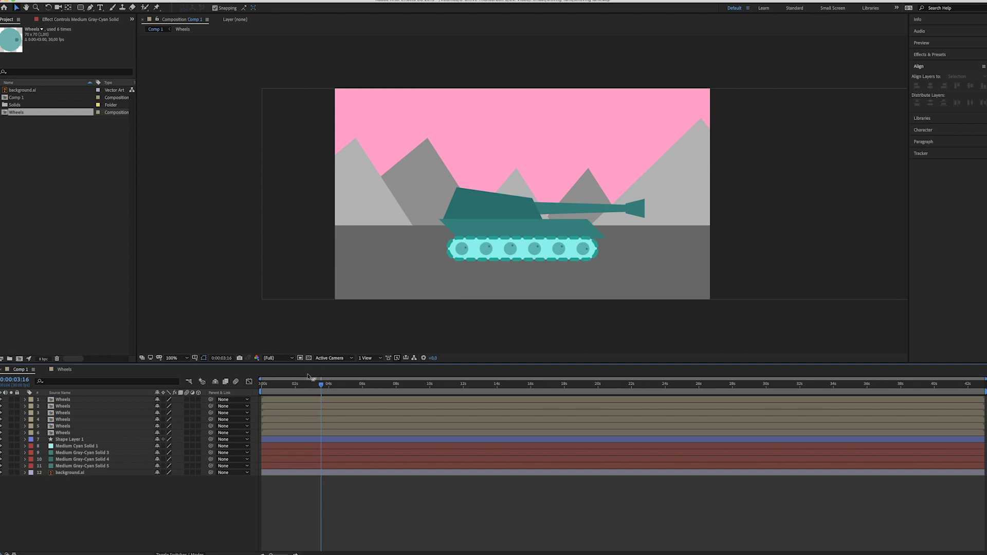
Step: Preview the assembled tank's animation from the first frame
key("Home")
key("space")
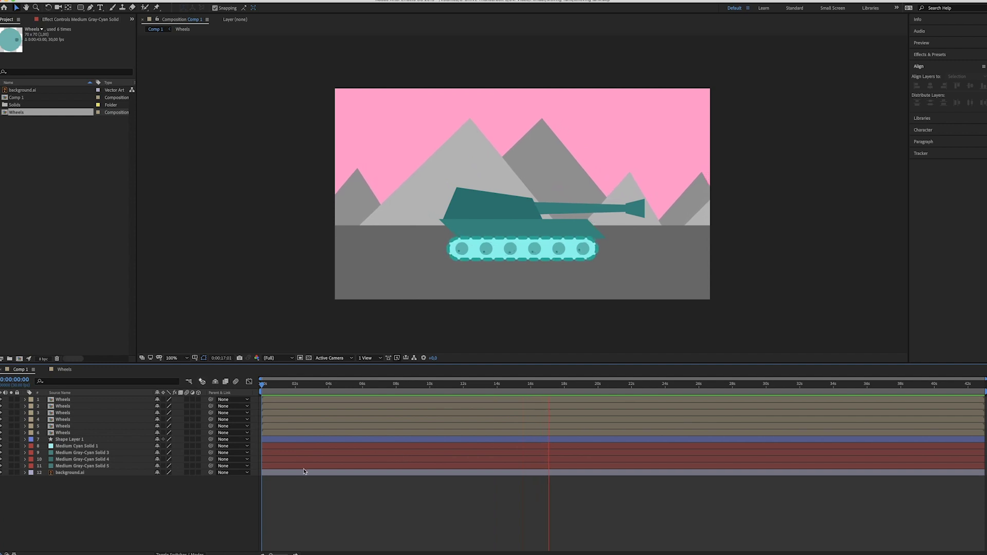
key("space")
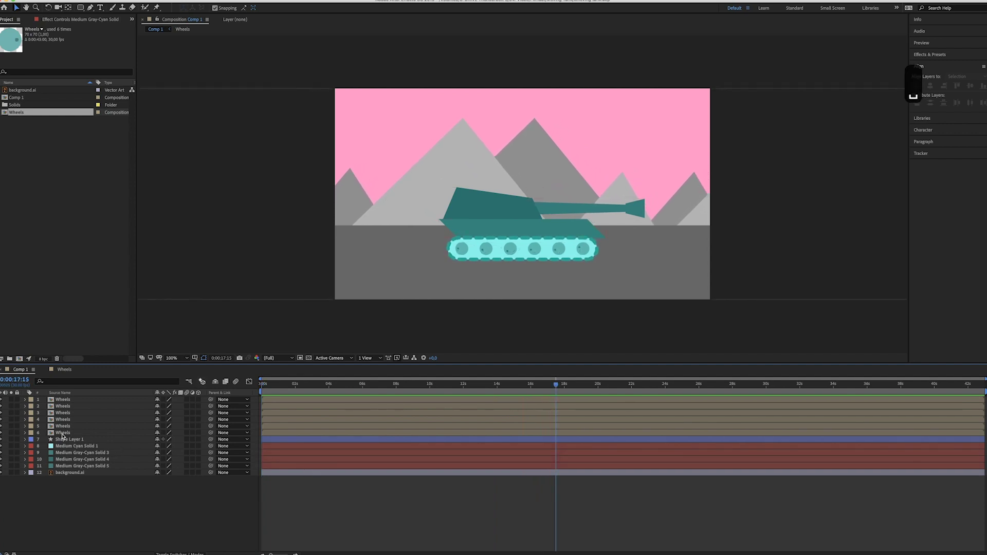
Step: Pre-compose the six Wheels layers, Shape Layer 1 and Medium Cyan Solid 1 into a composition named Wheelsssss
left_click(83, 446)
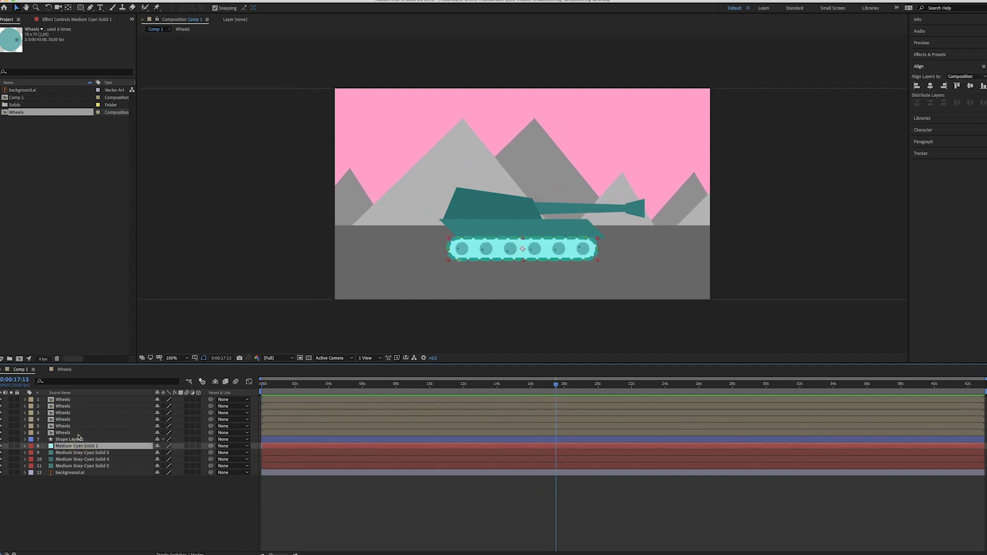
left_click(62, 400, "shift")
right_click(66, 413)
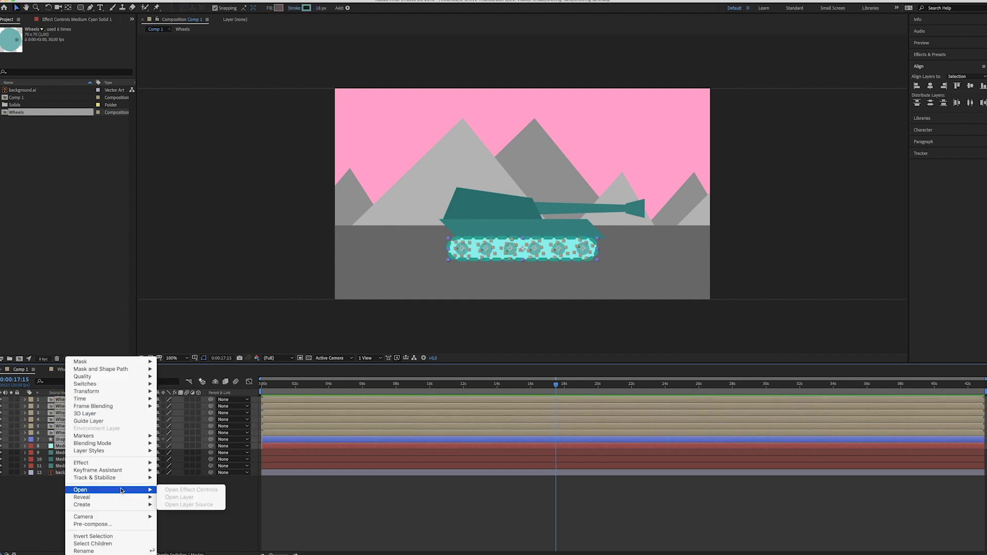
left_click(114, 525)
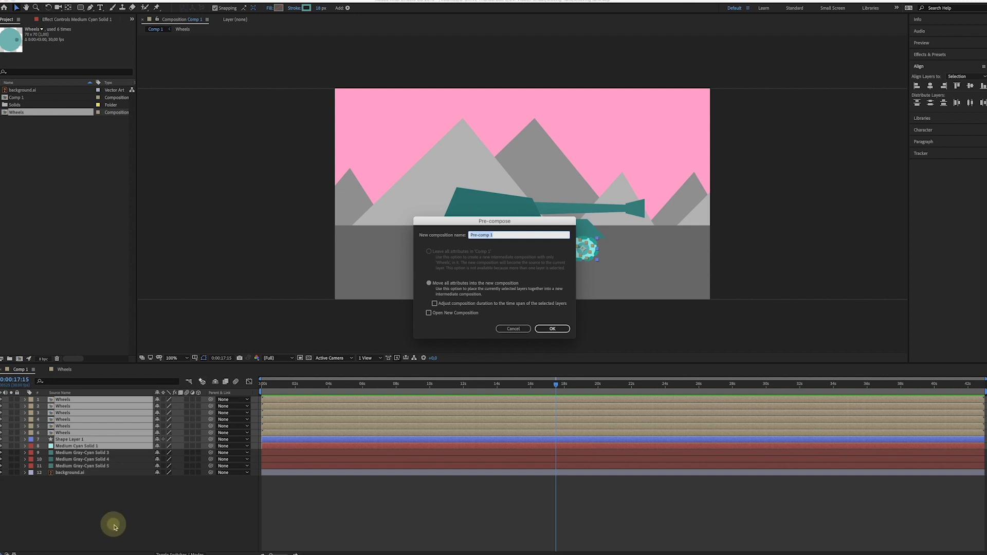
type("Whe")
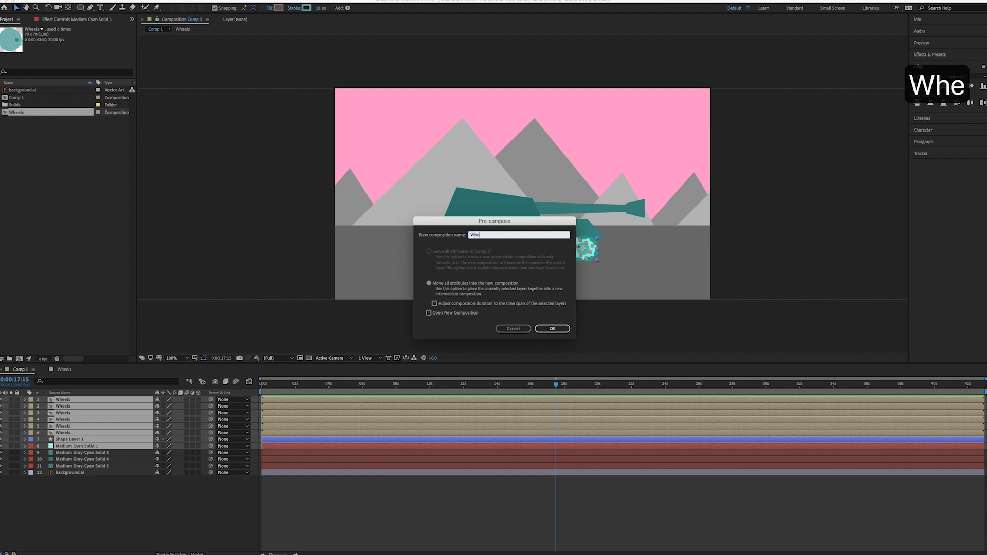
type("elsssss")
key("Return")
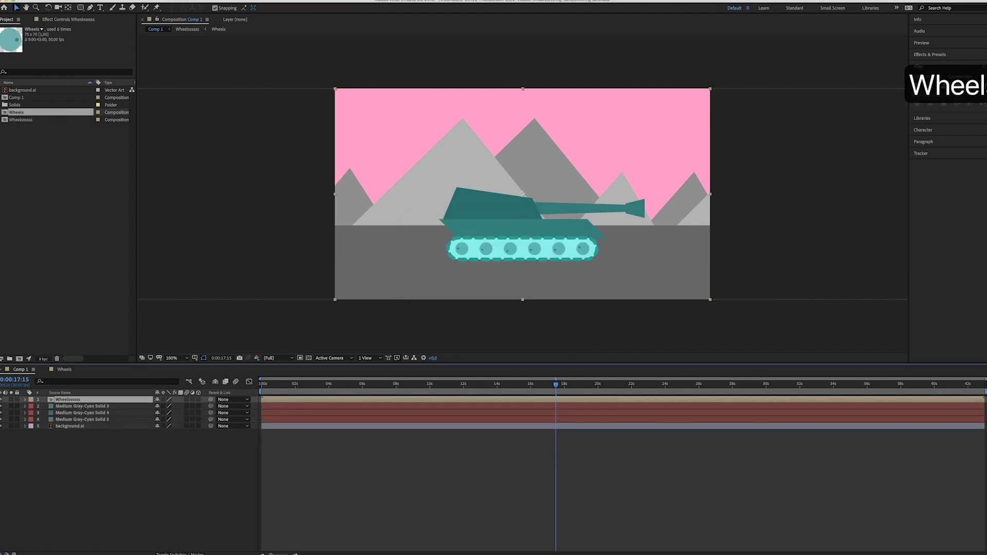
Step: Add position keyframes to the Wheelsssss layer at the first frame and at 0:00:04:01
left_click(25, 400)
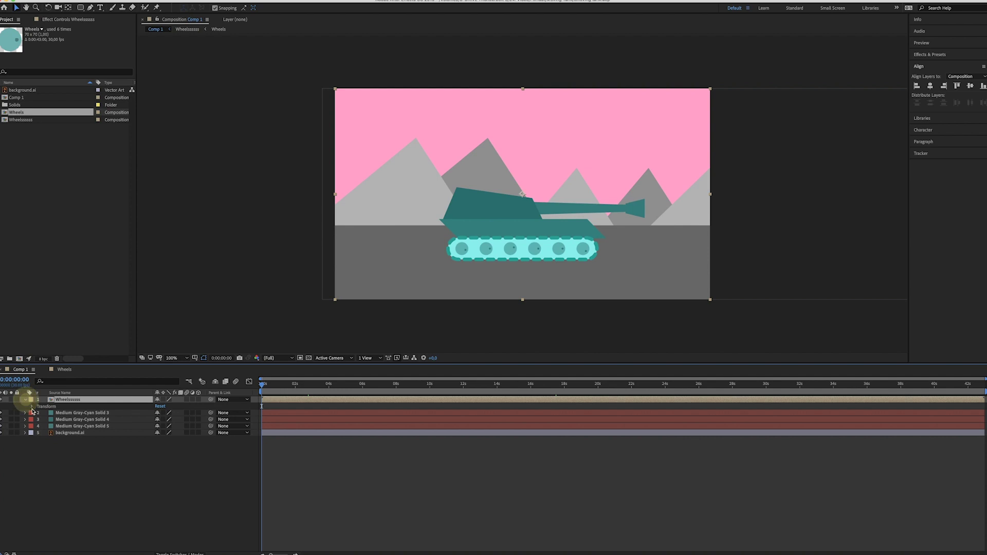
left_click(32, 407)
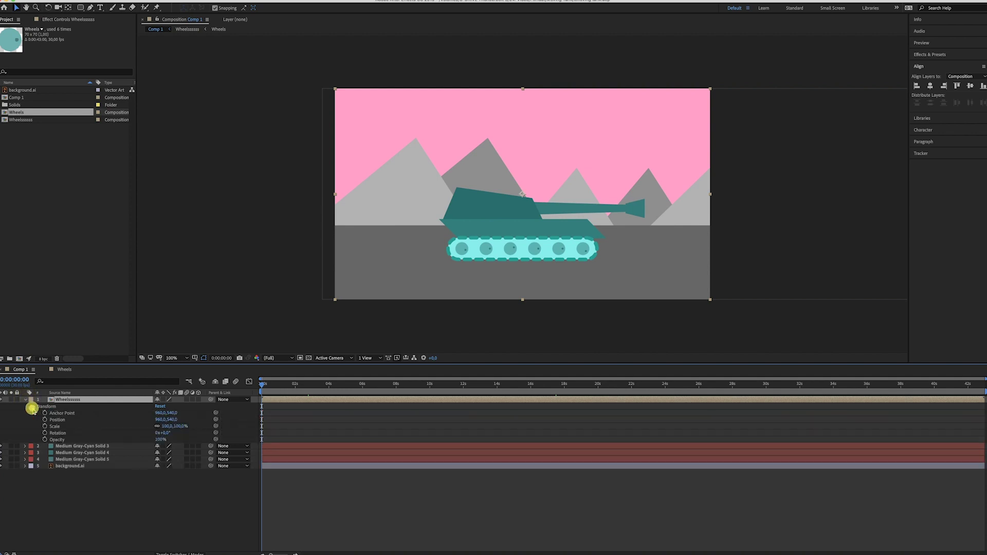
left_click(44, 420)
left_click_drag(303, 389, 326, 387)
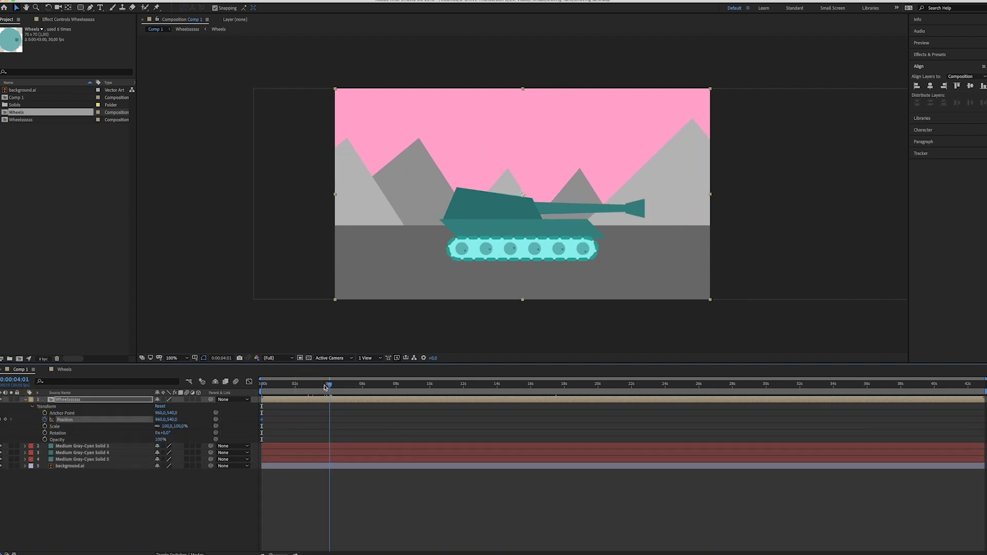
left_click(6, 420)
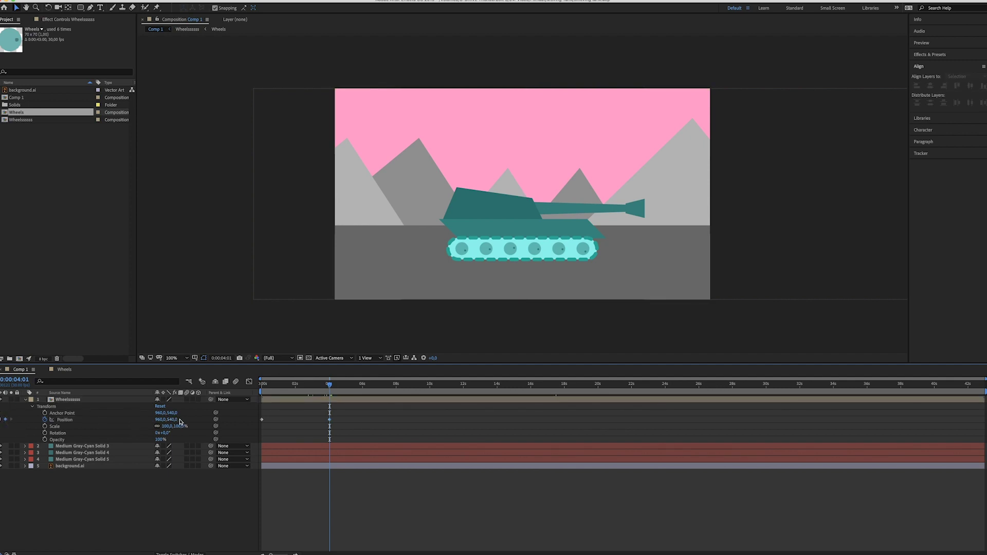
Step: Set the second position keyframe's Y value to 531, bring that keyframe close to the start, and preview the movement
left_click_drag(176, 420, 165, 420)
left_click(296, 414)
left_click_drag(282, 386, 261, 386)
key("space")
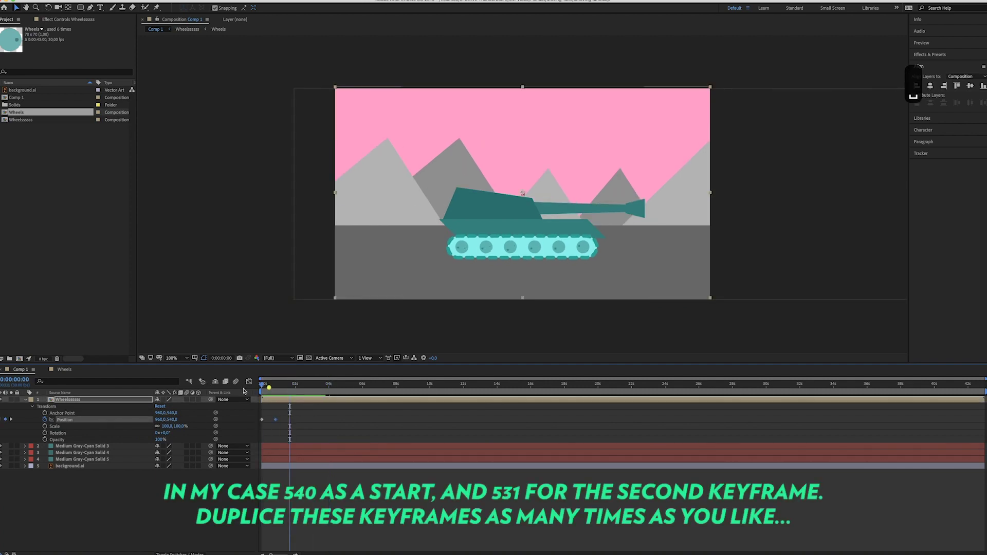
Step: Move the second Wheelsssss position keyframe to 0:00:00:20 and paste a copy of the first keyframe at 0:00:01:10
left_click(262, 420)
key("super+c")
left_click(291, 413)
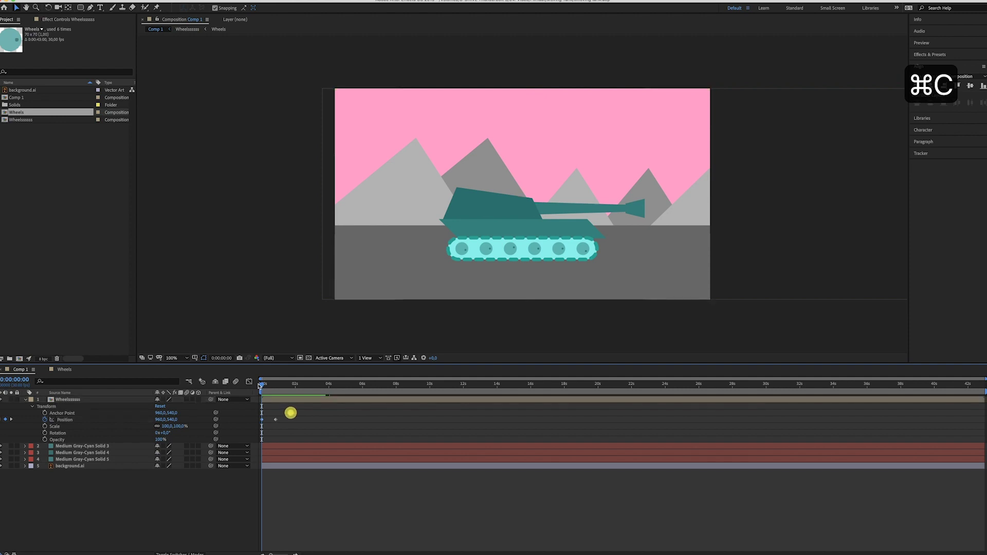
left_click(266, 387)
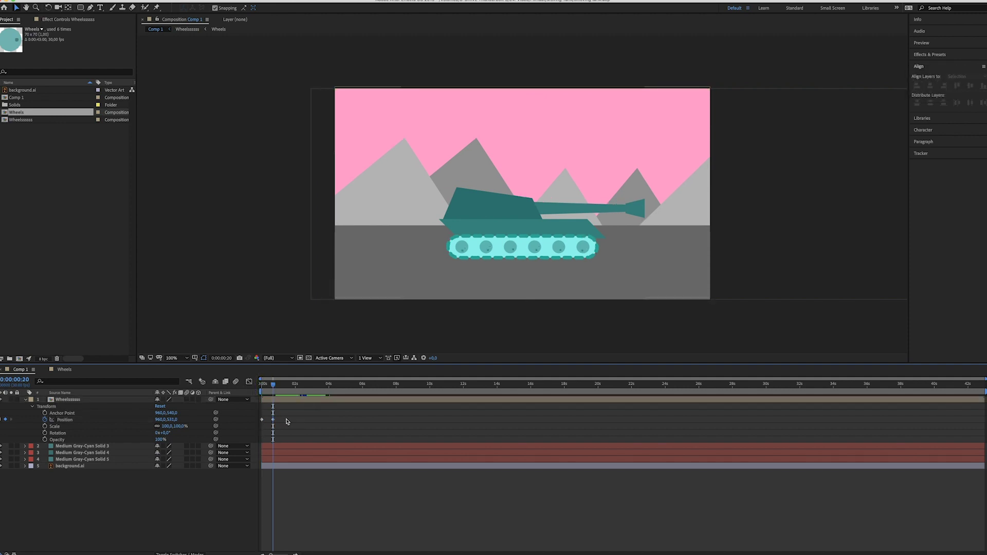
key("shift+super+Right")
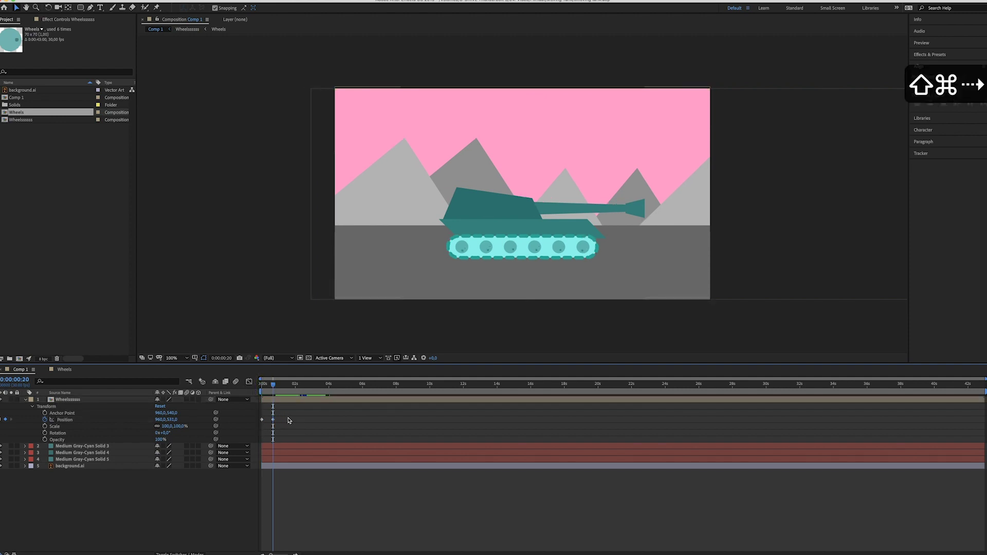
key("shift+super+Right")
left_click(262, 420)
key("super+c")
key("super+v")
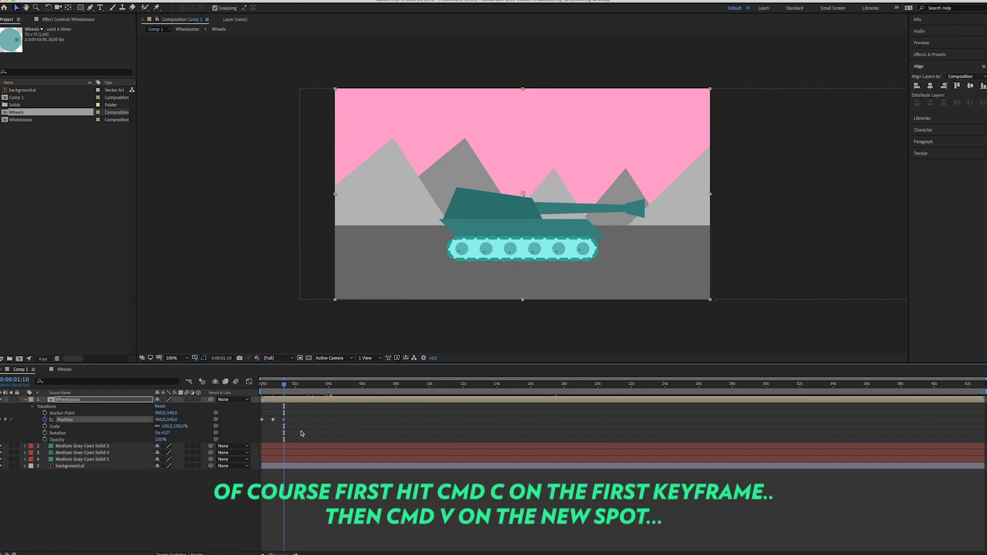
Step: Copy the second and third Wheelsssss position keyframes and paste them at 0:00:02:00
left_click_drag(299, 425, 272, 422)
key("super+c")
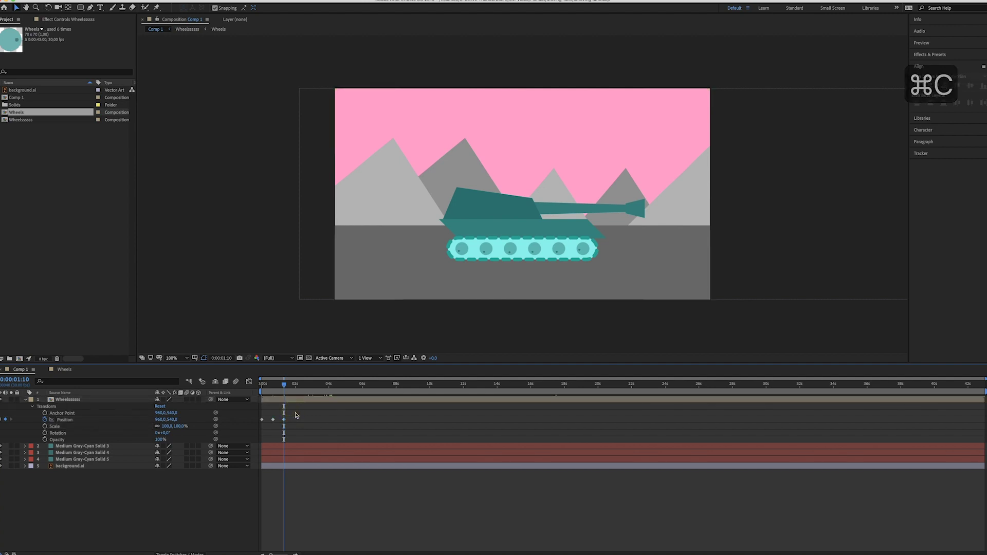
key("super+shift+Right")
key("super+shift+Right")
key("super+v")
left_click(64, 421)
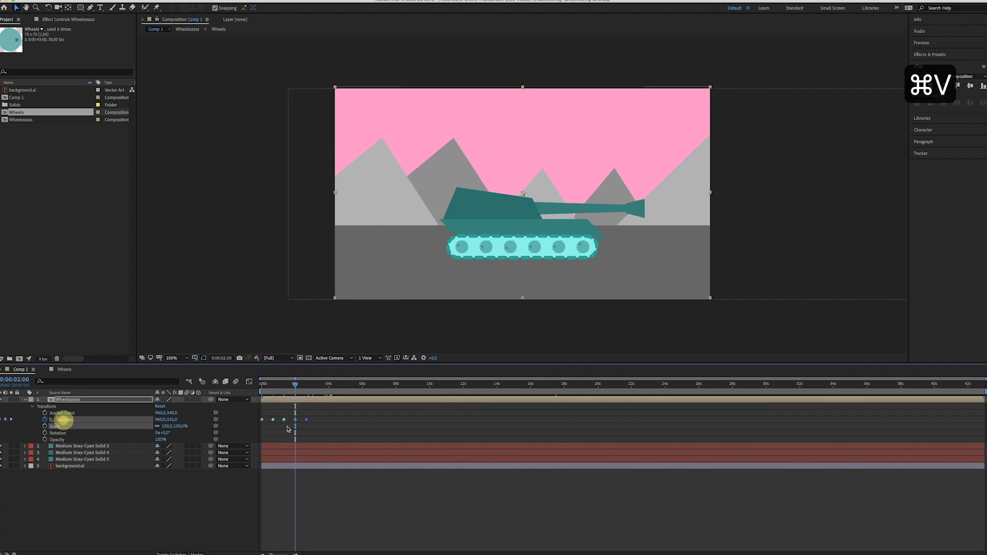
Step: Copy the Wheelsssss position keyframes from 0:00:00:20 through 0:00:02:20 and paste them at 0:00:03:10
left_click(335, 421)
key("super+Right")
key("super+Right")
key("Left")
key("Left")
key("Left")
key("super+Left")
key("super+Left")
key("super+shift+Right")
key("super+shift+Right")
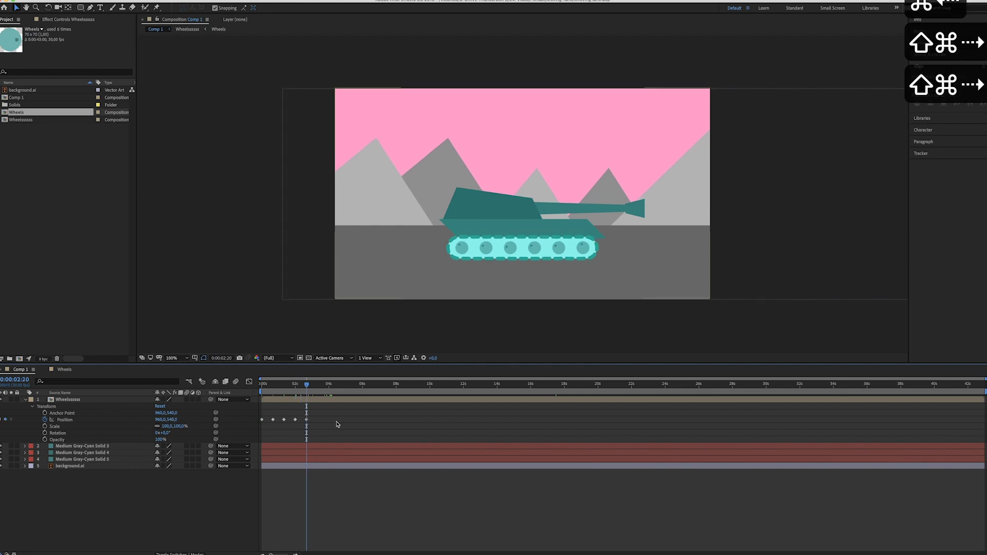
left_click(308, 421)
key("super+c")
left_click(328, 419)
key("super+shift+Right")
key("shift+super+Right")
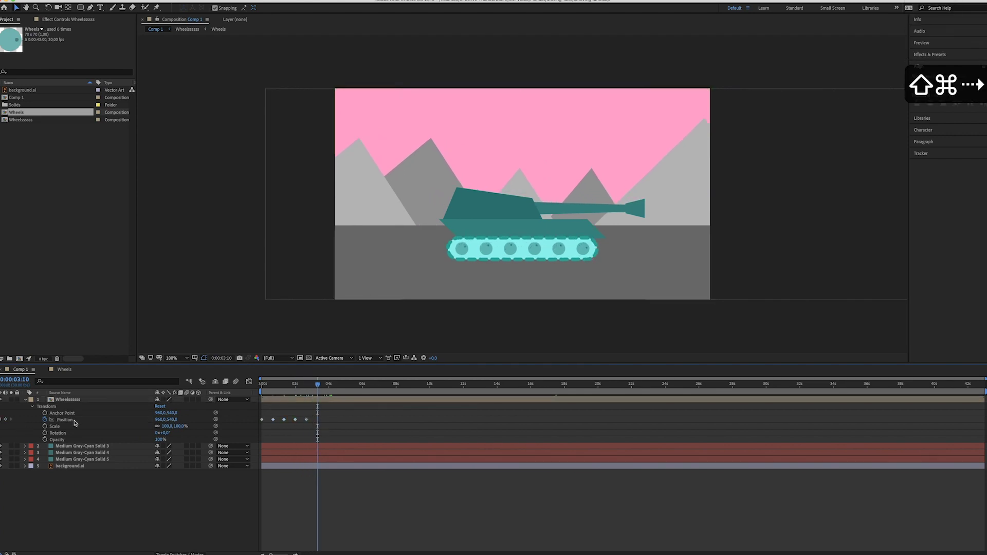
key("super+v")
left_click(363, 420)
Step: Preview the repeated bounce of the wheels from the first frame
left_click_drag(363, 425, 251, 413)
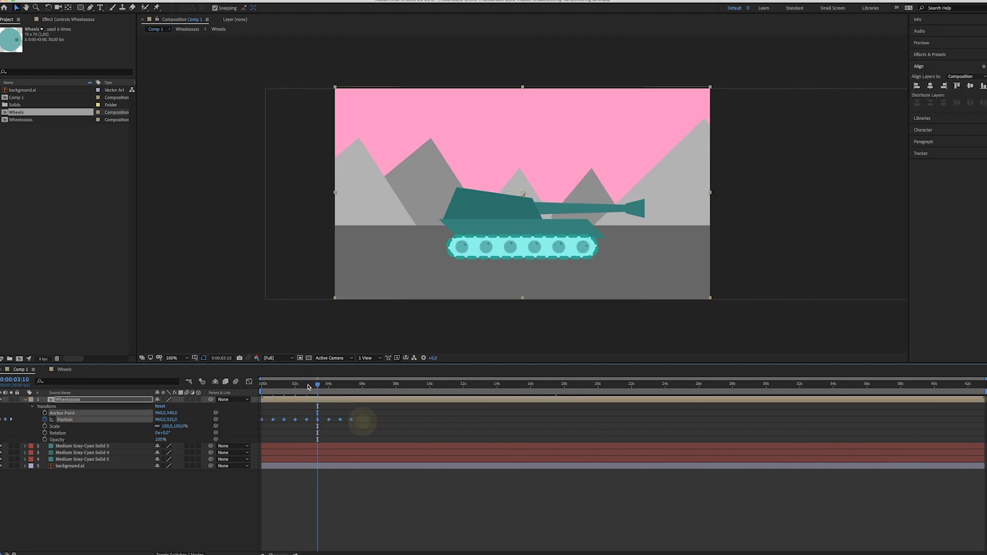
left_click_drag(307, 384, 260, 385)
key("space")
key("space")
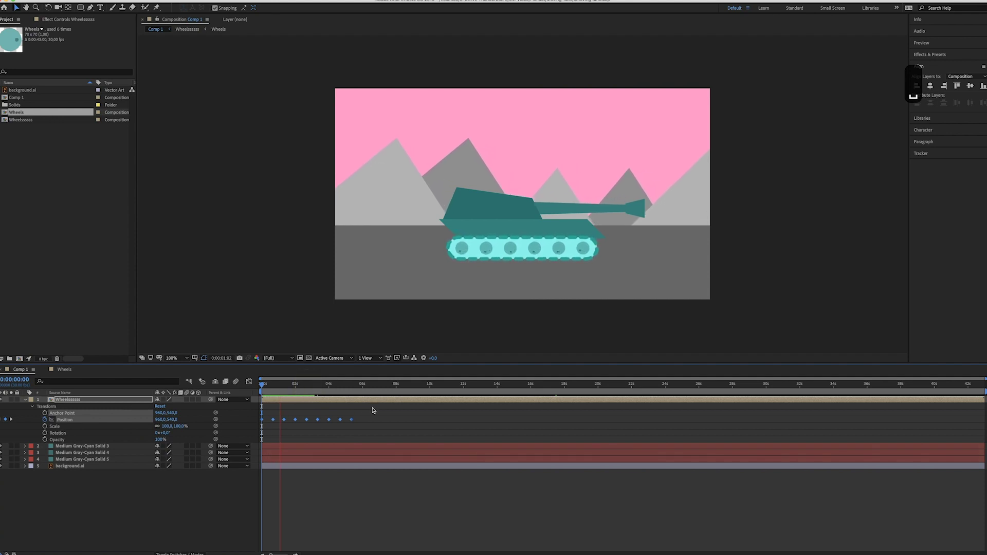
key("space")
left_click(375, 410)
Step: Apply Easy Ease to all Wheelsssss position keyframes and preview the bounce from the first frame
left_click_drag(367, 425, 258, 420)
right_click(261, 420)
mouse_move(303, 508)
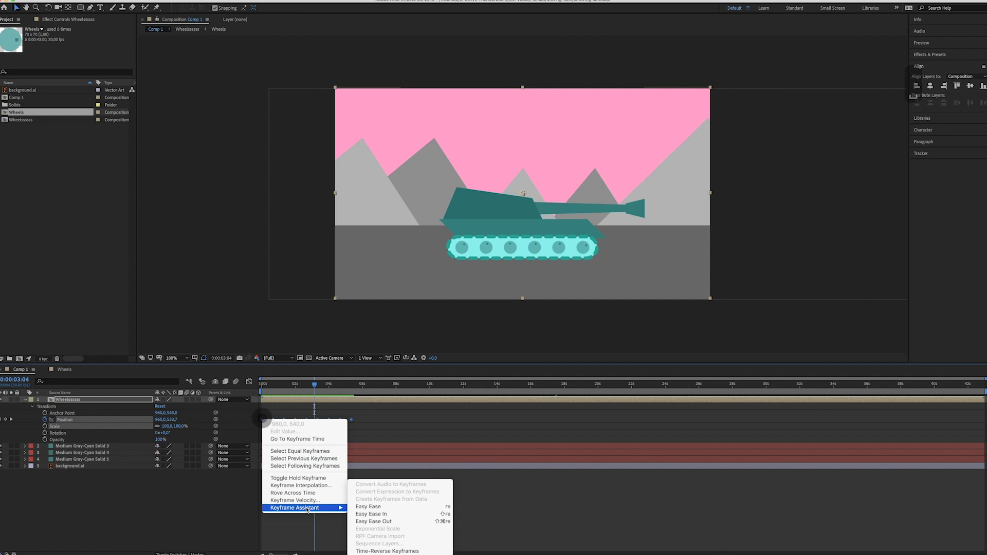
left_click(369, 433)
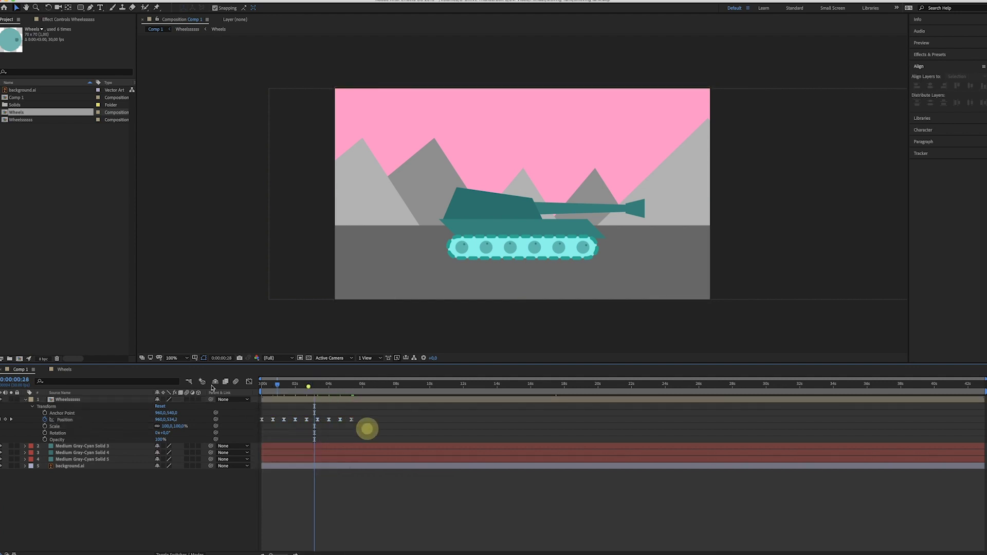
left_click_drag(309, 386, 228, 388)
key("space")
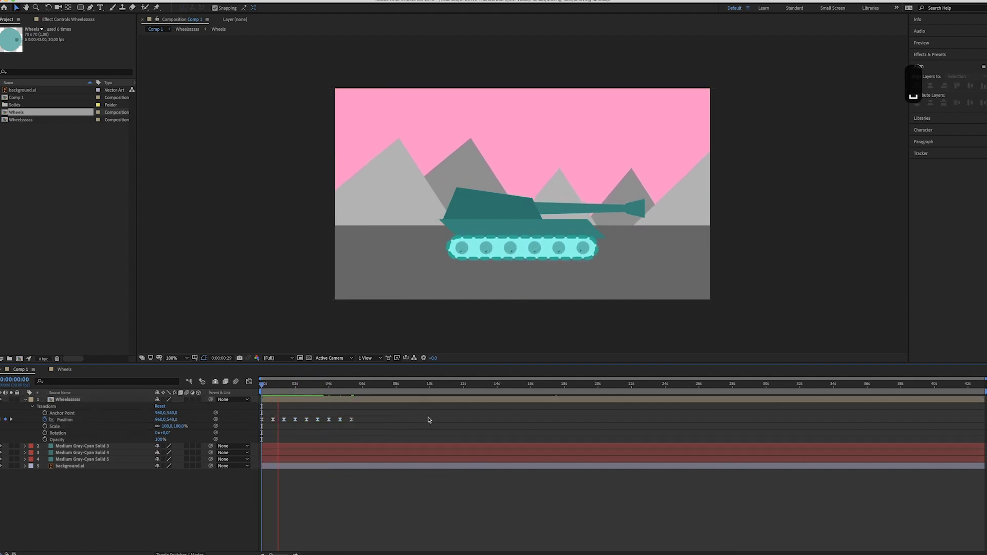
key("space")
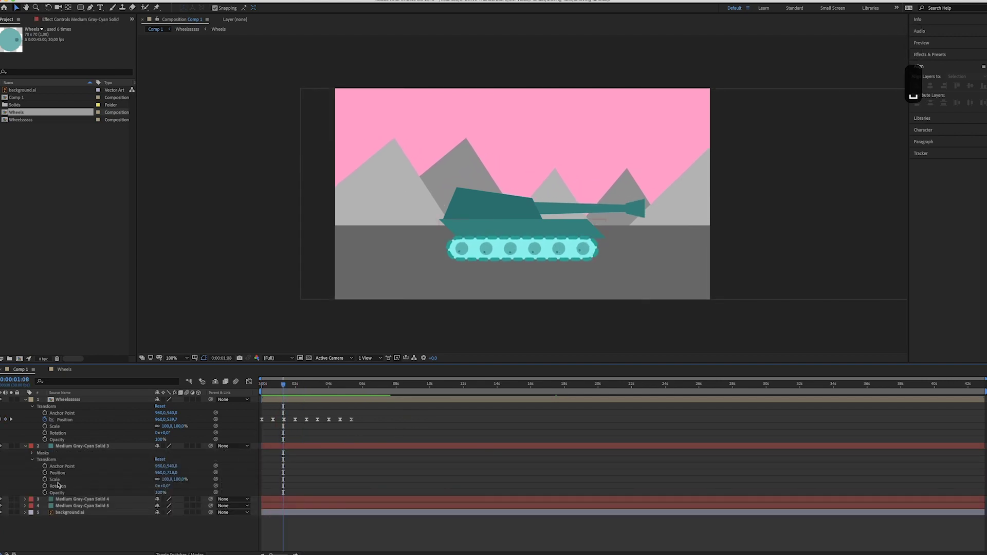
Step: Link the position of Medium Gray-Cyan Solid 3 to the Wheelsssss layer's position and preview the motion
left_click(94, 447)
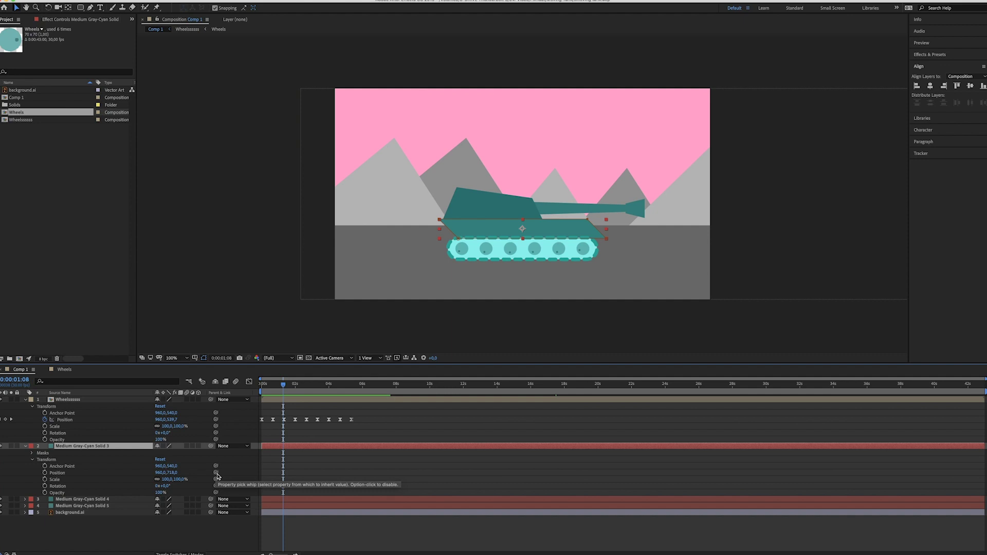
left_click(58, 473)
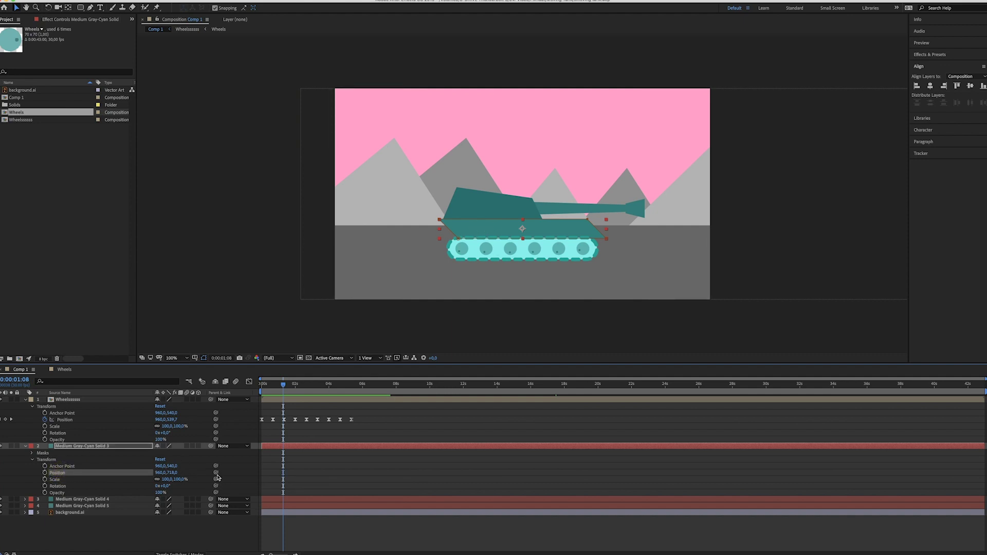
left_click_drag(216, 472, 71, 424)
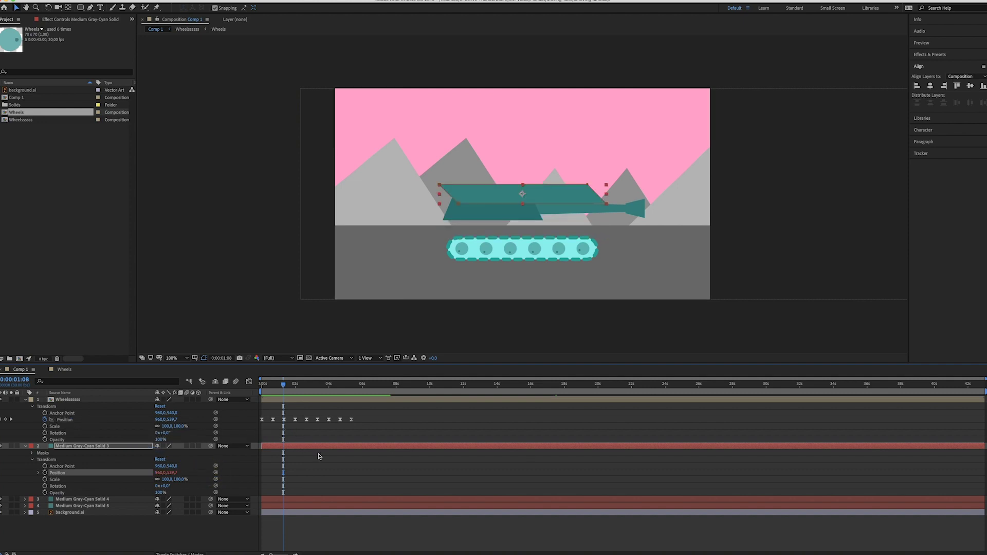
left_click(323, 466)
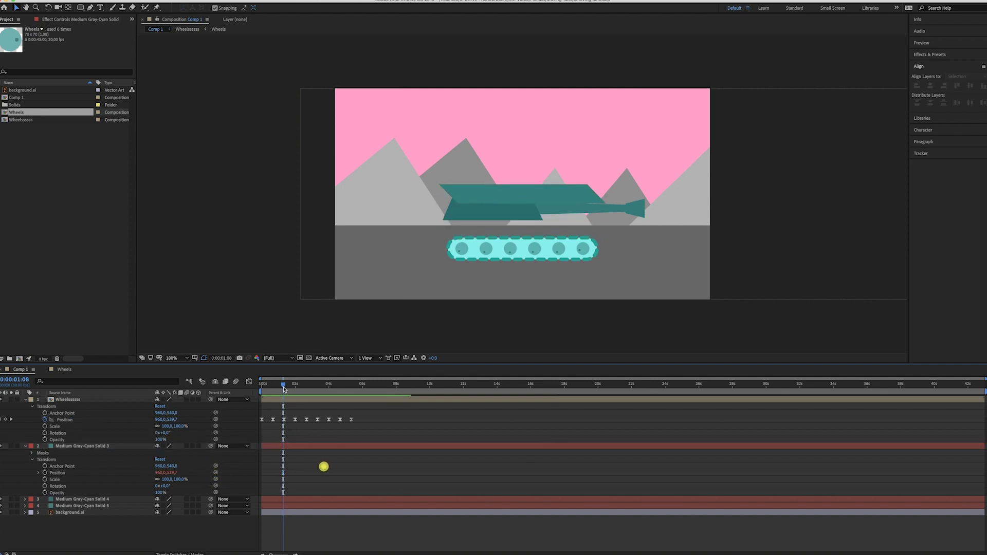
key("Home")
key("space")
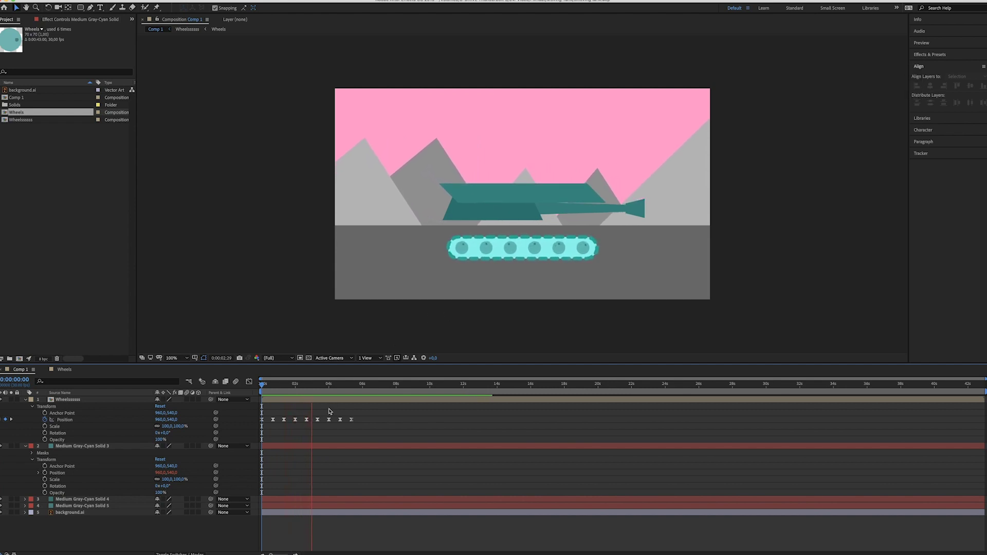
key("space")
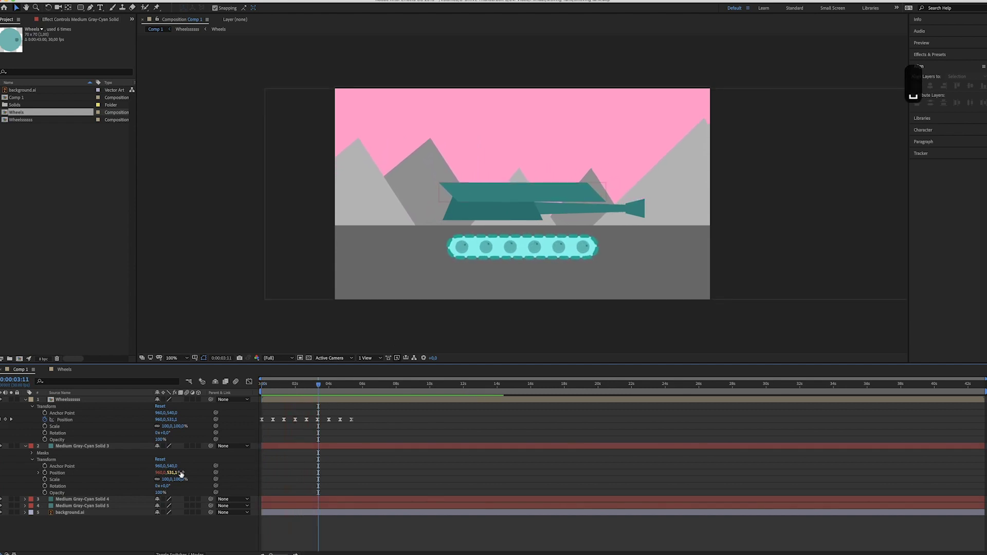
Step: Set the anchor point Y of Medium Gray-Cyan Solid 3 to about 363 so the hull sits on the track, and preview
left_click(57, 467)
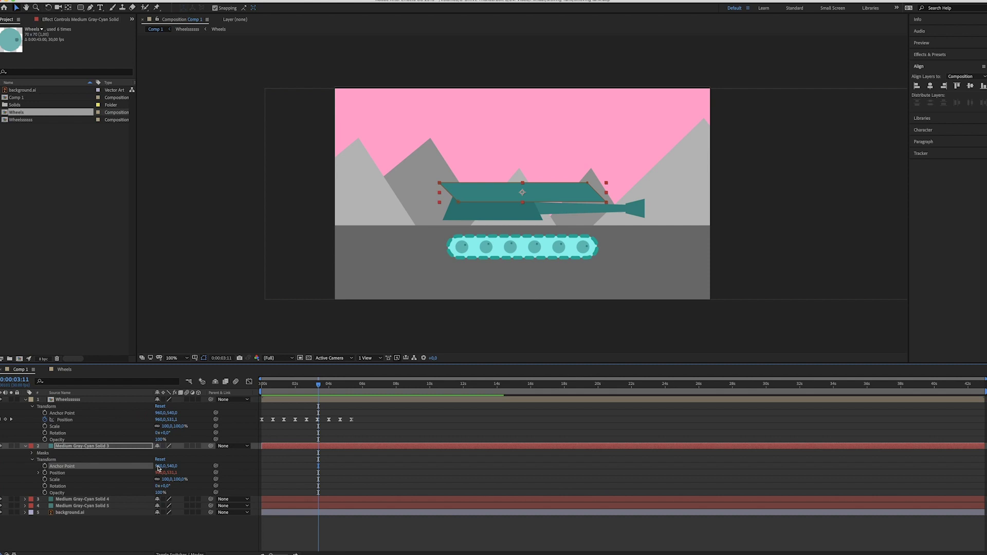
left_click_drag(175, 467, 86, 489)
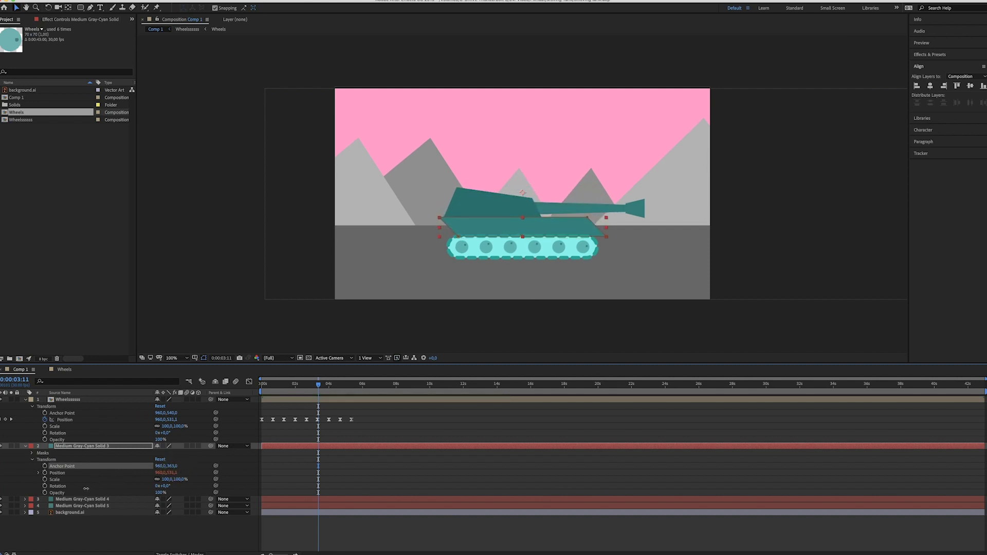
left_click(335, 474)
left_click_drag(286, 386, 259, 386)
key("space")
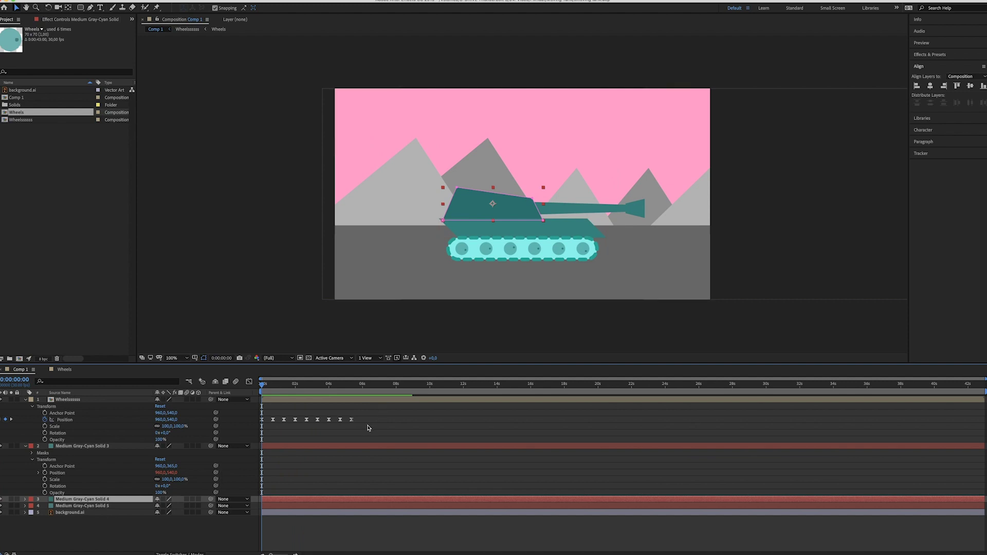
Step: Copy all Wheelsssss position keyframes onto the position of Medium Gray-Cyan Solid 4, starting at the first frame
left_click_drag(367, 428, 264, 422)
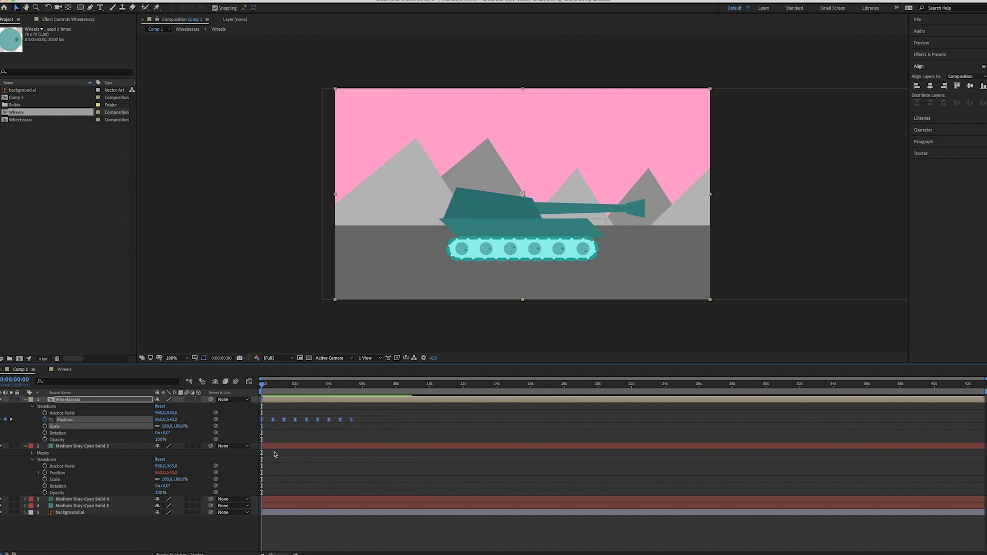
key("super+c")
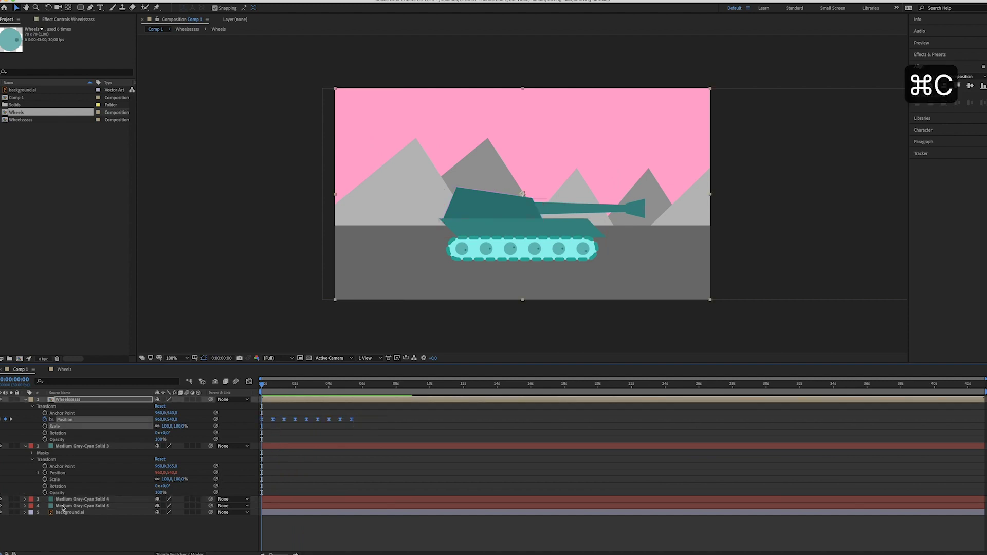
left_click(25, 499)
left_click(32, 513)
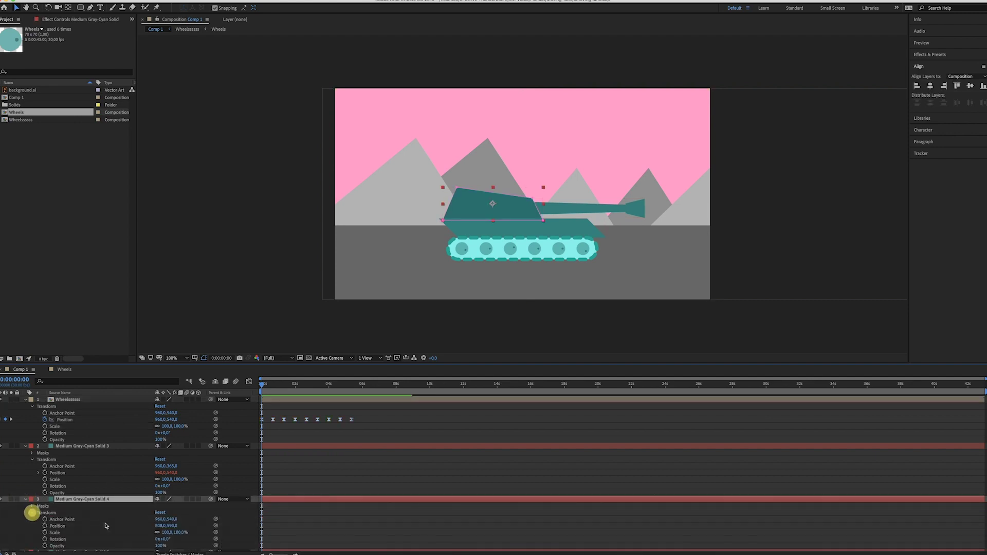
left_click(56, 526)
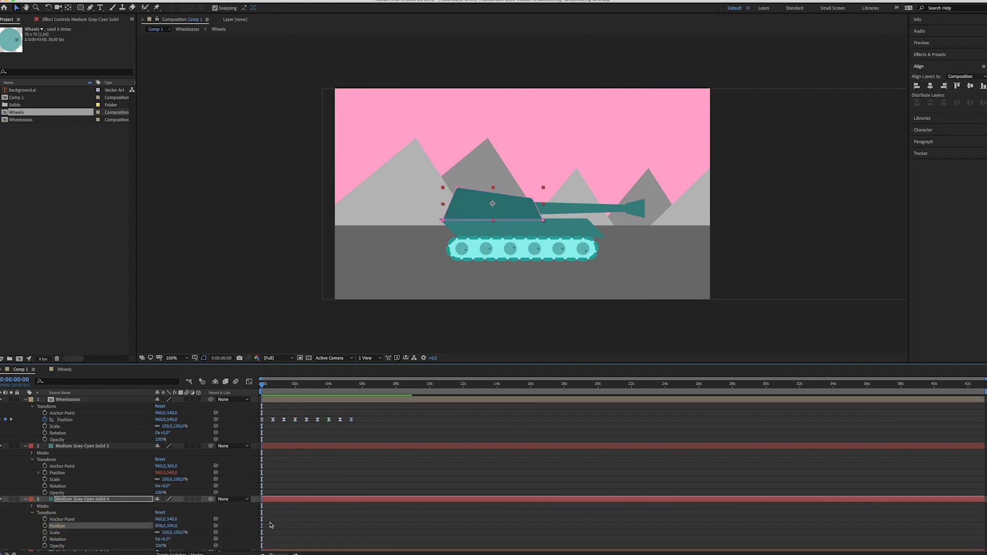
left_click(269, 520)
left_click(277, 501)
left_click(54, 527)
key("super+v")
left_click(279, 515)
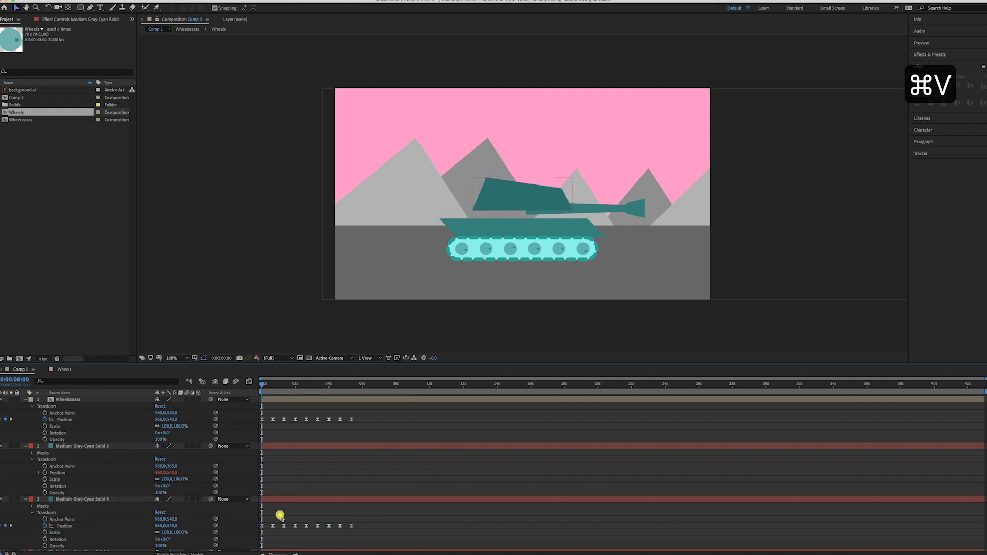
Step: Set the Y position of Medium Gray-Cyan Solid 4 to 535 at the 0:00:00:20 keyframe
key("k")
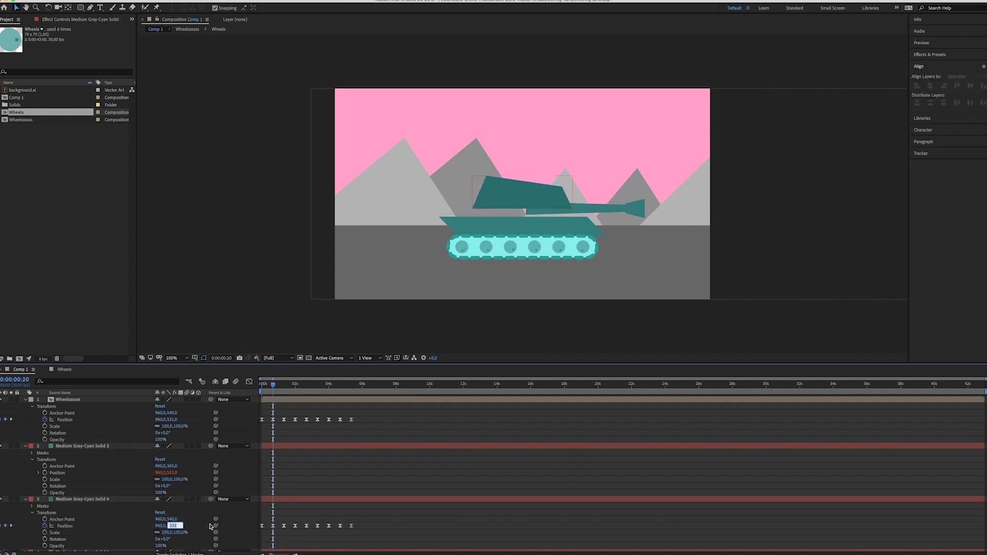
type("535")
key("Return")
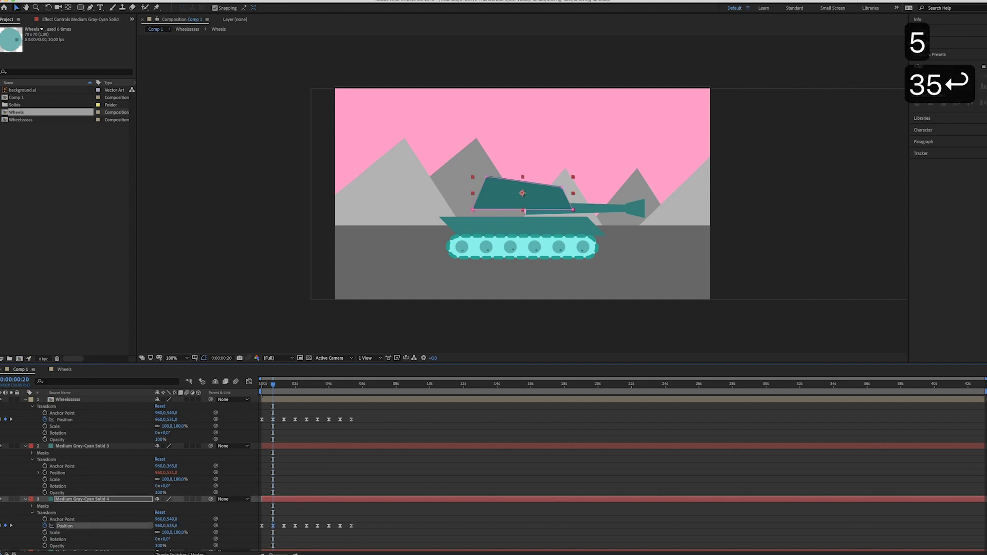
left_click(302, 520)
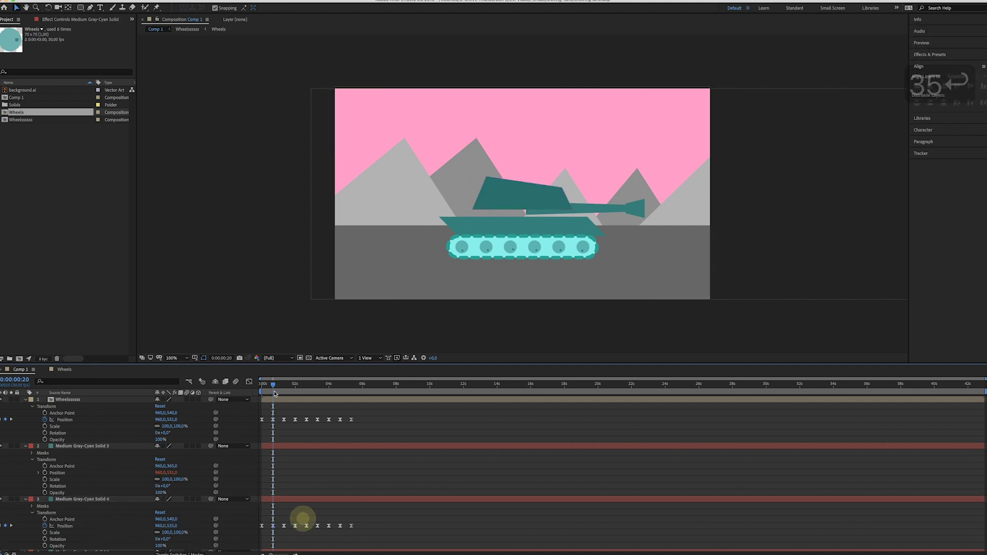
Step: Copy Medium Gray-Cyan Solid 4's position keyframe at 0:00:00:20 and replace its keyframe at 0:00:02:00 with it
left_click(272, 526)
key("super+c")
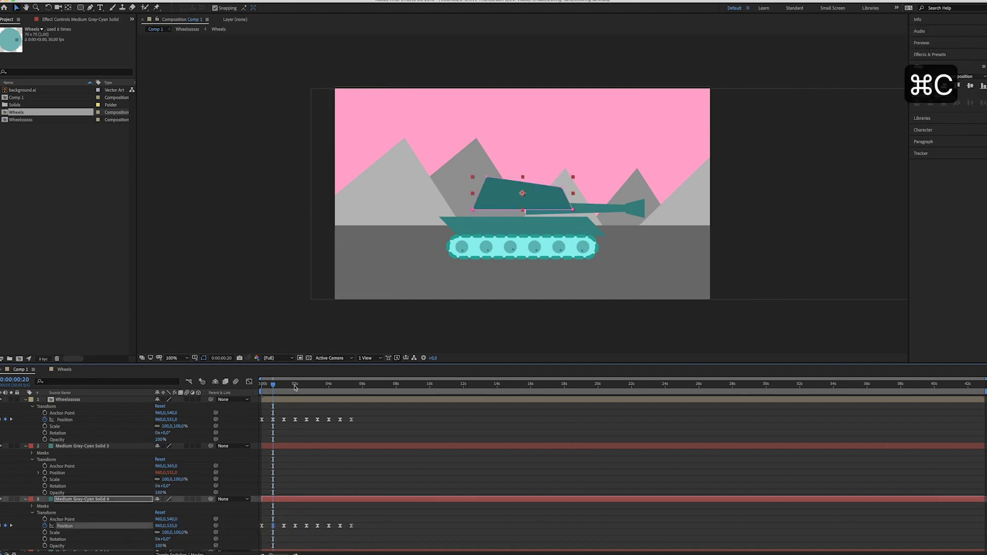
left_click_drag(298, 389, 296, 391)
left_click(10, 526)
key("BackSpace")
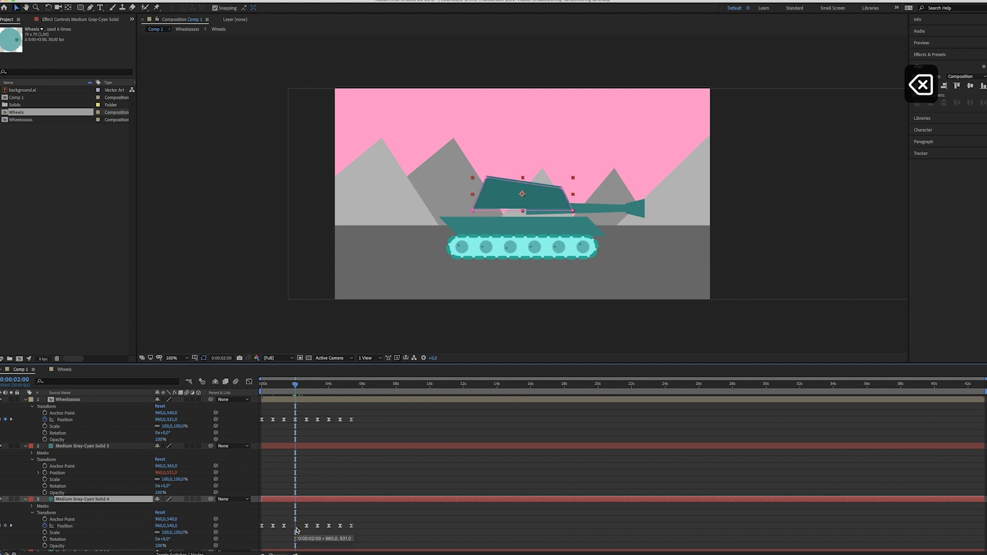
key("super+v")
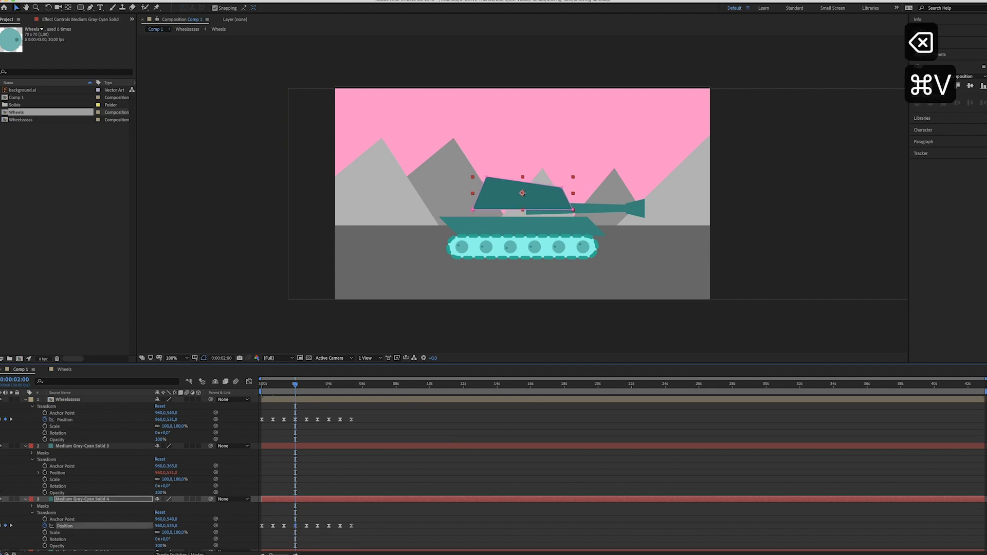
Step: Replace the position keyframes of Medium Gray-Cyan Solid 4 at 0:00:03:10 and 0:00:04:20 with the copied keyframe
left_click(11, 526)
left_click(10, 526)
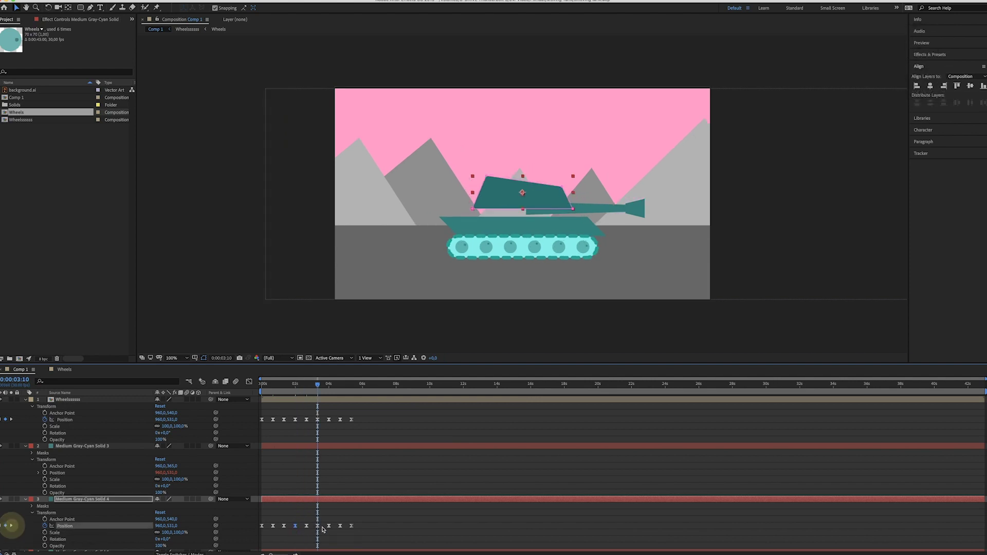
key("BackSpace")
key("super+v")
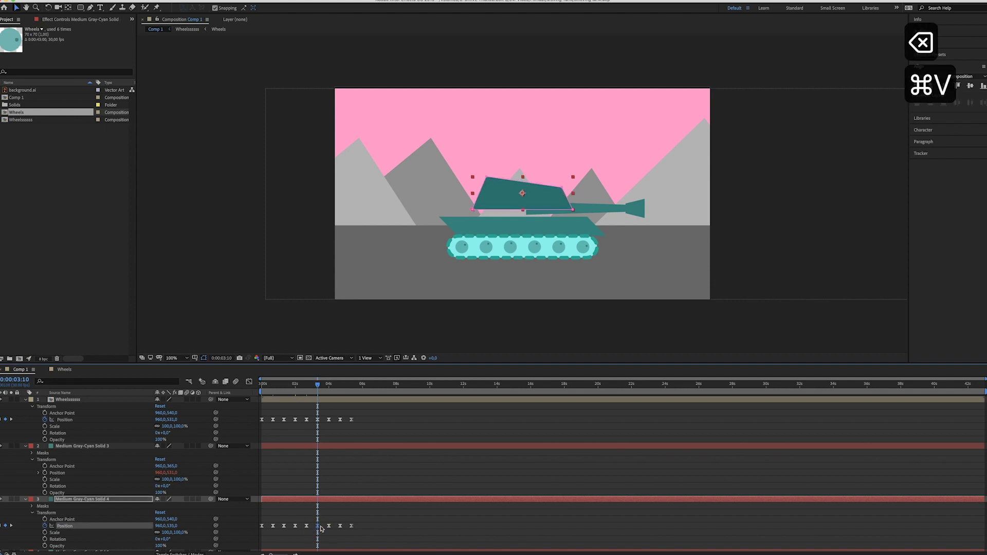
left_click(11, 526)
left_click(11, 526)
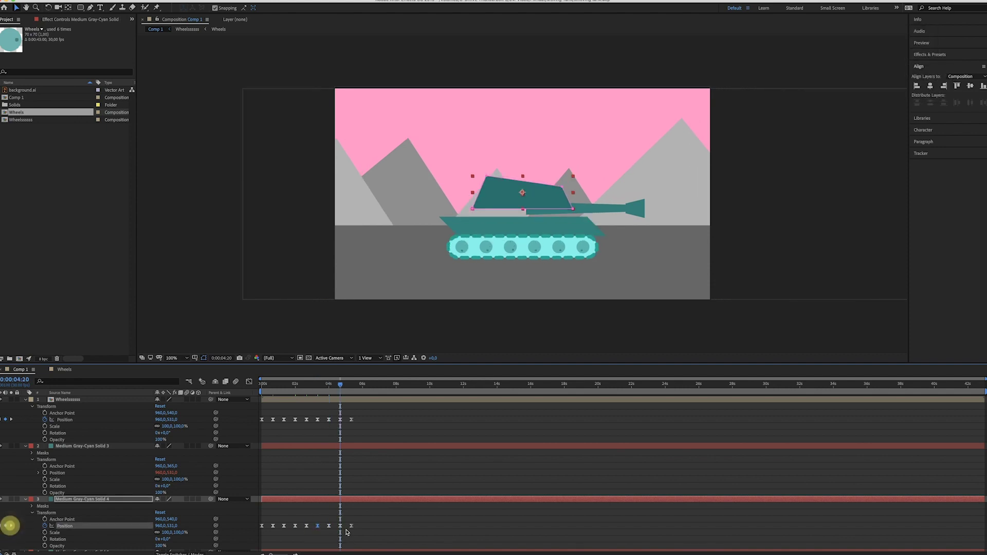
left_click(340, 526)
key("BackSpace")
key("super+v")
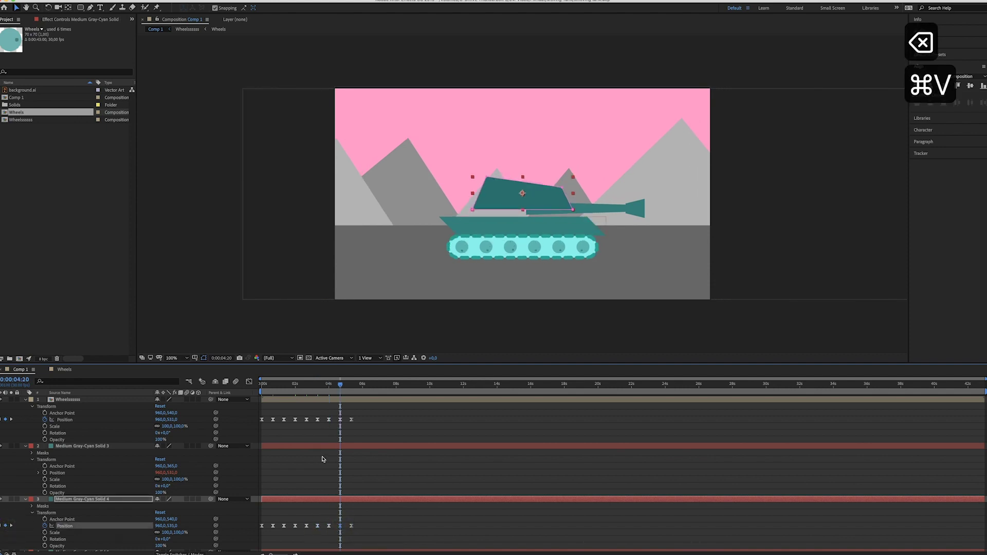
Step: Preview the turret's bounce and set the anchor point of Medium Gray-Cyan Solid 4 to about 1093, 496 so it sits on the hull
left_click_drag(307, 385, 287, 385)
key("space")
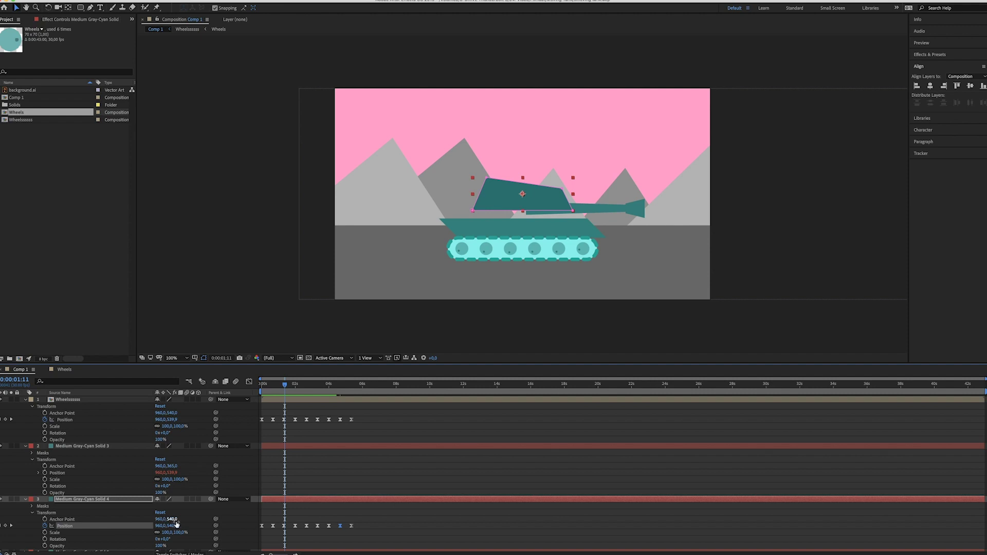
left_click_drag(176, 525, 216, 524)
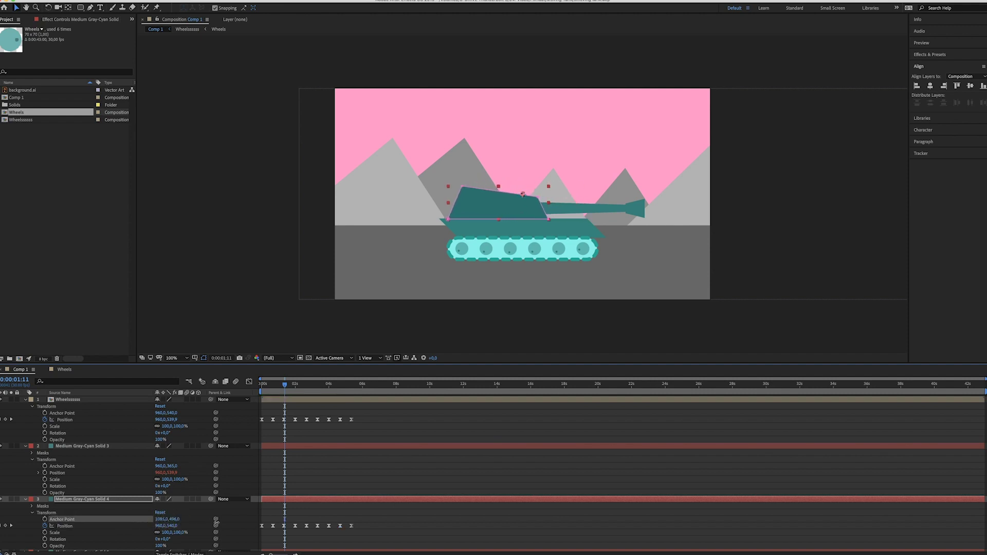
left_click(317, 384)
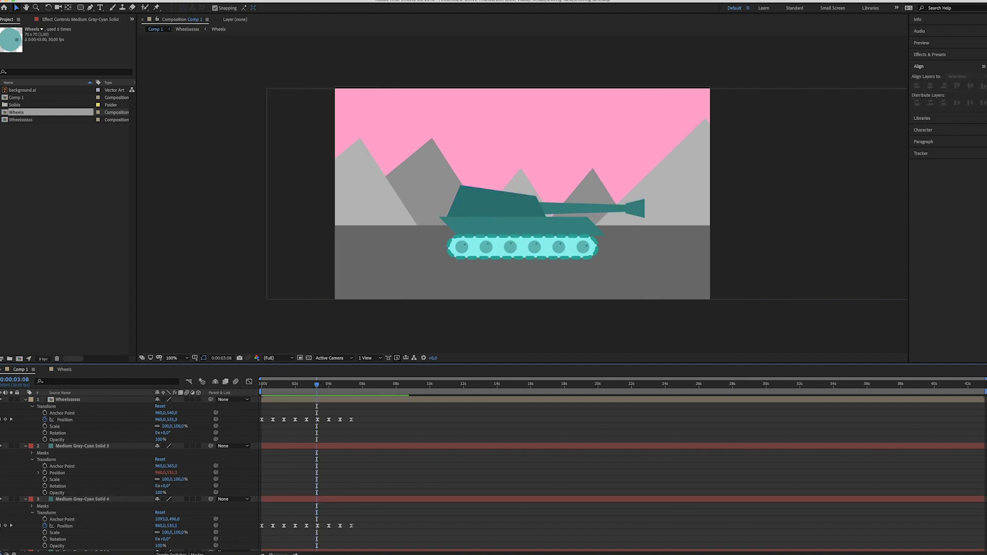
Step: Link the position of Medium Gray-Cyan Solid 5 to the position of Medium Gray-Cyan Solid 3 and preview the motion
scroll(30, 509, "down", 1)
scroll(58, 541, "down", 1)
left_click(32, 542)
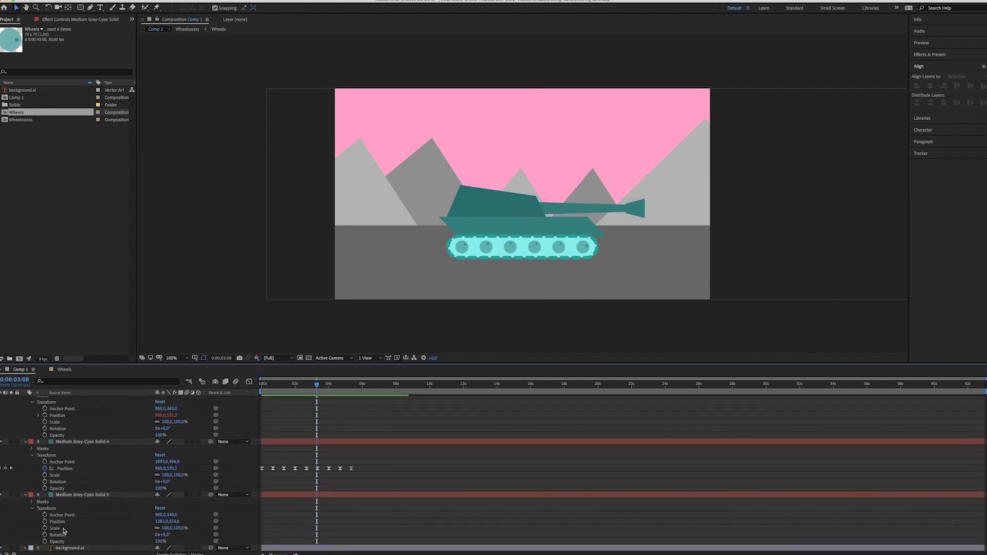
left_click(61, 522)
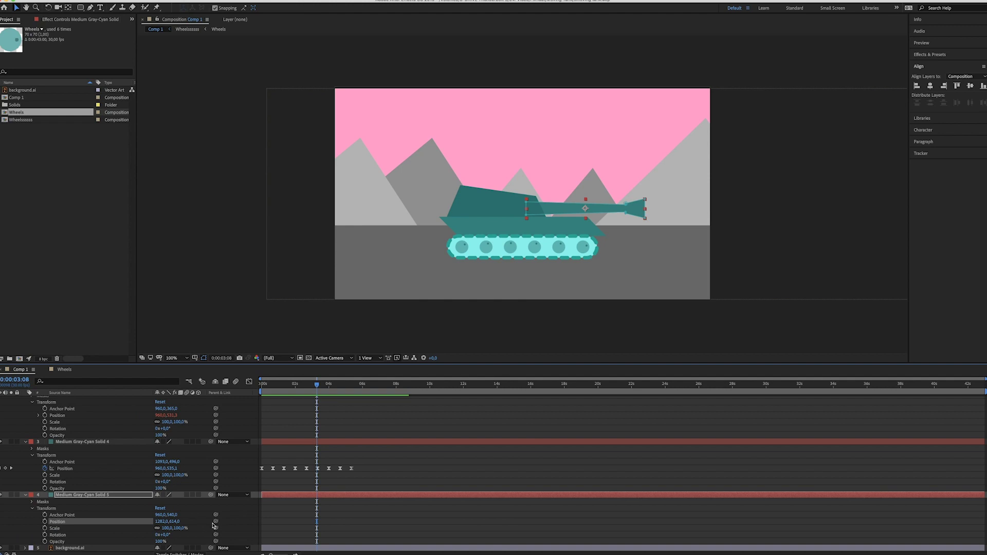
scroll(221, 538, "up", 1)
left_click_drag(216, 535, 71, 433)
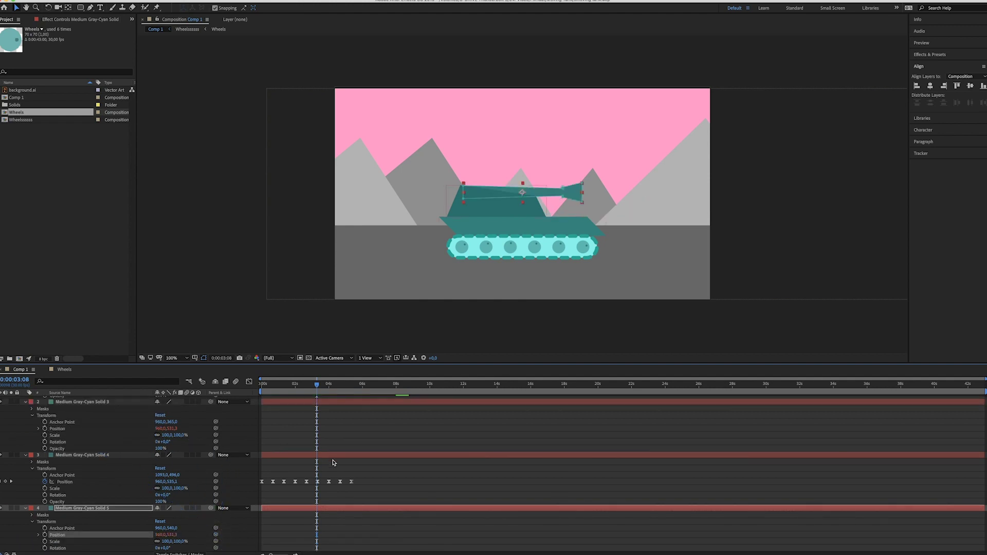
left_click(331, 433)
left_click(294, 386)
key("space")
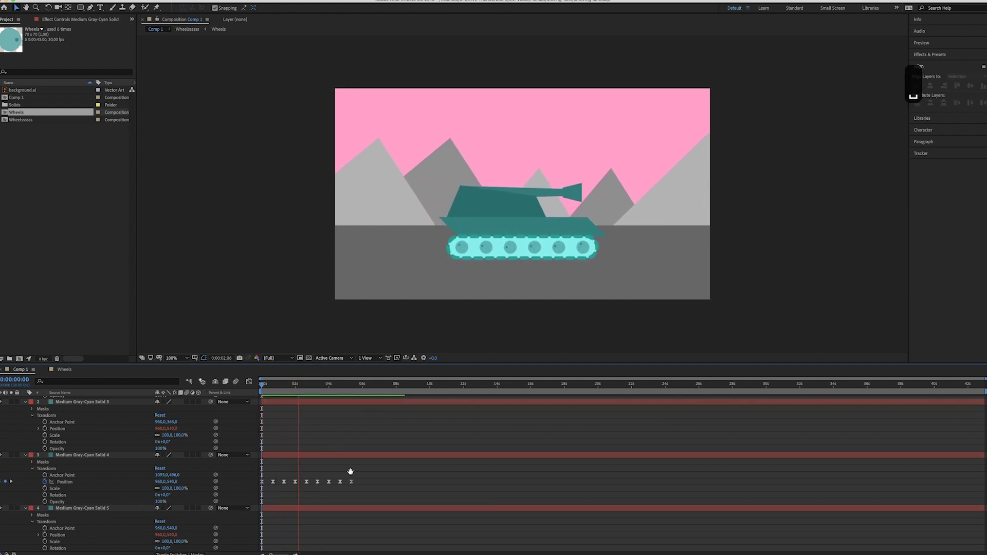
Step: Set the anchor point of Medium Gray-Cyan Solid 5 to about 623, 476 so the cannon meets the turret, and preview the animation from the first frame
left_click(310, 509)
scroll(282, 478, "down", 2)
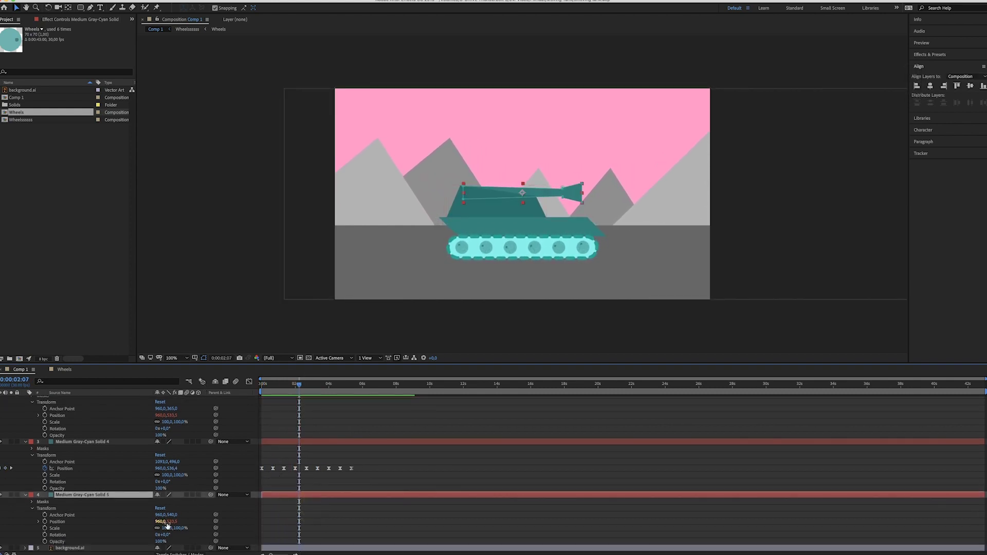
left_click_drag(174, 516, 10, 517)
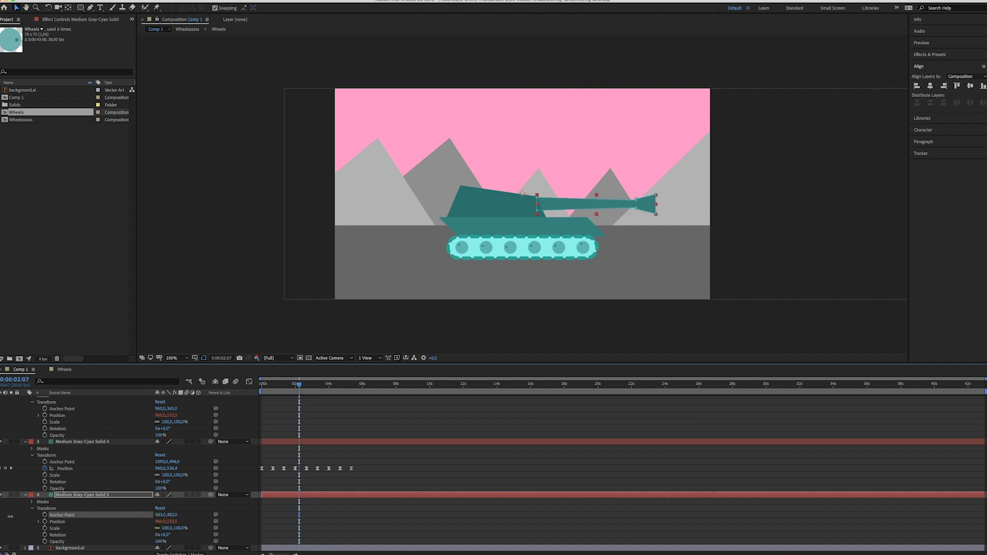
left_click_drag(172, 514, 171, 514)
left_click(382, 514)
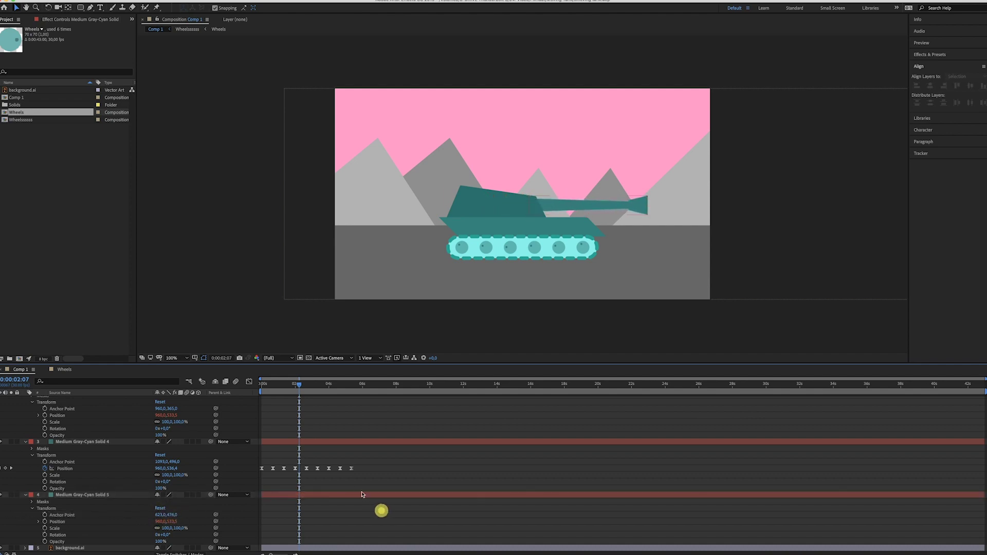
left_click_drag(293, 386, 203, 387)
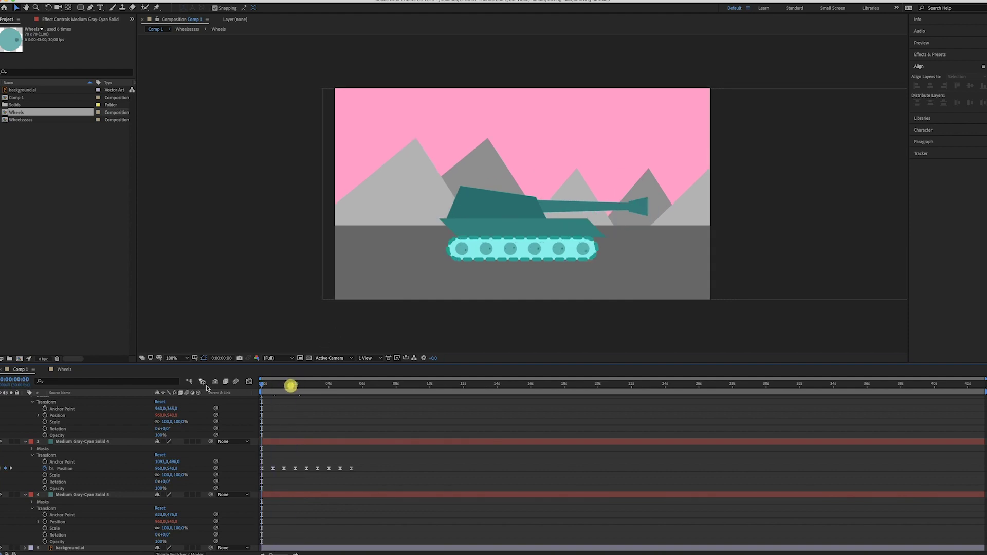
key("space")
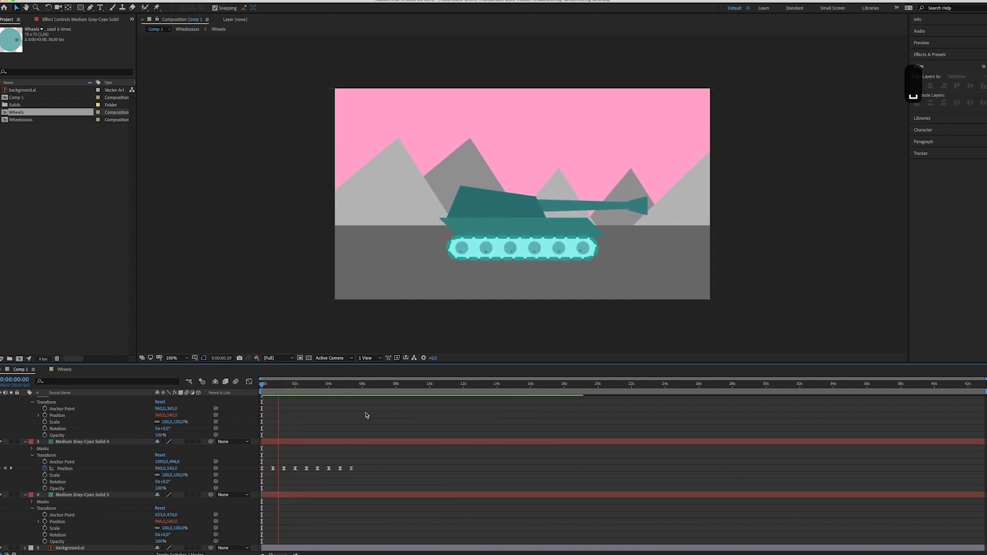
key("space")
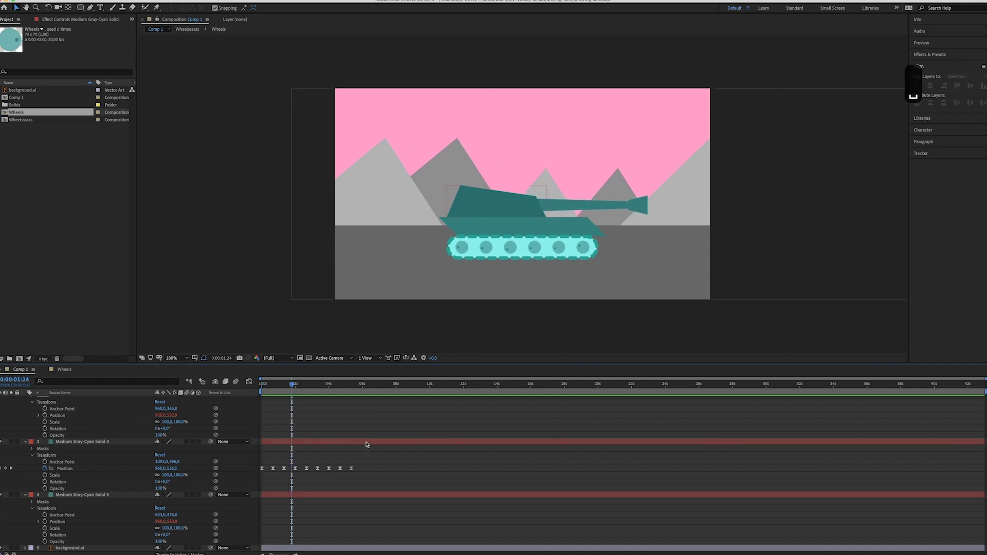
scroll(366, 444, "up", 3)
key("space")
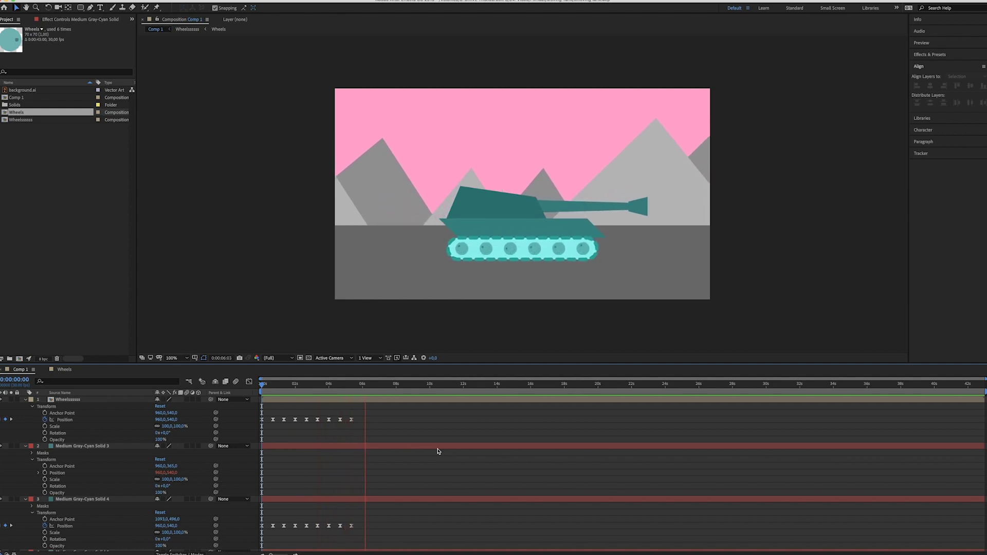
key("space")
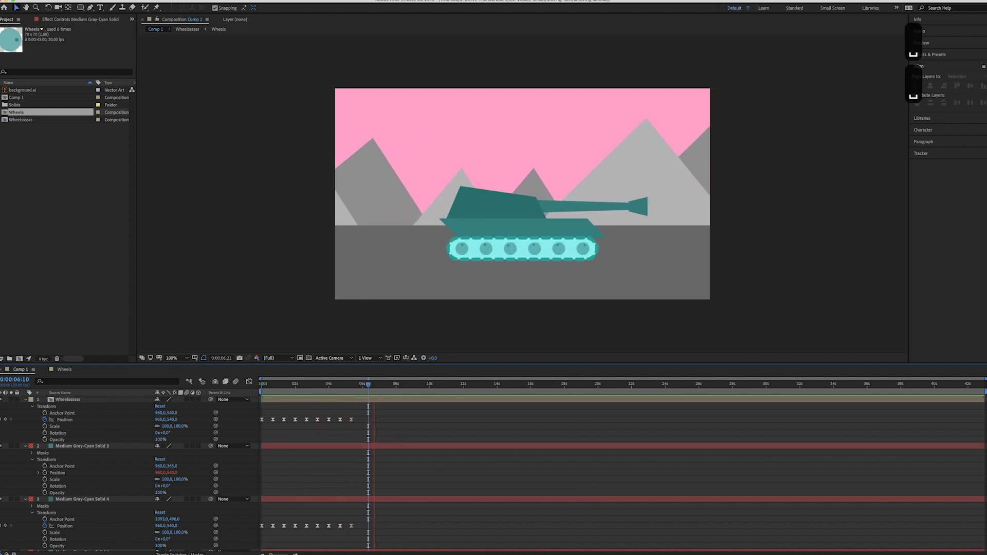